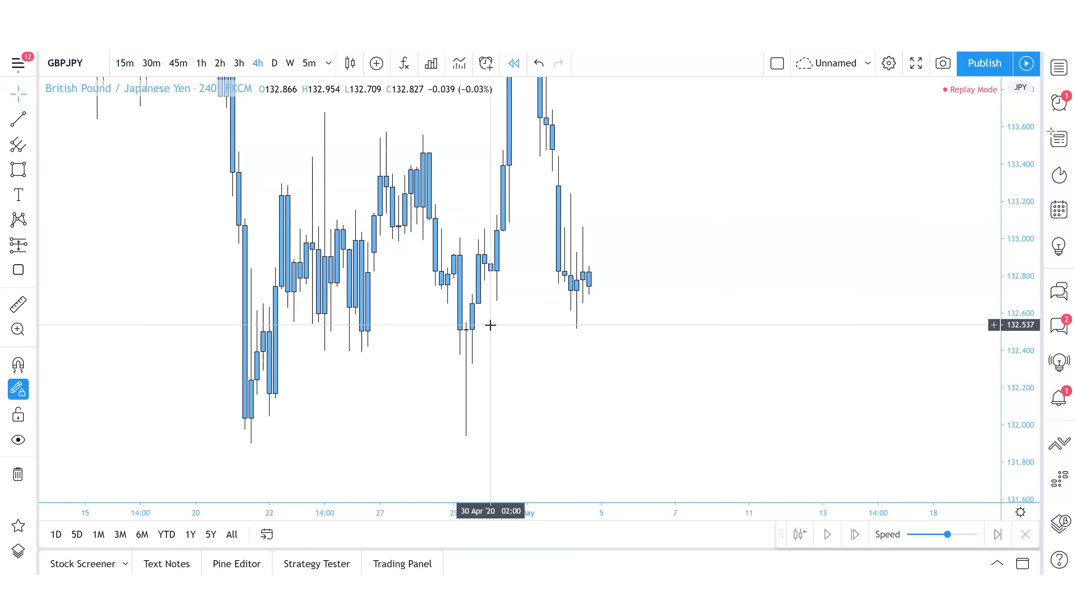
Step: Examine the recent swings and the latest candles on the 4-hour GBPJPY chart
left_click_drag(617, 307, 619, 314)
left_click_drag(681, 340, 862, 305)
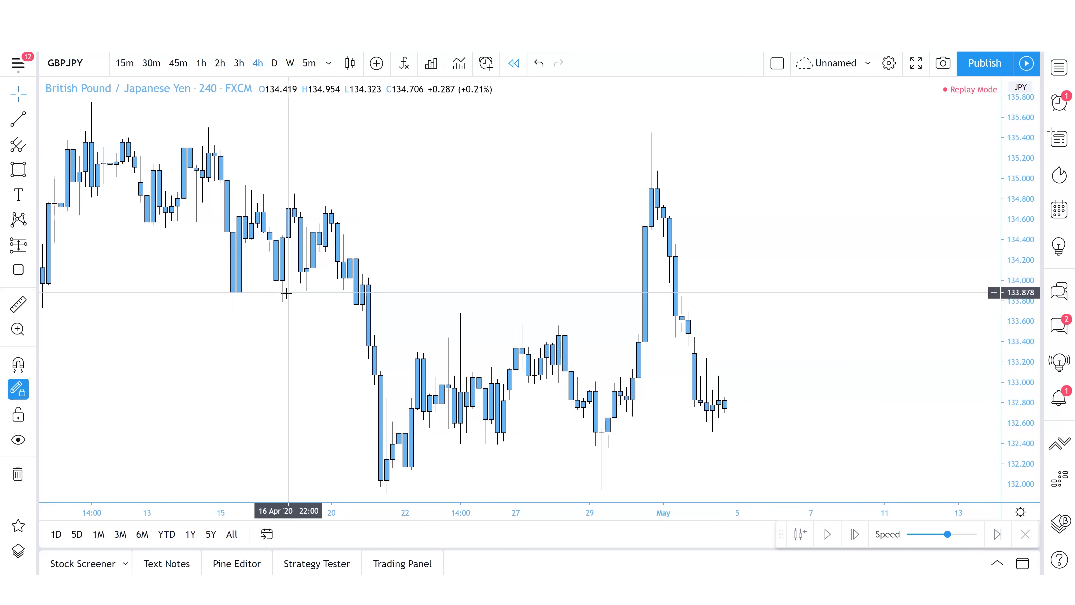
left_click_drag(516, 312, 473, 260)
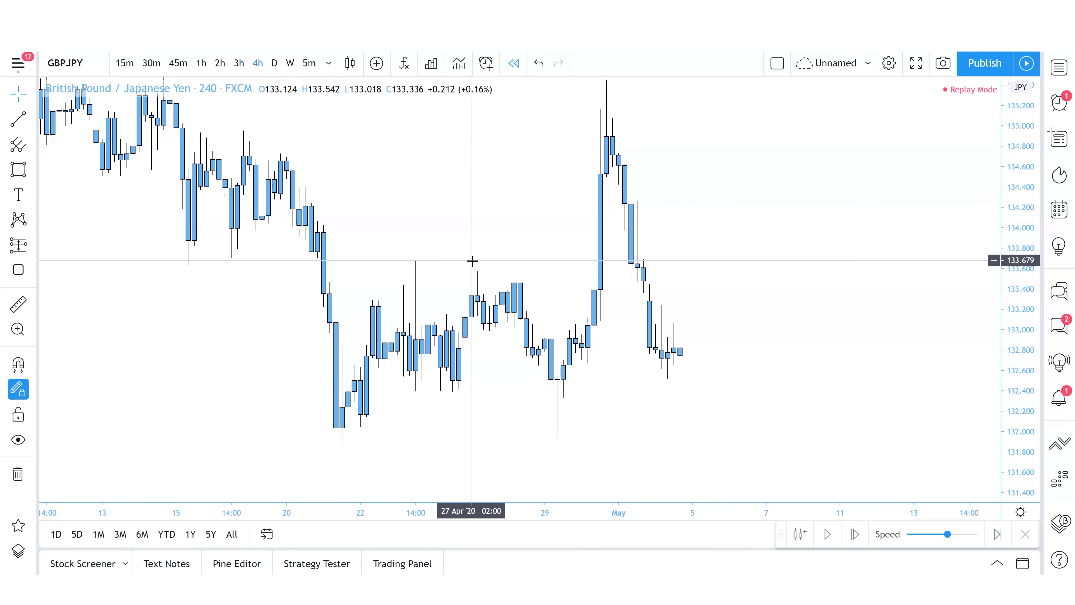
left_click_drag(548, 197, 532, 221)
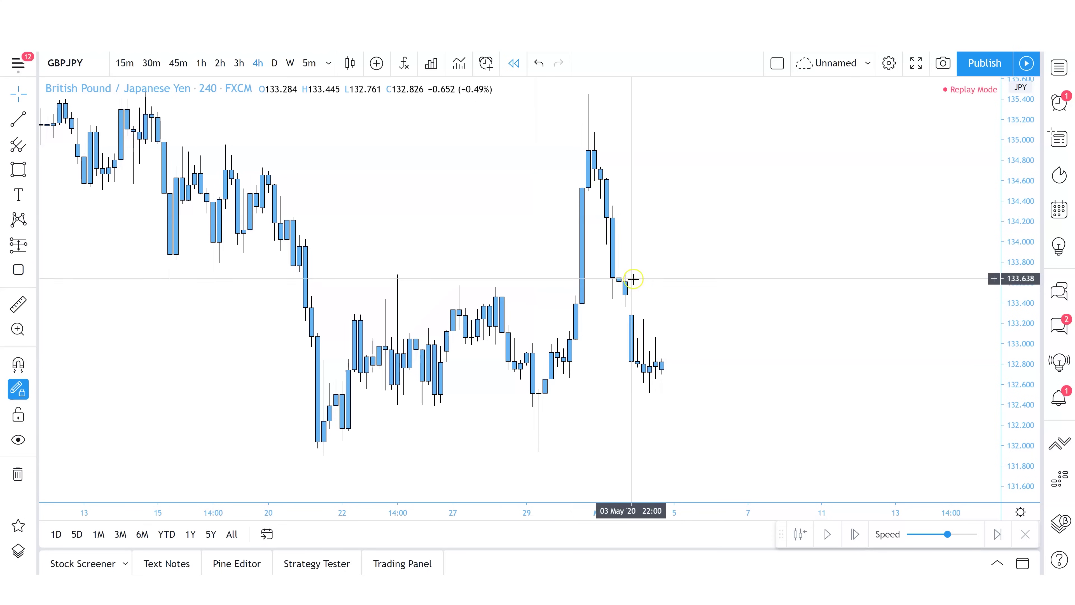
left_click_drag(1018, 428, 1016, 378)
left_click_drag(844, 380, 787, 366)
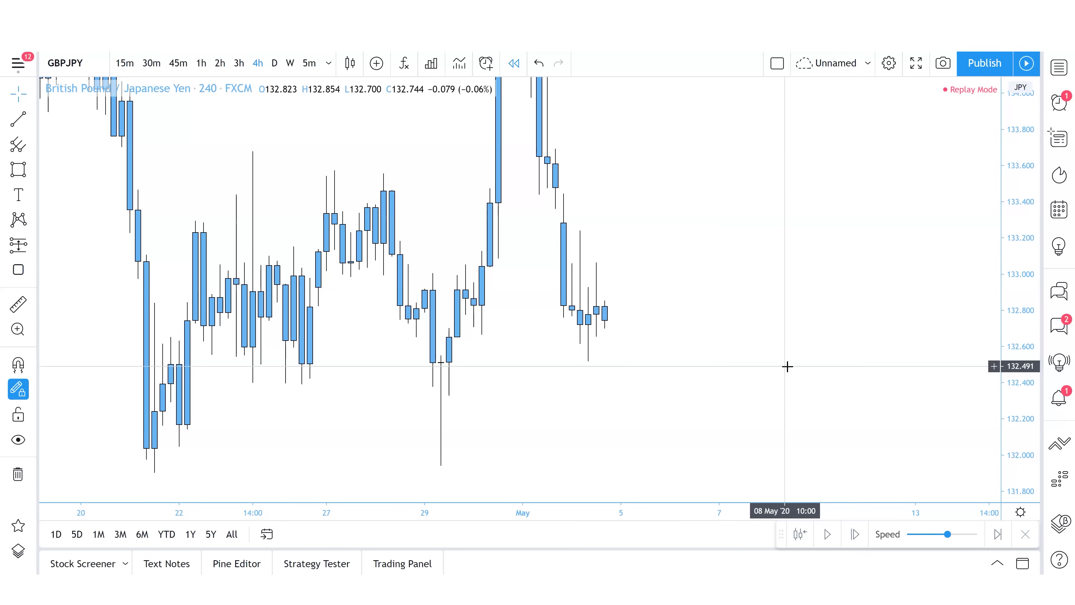
left_click(759, 346)
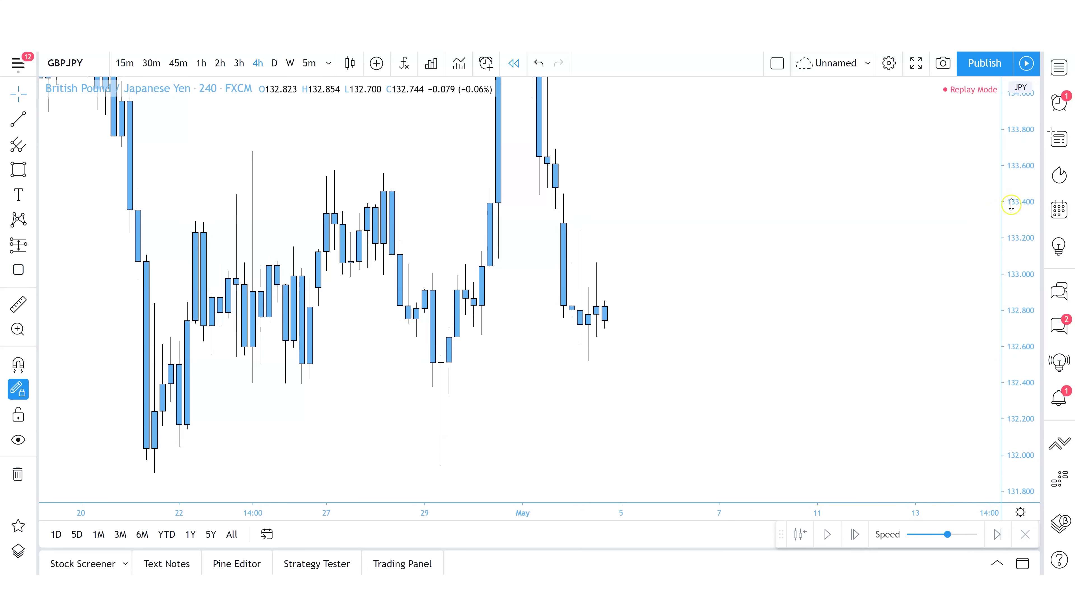
left_click_drag(1006, 243, 850, 330)
Step: Draw a rising trend line from about 132.13 on 22 Apr to about 133.64 near 6 May
left_click(18, 119)
left_click(175, 423)
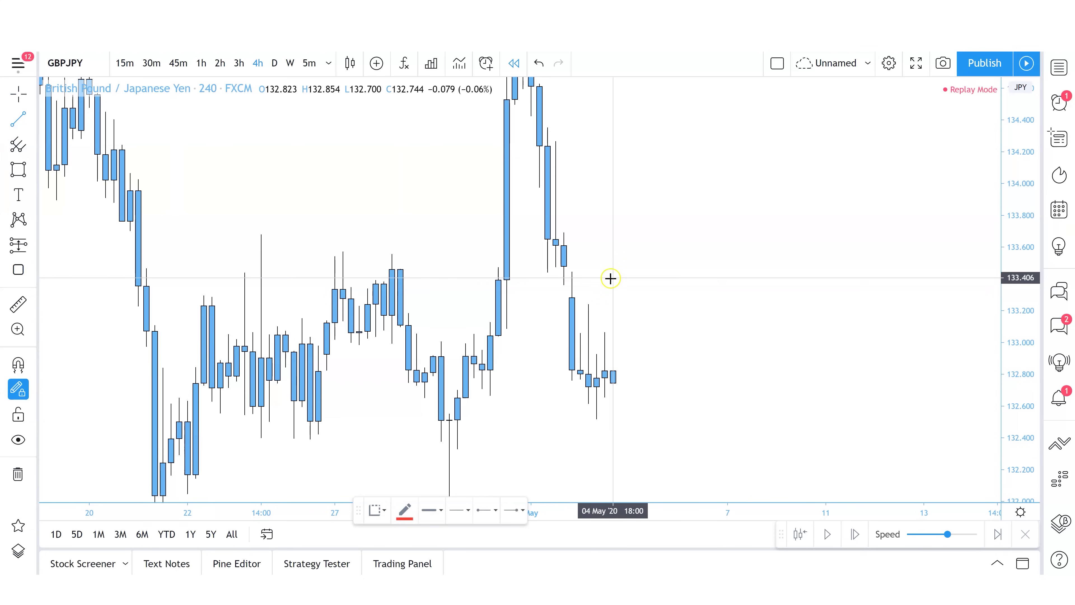
left_click_drag(204, 481, 686, 241)
left_click(726, 271)
left_click_drag(1016, 208, 1016, 232)
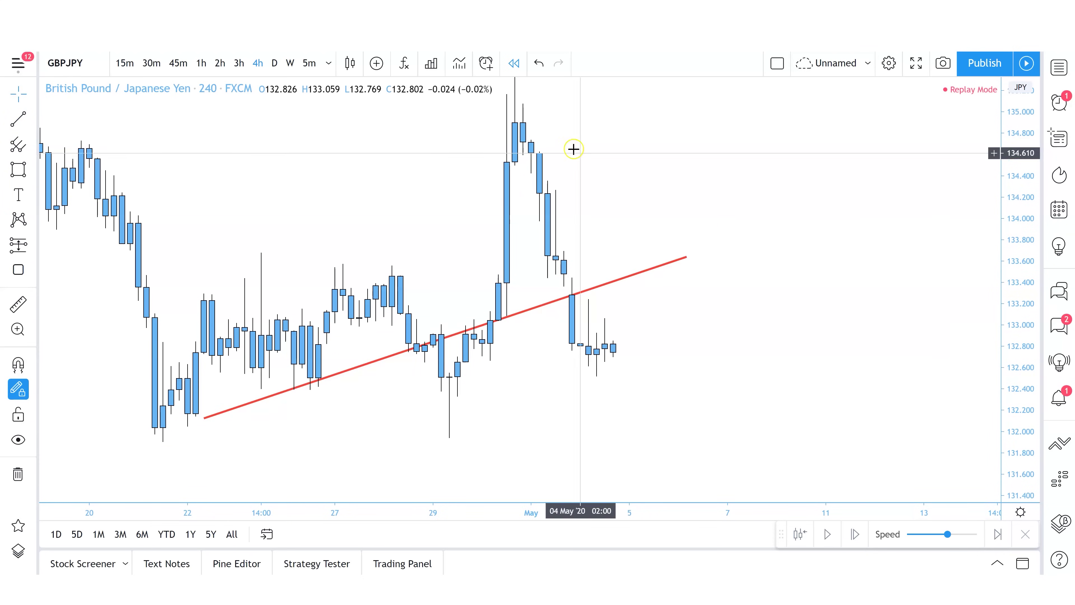
Step: Draw a thin rectangle zone between about 133.68 and 133.80, from 1 May to about 7 May
left_click(18, 169)
left_click_drag(556, 240, 743, 251)
left_click(758, 293)
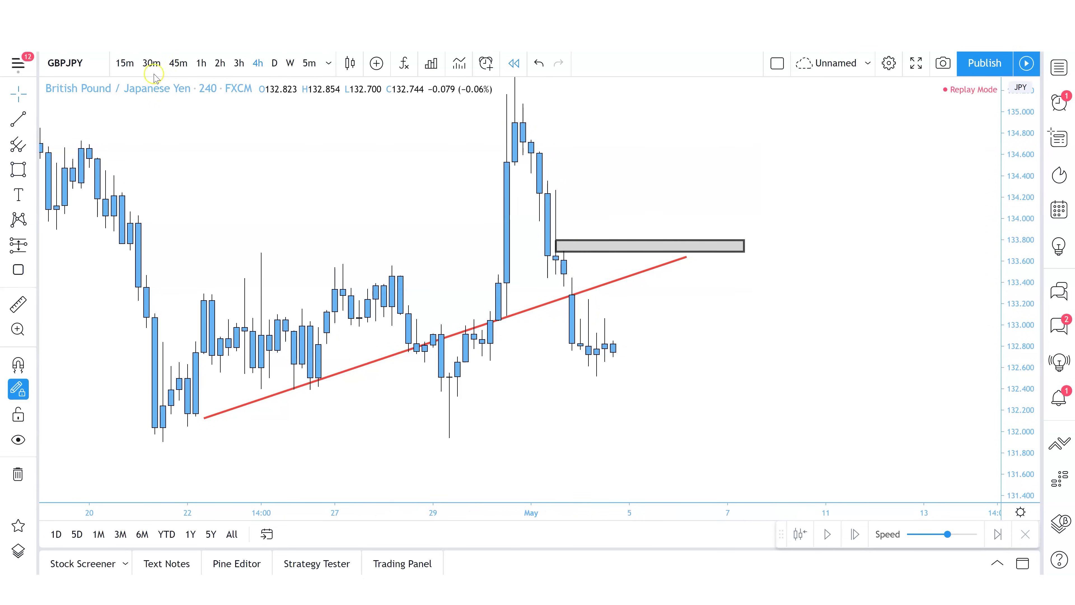
Step: Inspect the rectangle zone and trend line on the 1h timeframe, and return to the 4h timeframe
left_click(201, 63)
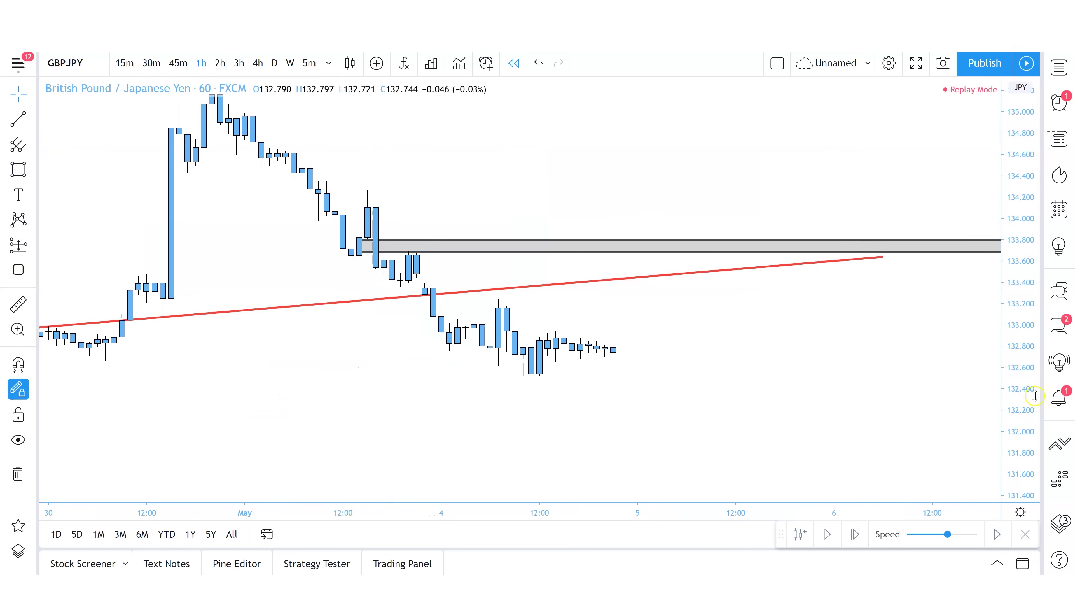
left_click_drag(890, 350, 906, 413)
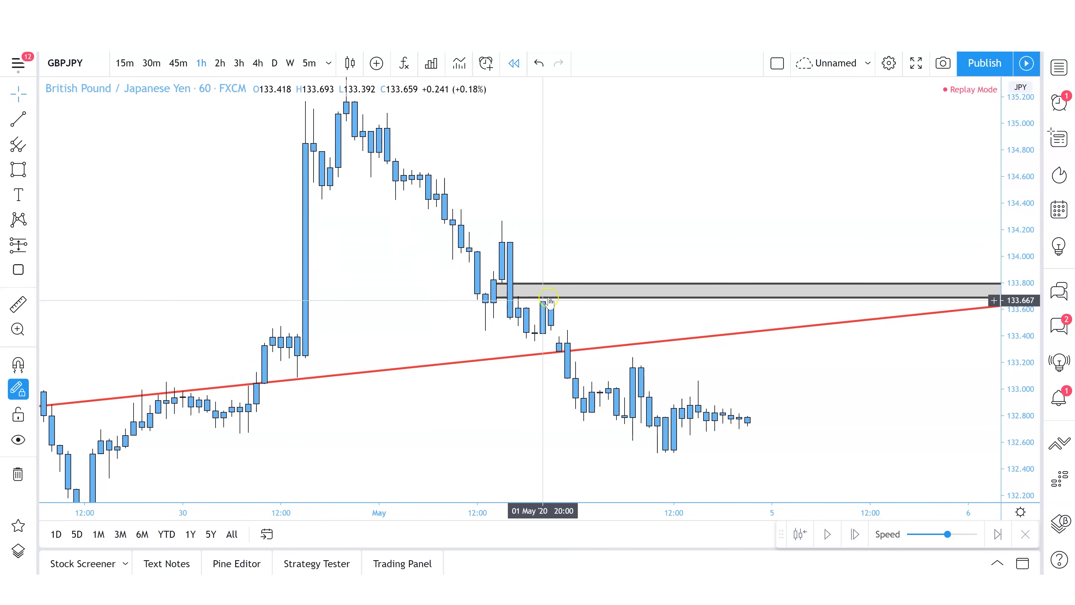
left_click(258, 63)
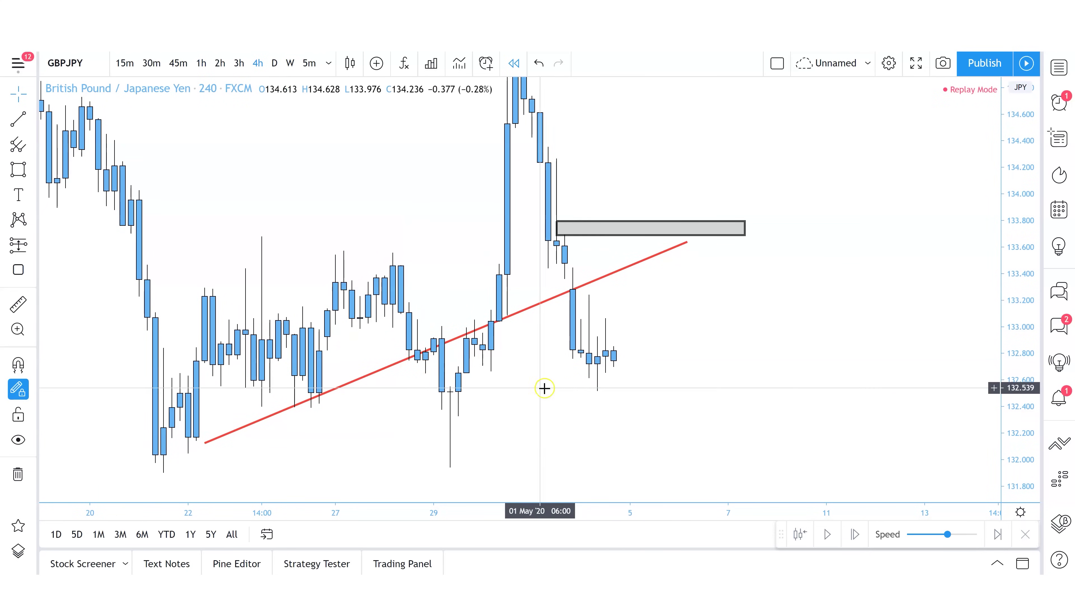
left_click(674, 386)
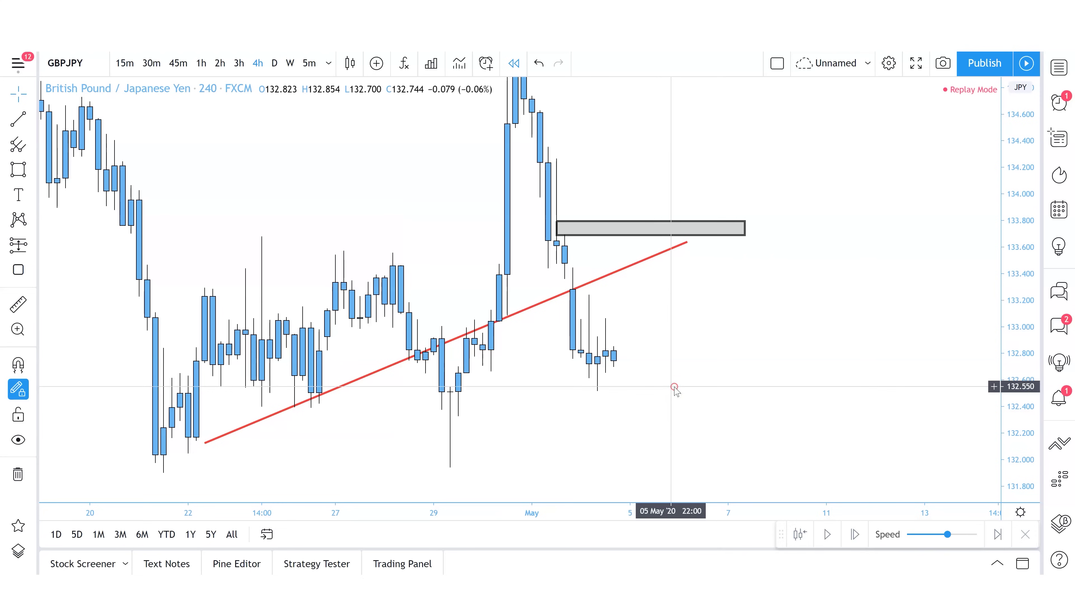
Step: Remove all drawings from the chart
right_click(670, 386)
left_click(728, 506)
left_click_drag(720, 438, 707, 411)
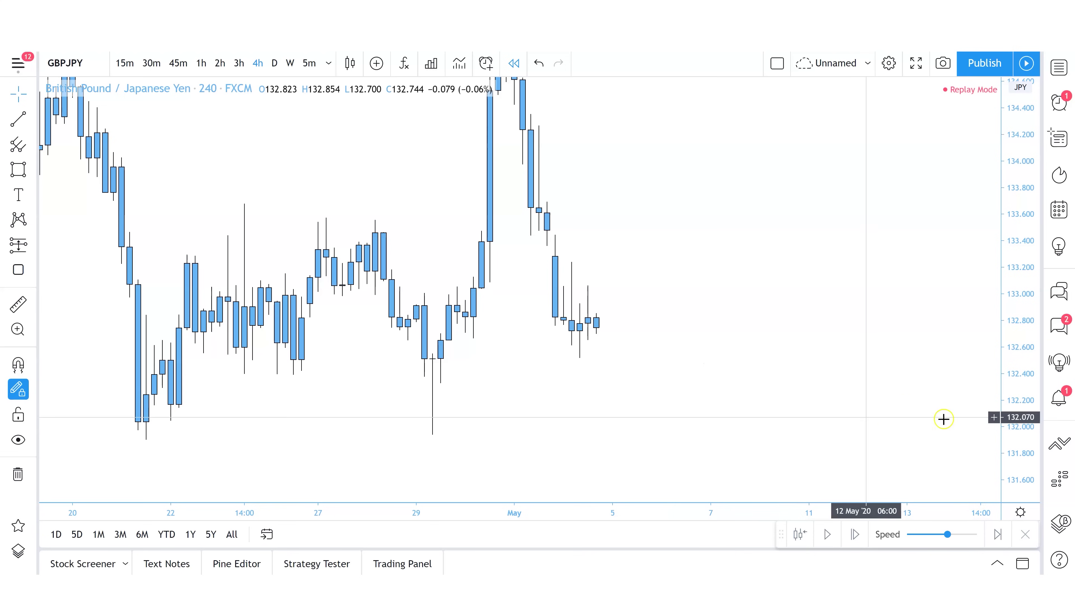
Step: Place a short position at the latest candle with entry 132.745, stop about 133.334 and target about 132.015
left_click_drag(1011, 417, 1012, 394)
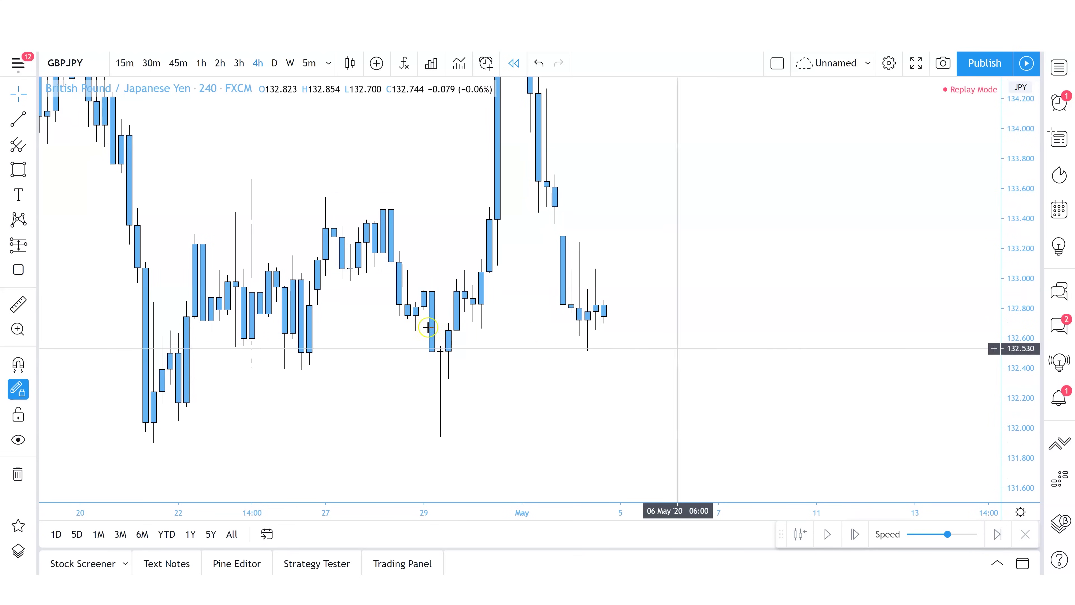
left_click(18, 245)
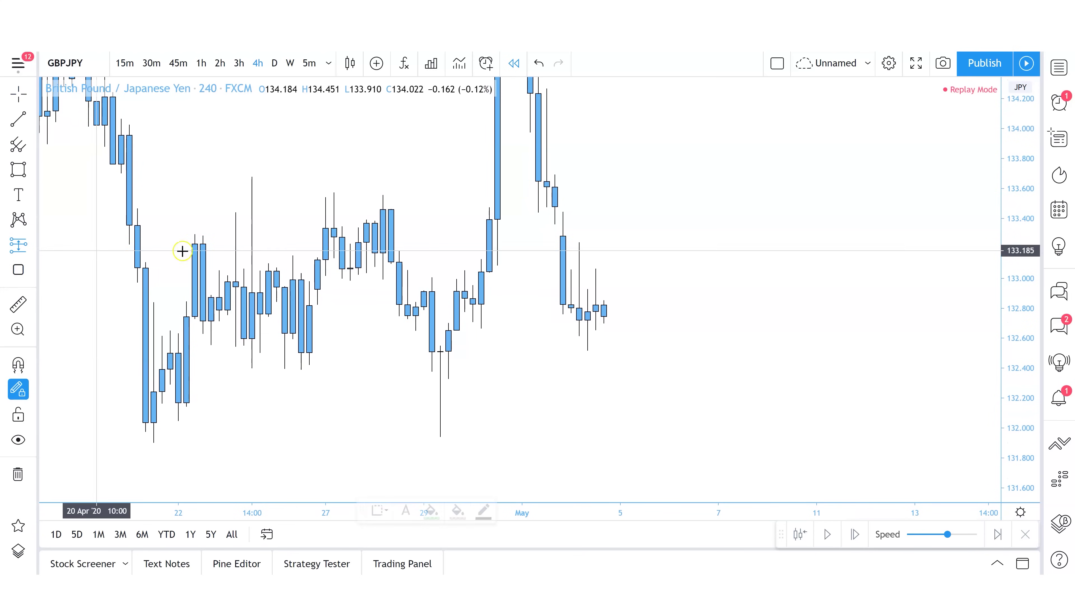
left_click(604, 316)
left_click_drag(604, 210, 598, 229)
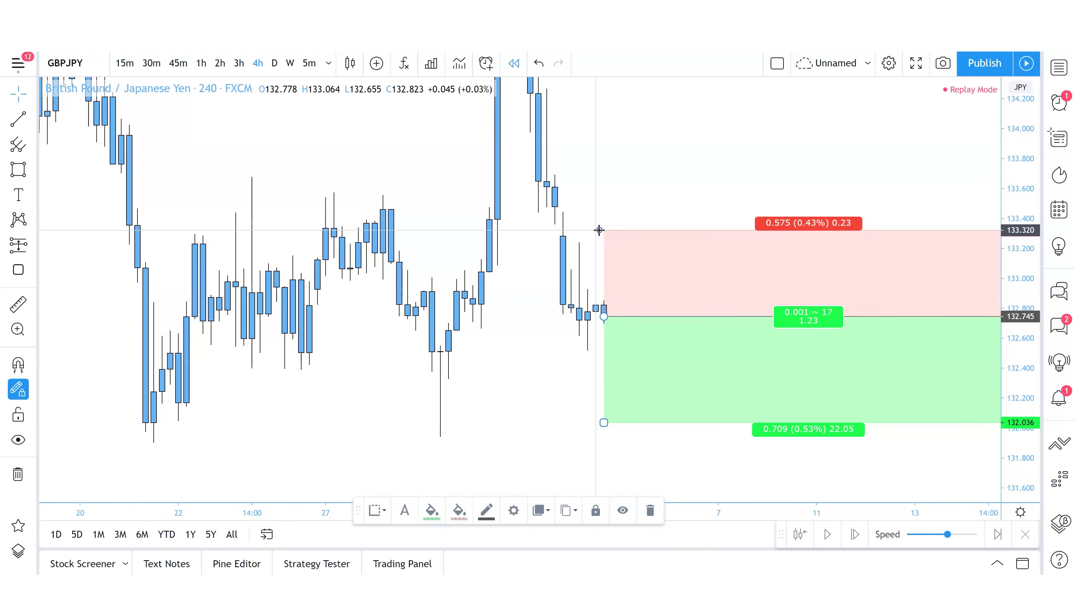
left_click_drag(604, 423, 604, 426)
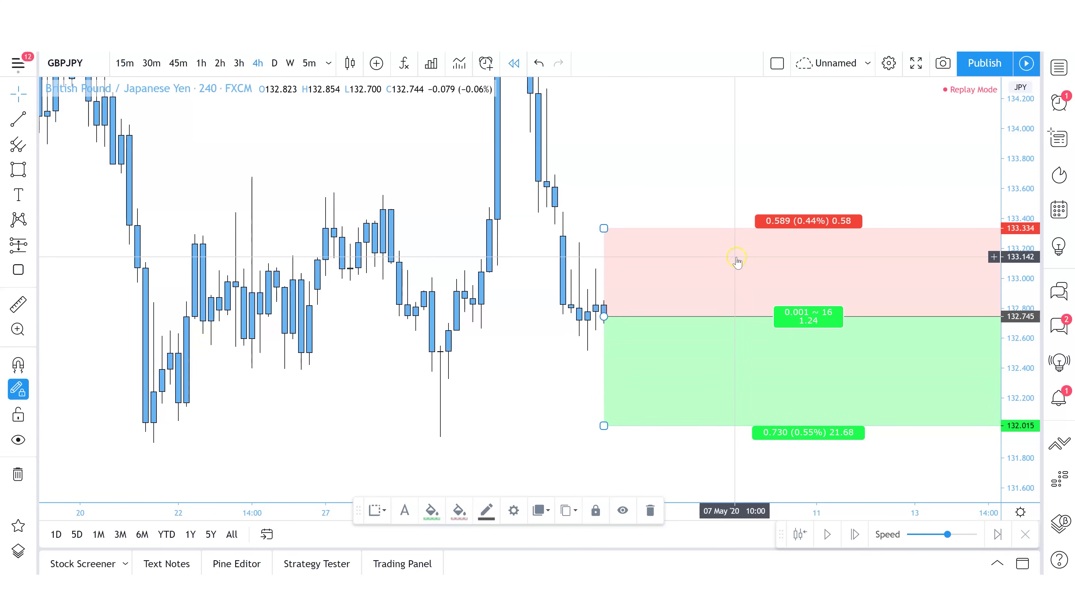
Step: Delete the short position from the chart
left_click(728, 368)
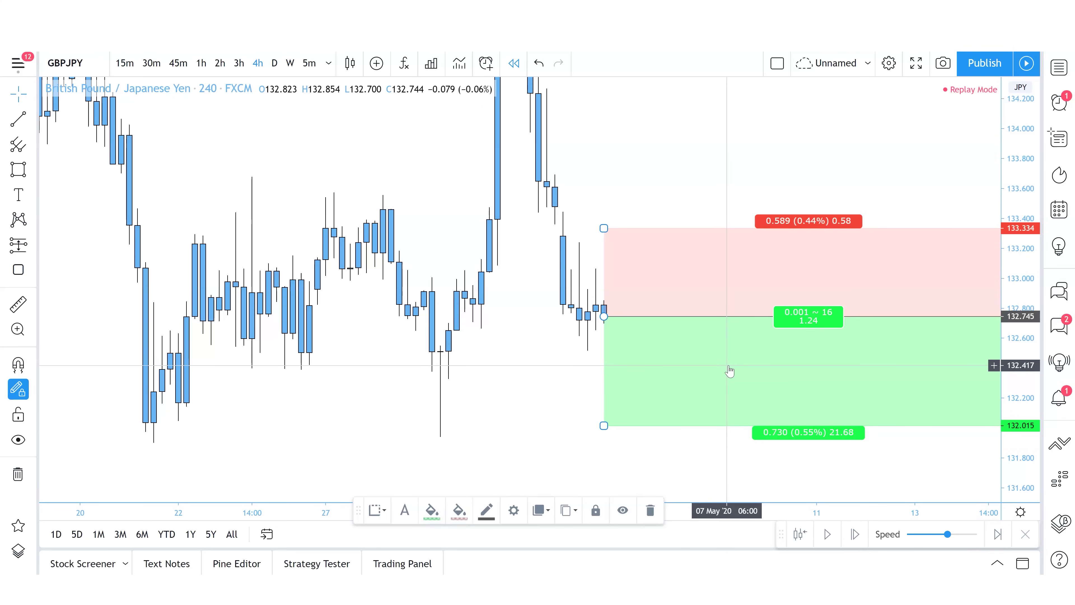
key("Delete")
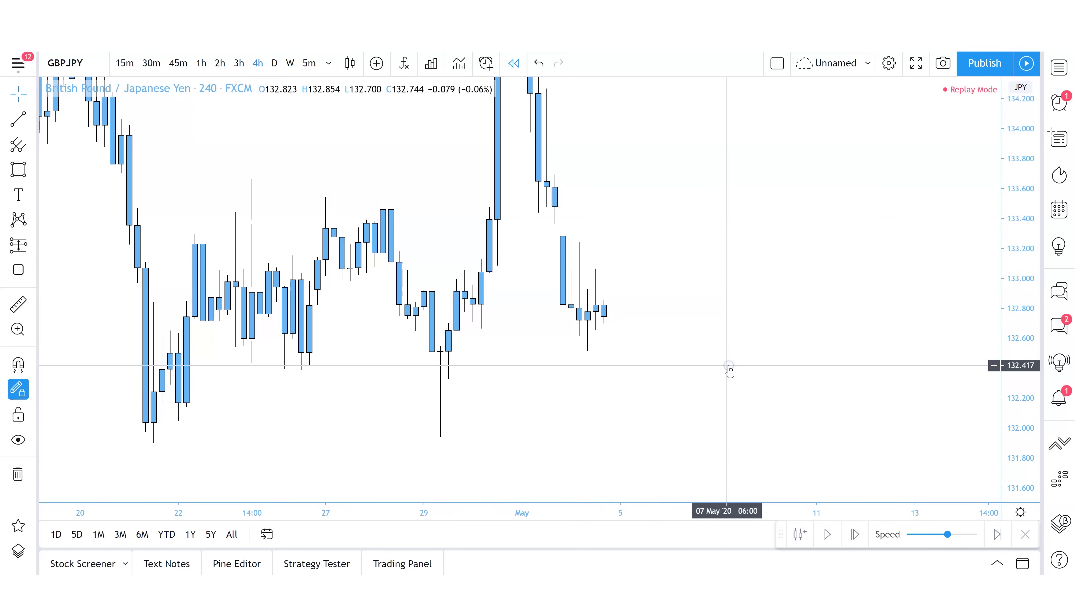
left_click_drag(810, 373, 825, 371)
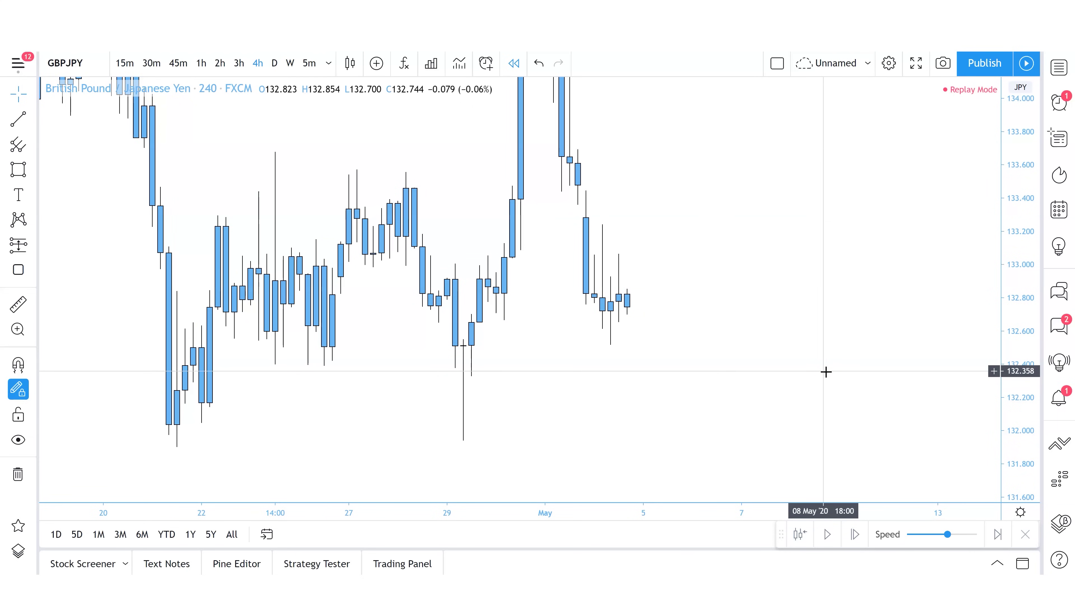
Step: Draw a near-horizontal trend line at about 133.054 from 4 May 02:00 to 8 May 06:00
left_click(616, 255)
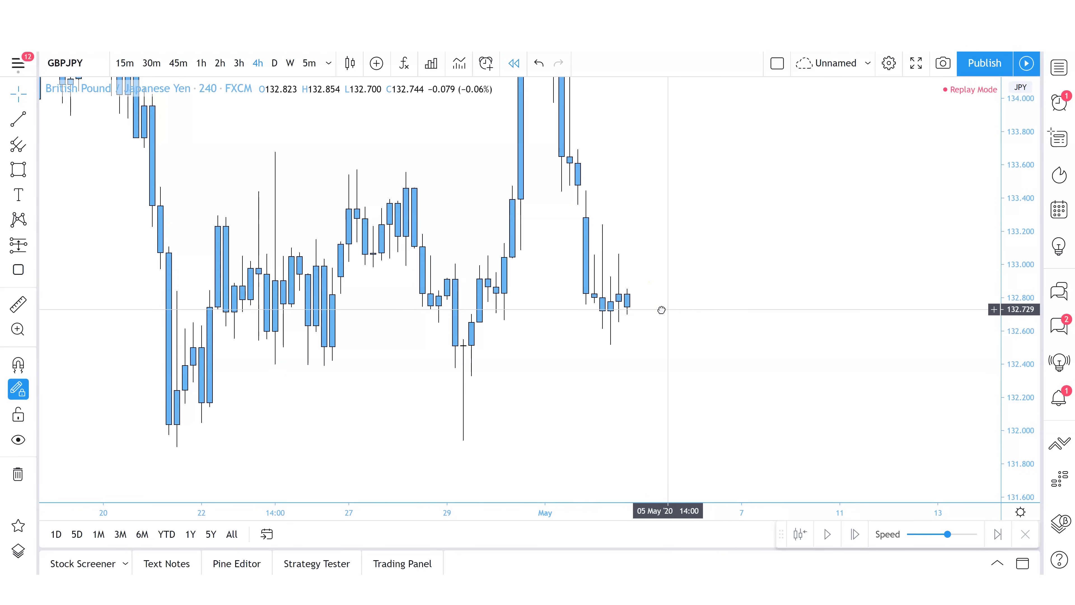
left_click_drag(659, 309, 648, 308)
left_click(8, 123)
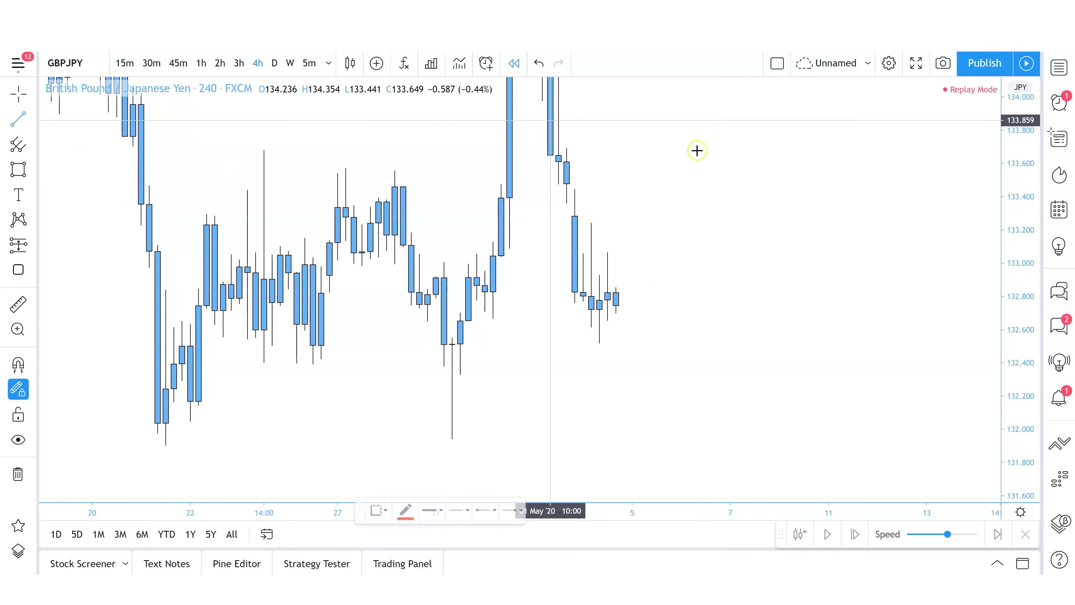
left_click(582, 254)
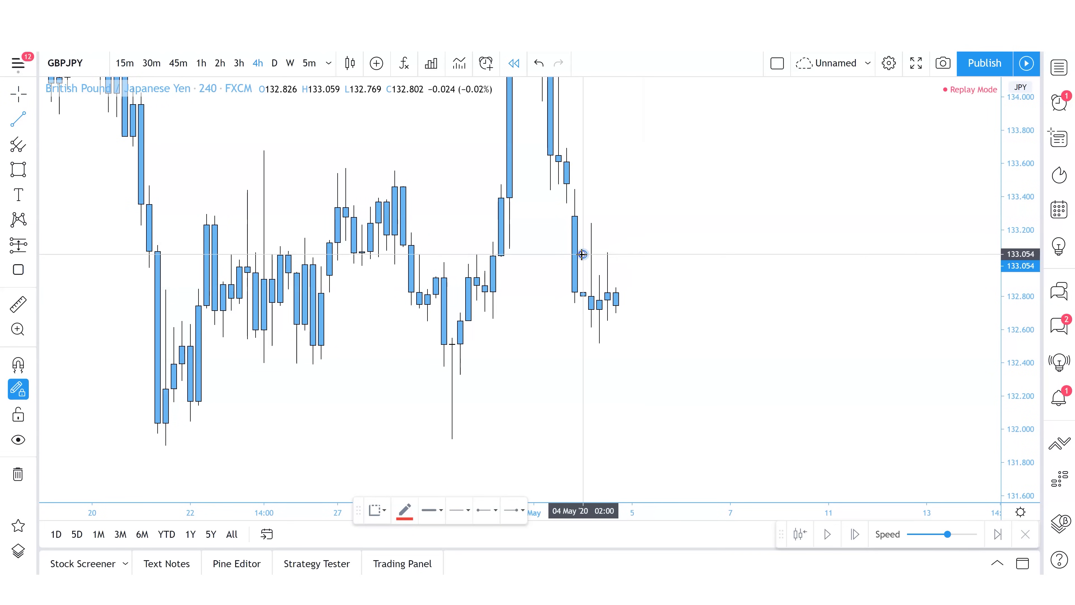
left_click(786, 254)
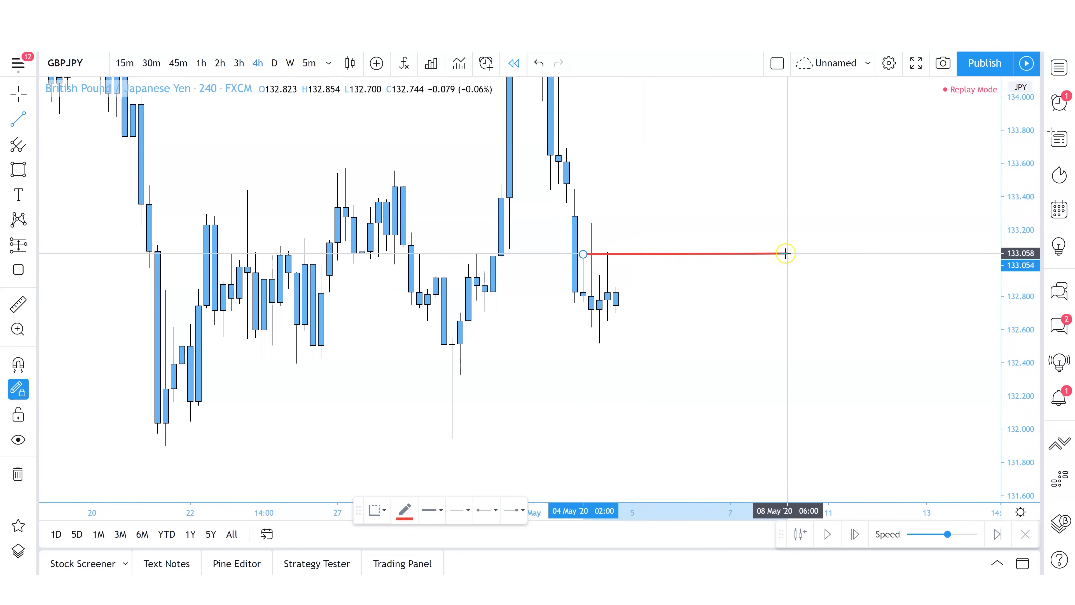
left_click(785, 269)
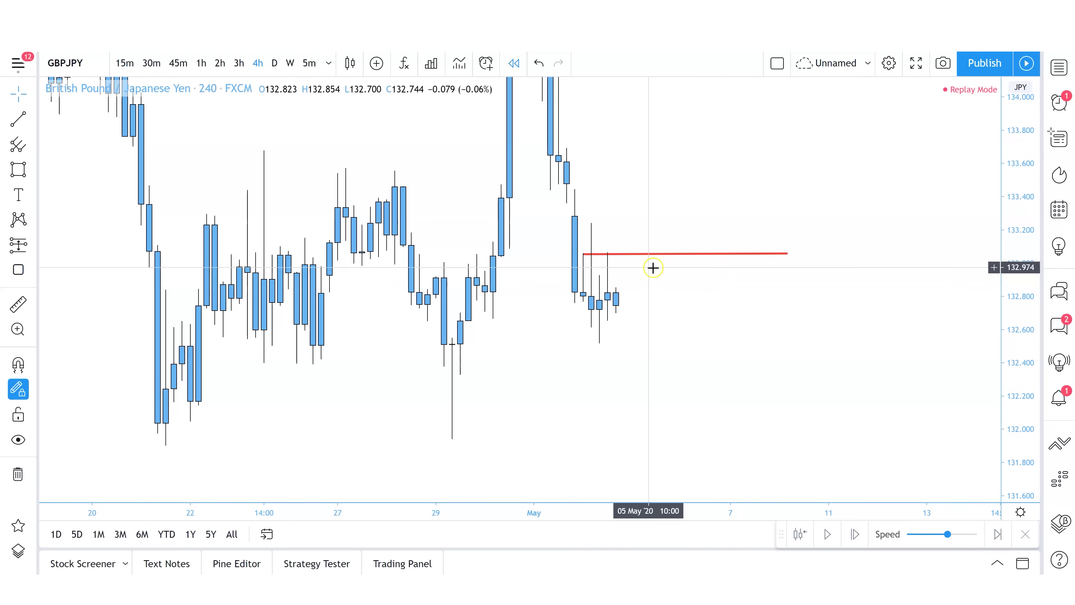
Step: Examine where the 4 May candle wicks meet the red resistance line
left_click_drag(652, 273, 651, 289)
left_click(574, 270)
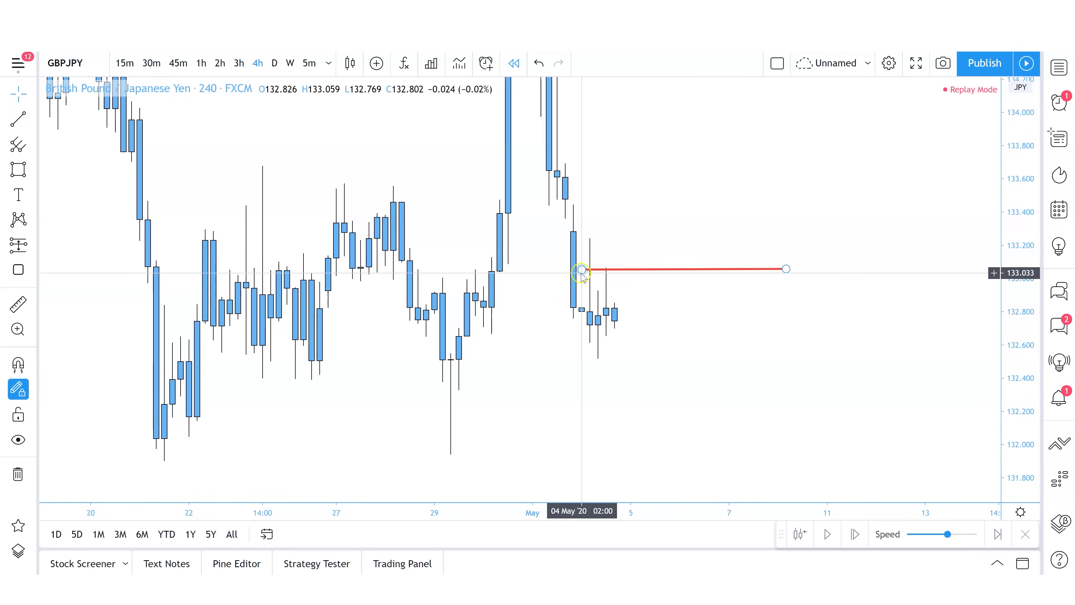
left_click(592, 278)
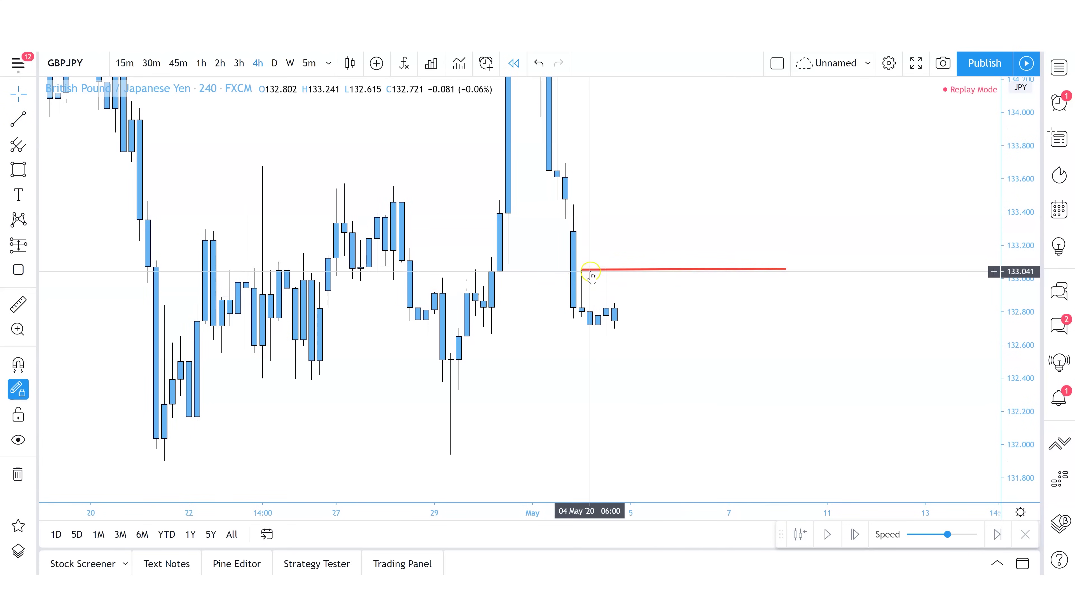
left_click(607, 270)
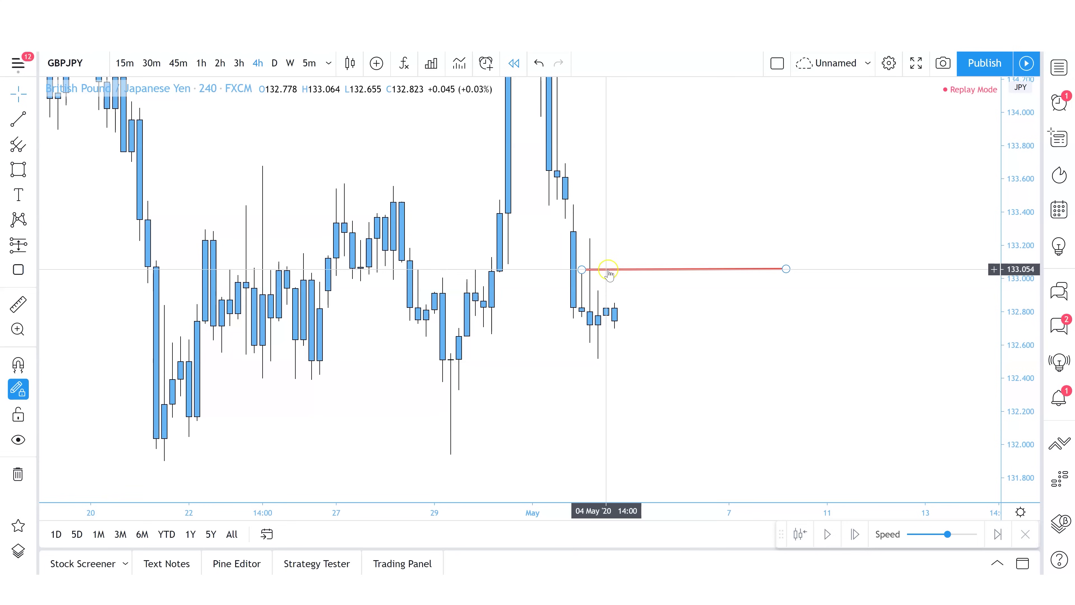
left_click(610, 279)
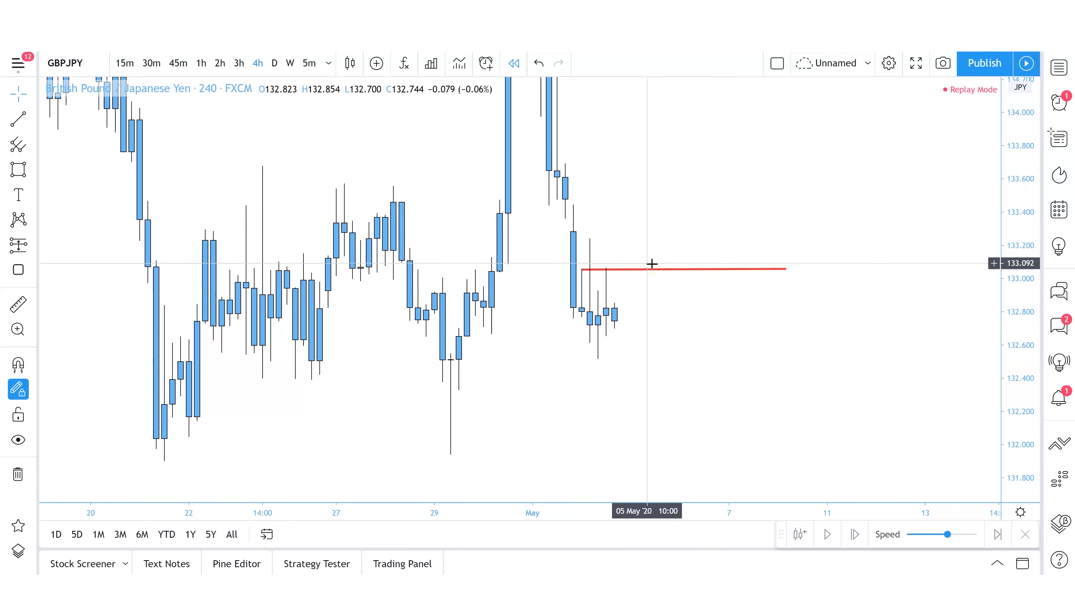
left_click(626, 232)
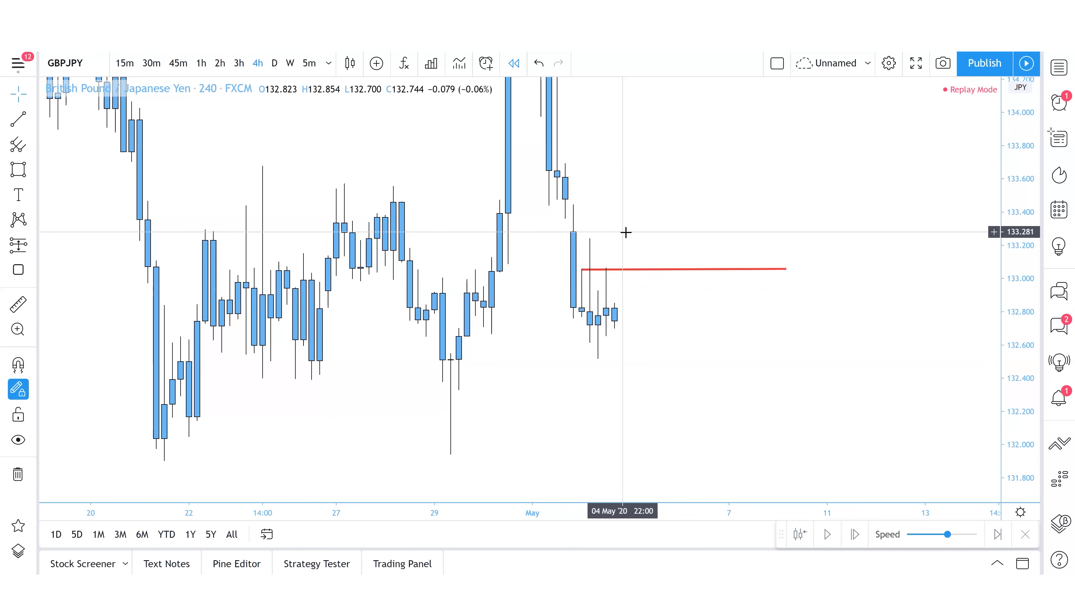
Step: Place a trial short position in the empty chart area with entry 132.931 and stop about 133.665, and delete it
left_click_drag(674, 329, 517, 319)
left_click(18, 244)
left_click(703, 281)
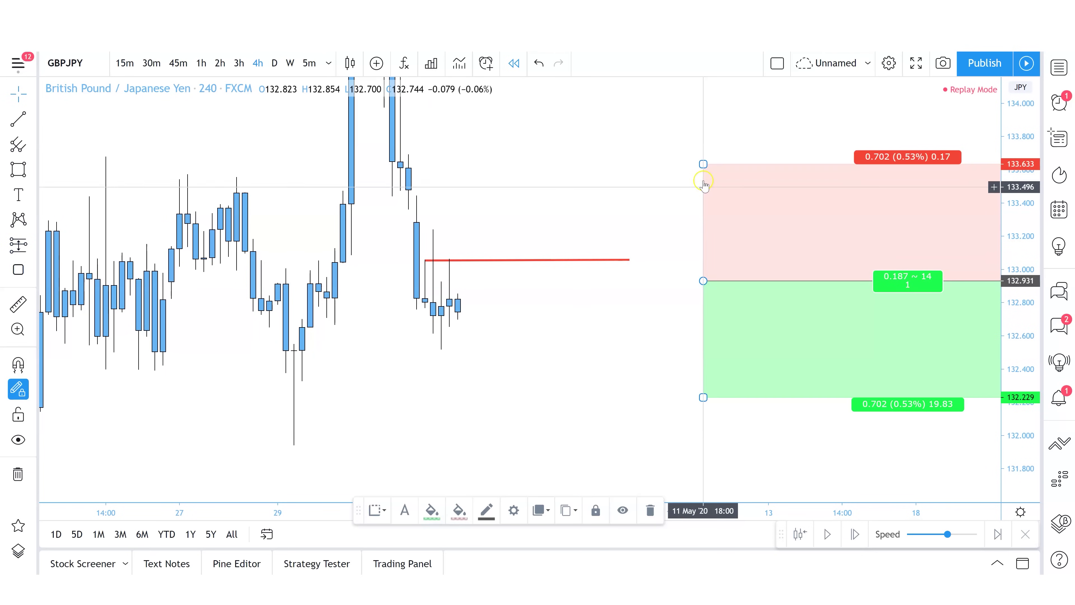
mouse_move(703, 164)
left_mouse_down()
mouse_move(711, 245)
mouse_move(708, 159)
left_mouse_up()
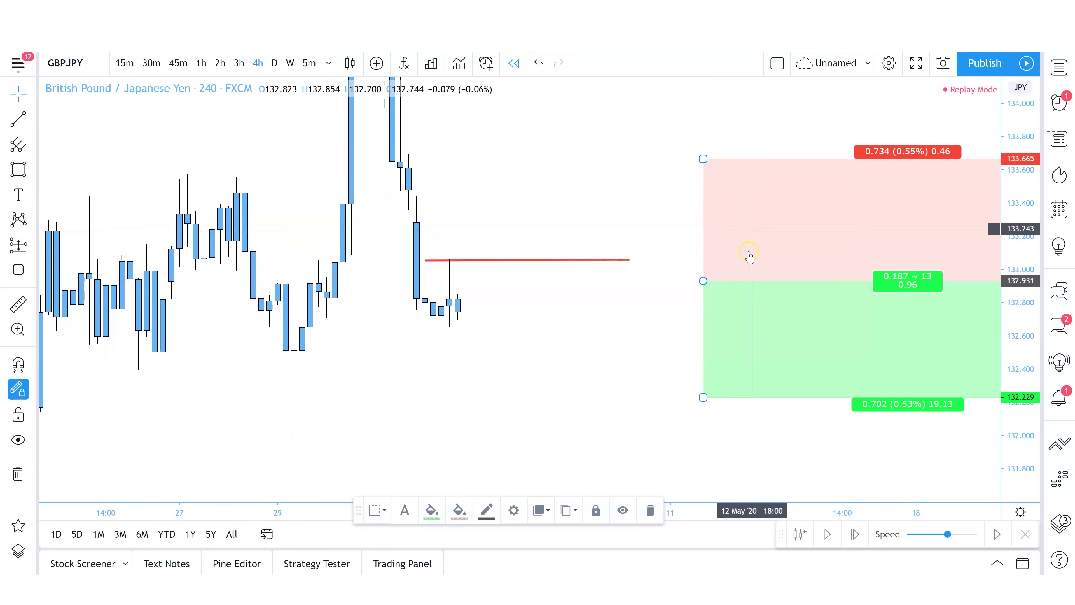
key("Delete")
Step: Advance the replay by one 4-hour candle and switch the chart to the 1h timeframe
left_click_drag(638, 368, 766, 386)
left_click(855, 534)
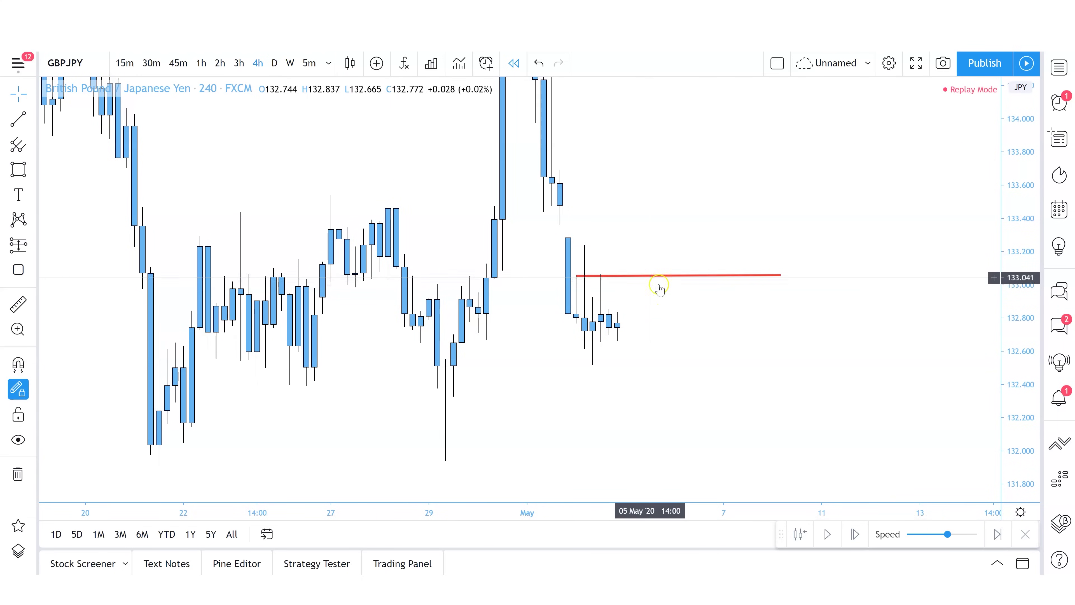
left_click_drag(705, 329, 710, 327)
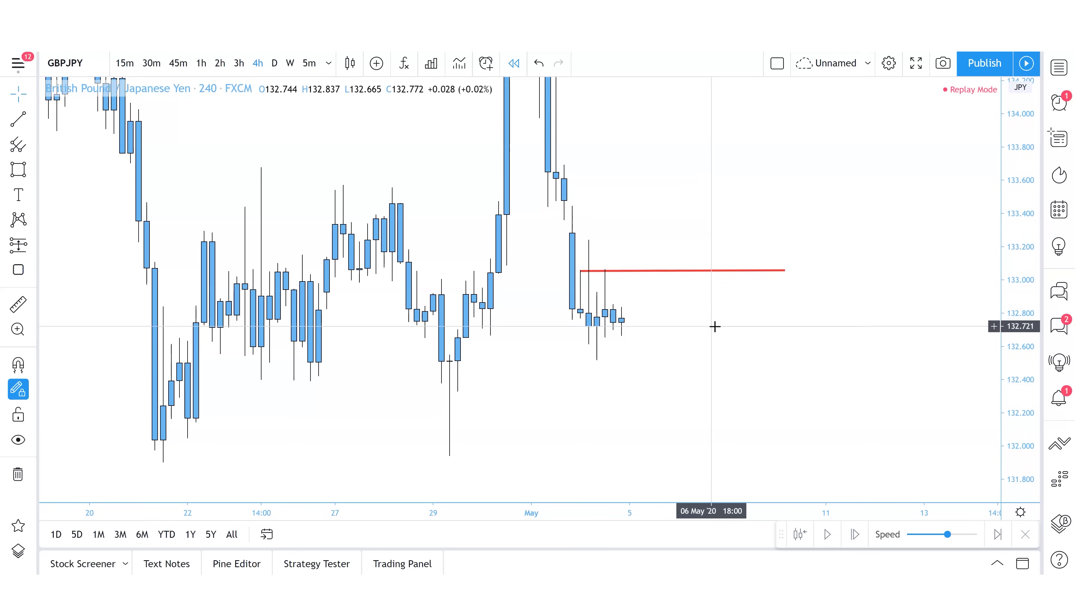
left_click(201, 63)
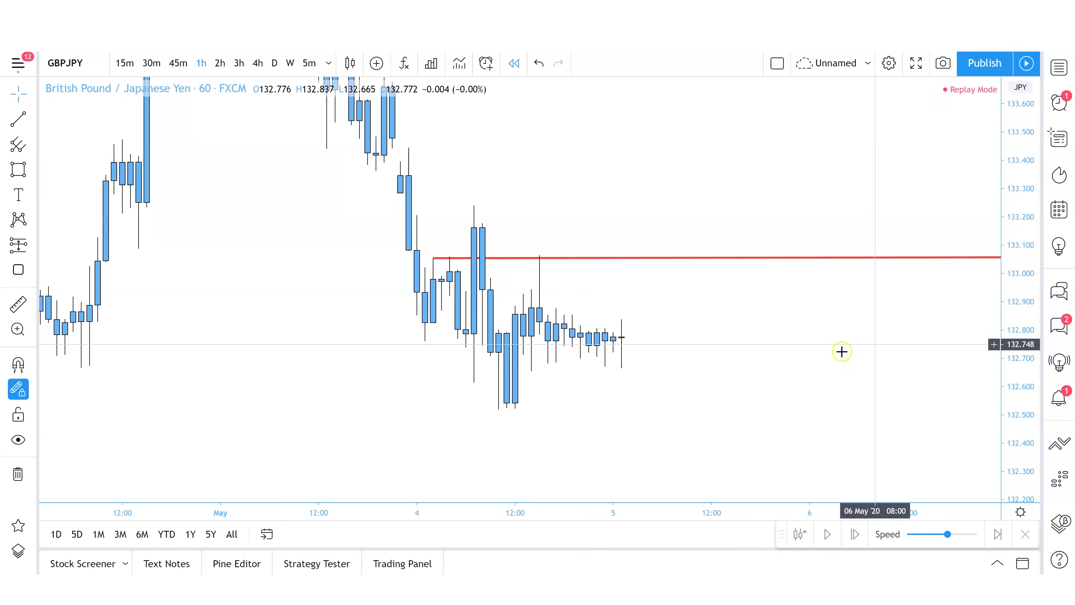
Step: Advance the replay by single 1-hour candles to the 5 May 05:00 candle, checking price against the red resistance line
left_click(854, 534)
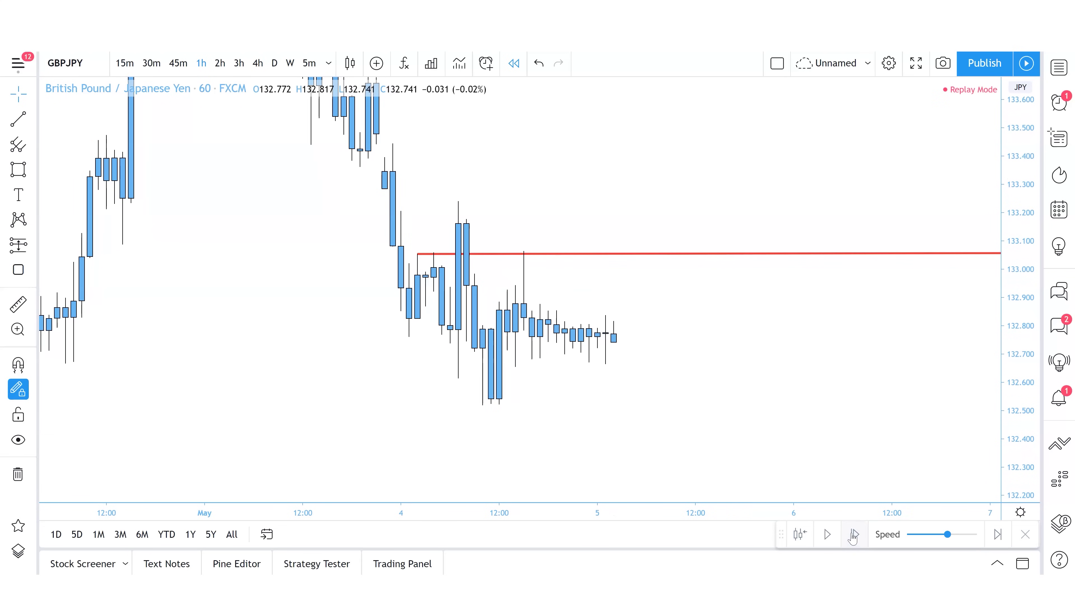
left_click(852, 535)
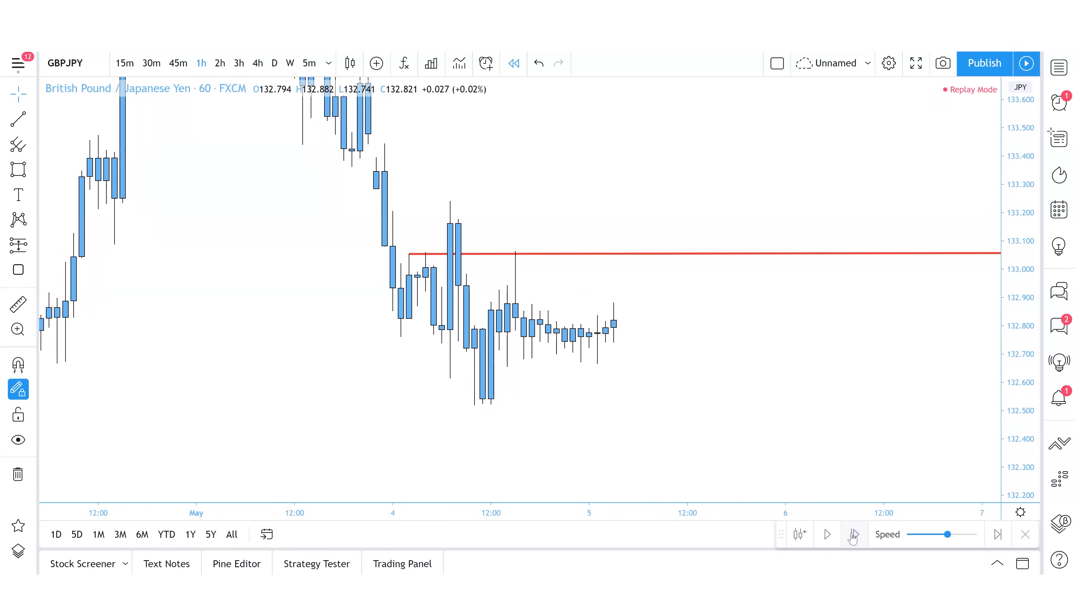
left_click(853, 535)
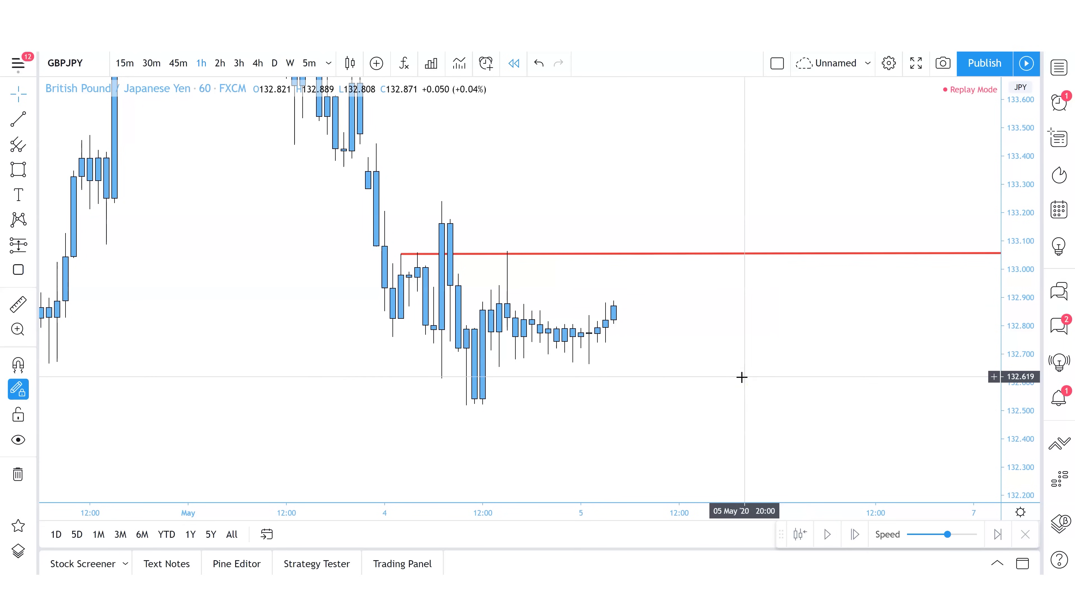
left_click(663, 253)
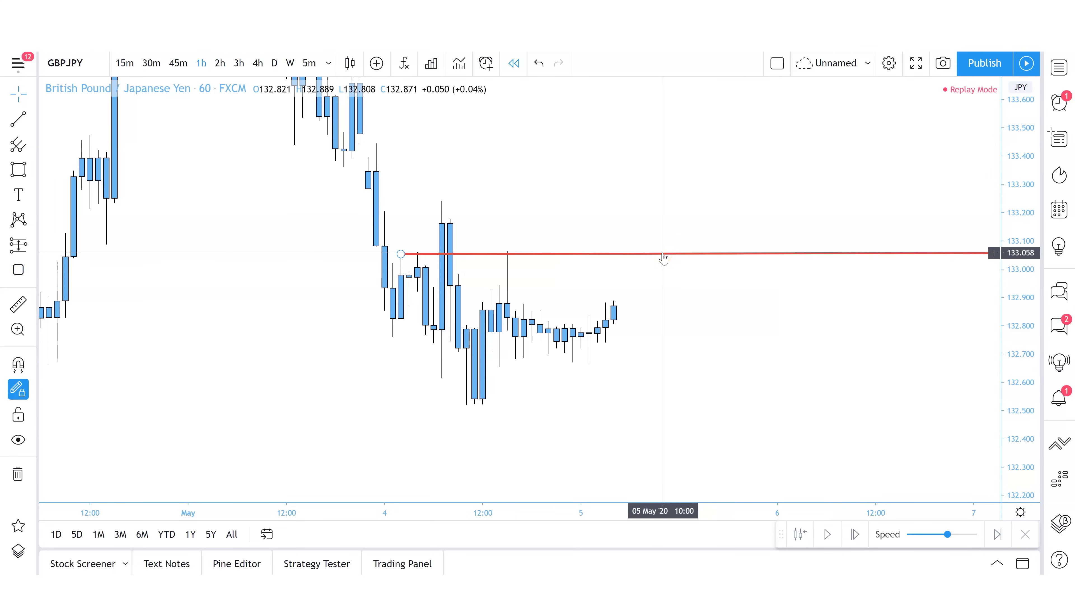
left_click(855, 534)
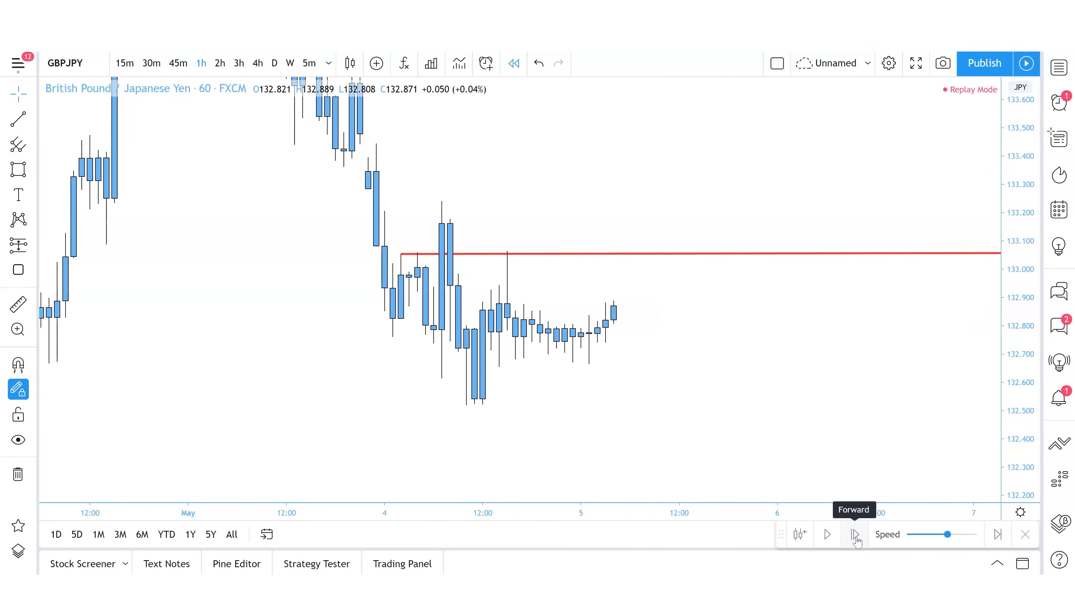
left_click(855, 535)
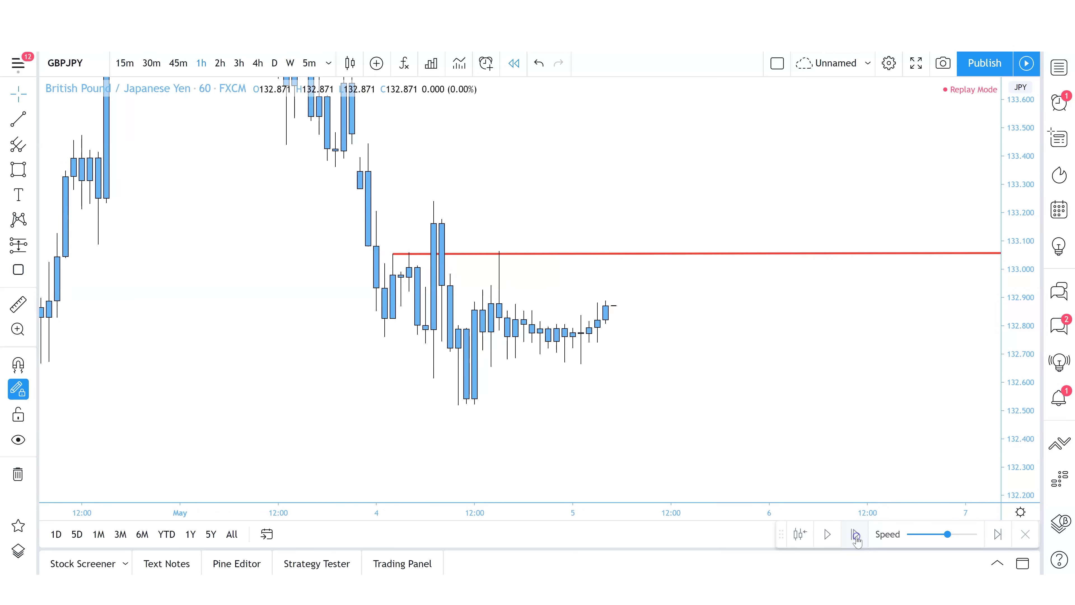
Step: Switch the chart to the 15m timeframe and compare the recent candles with the red resistance line
left_click(124, 63)
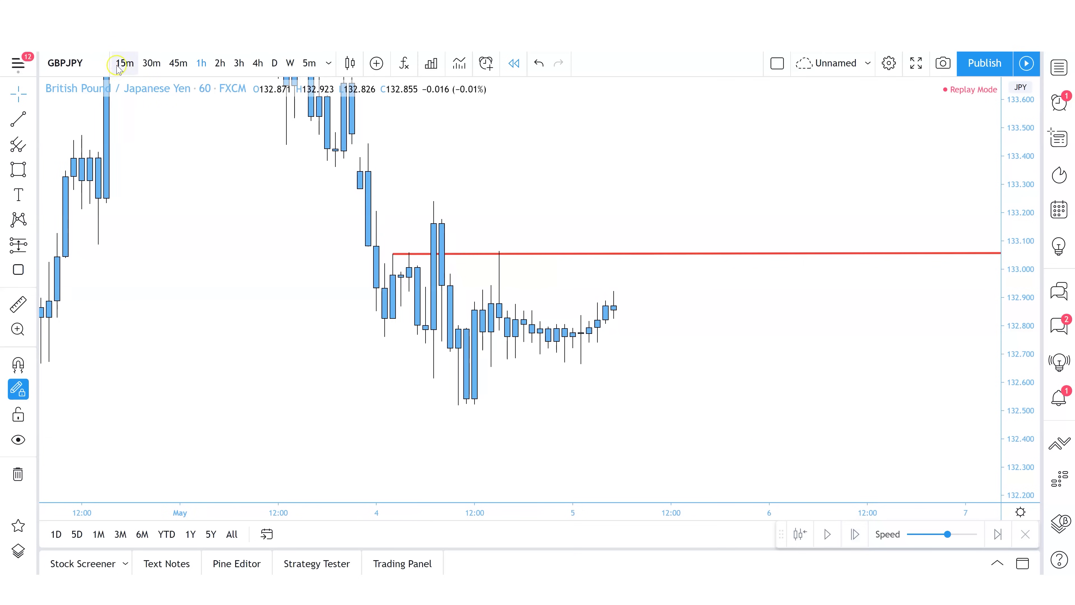
left_click_drag(1008, 372, 831, 334)
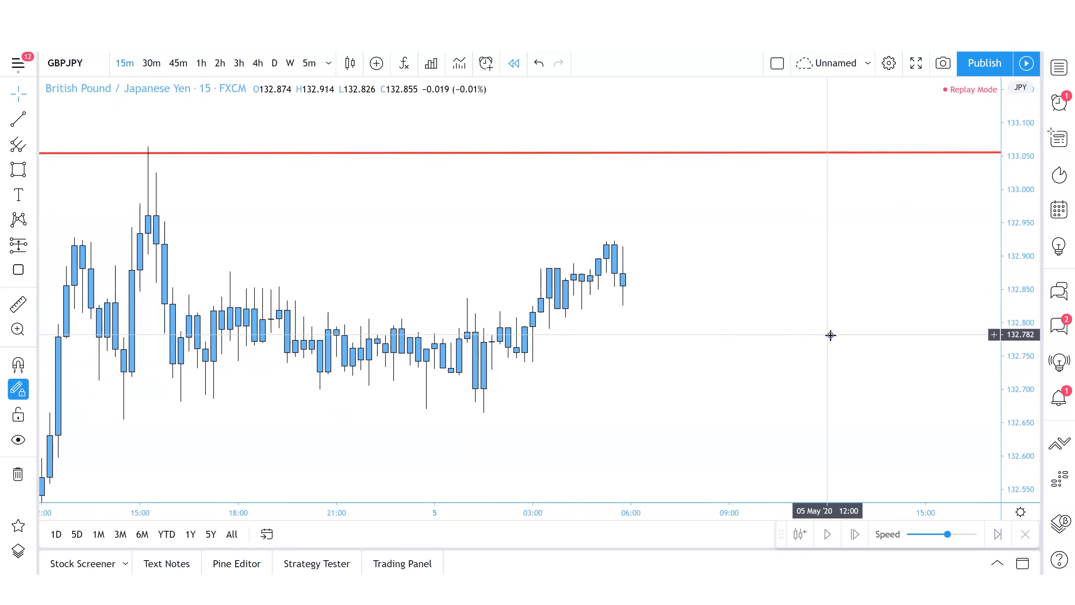
scroll(763, 339, "down", 3)
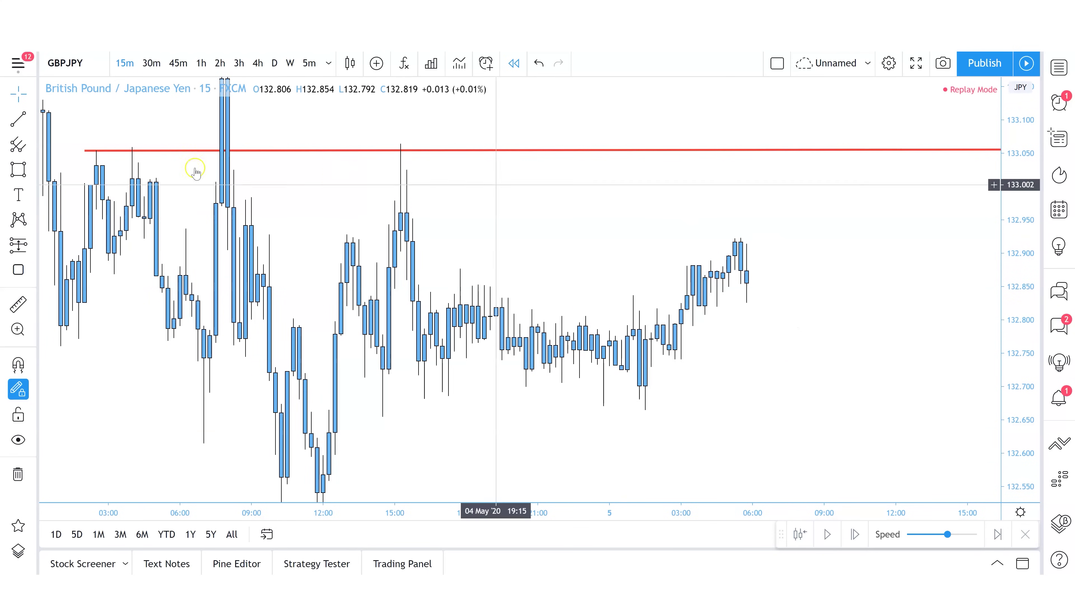
left_click_drag(692, 384, 665, 372)
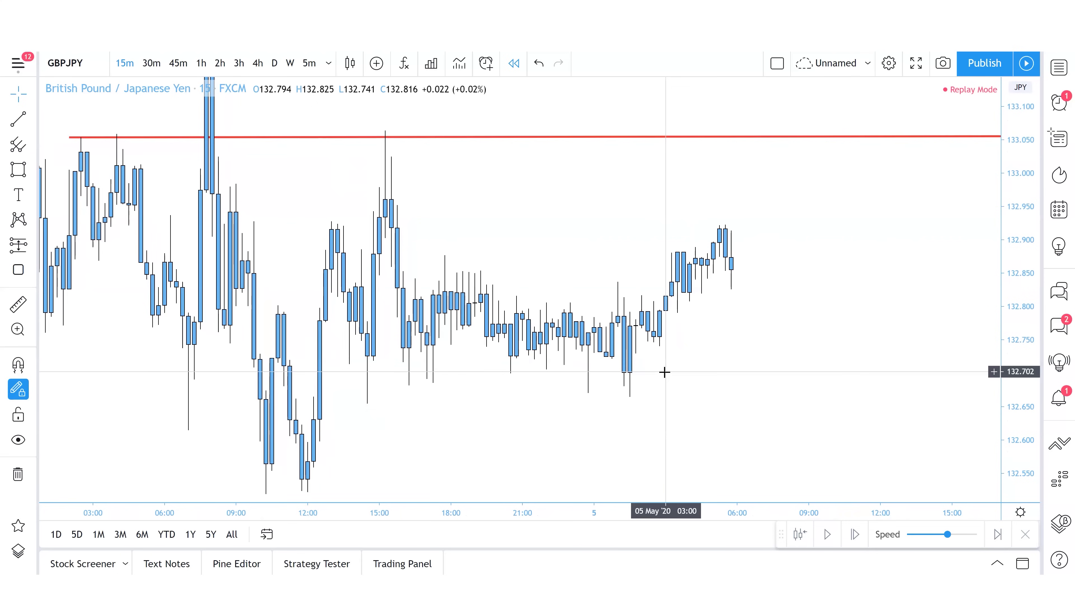
left_click(688, 327)
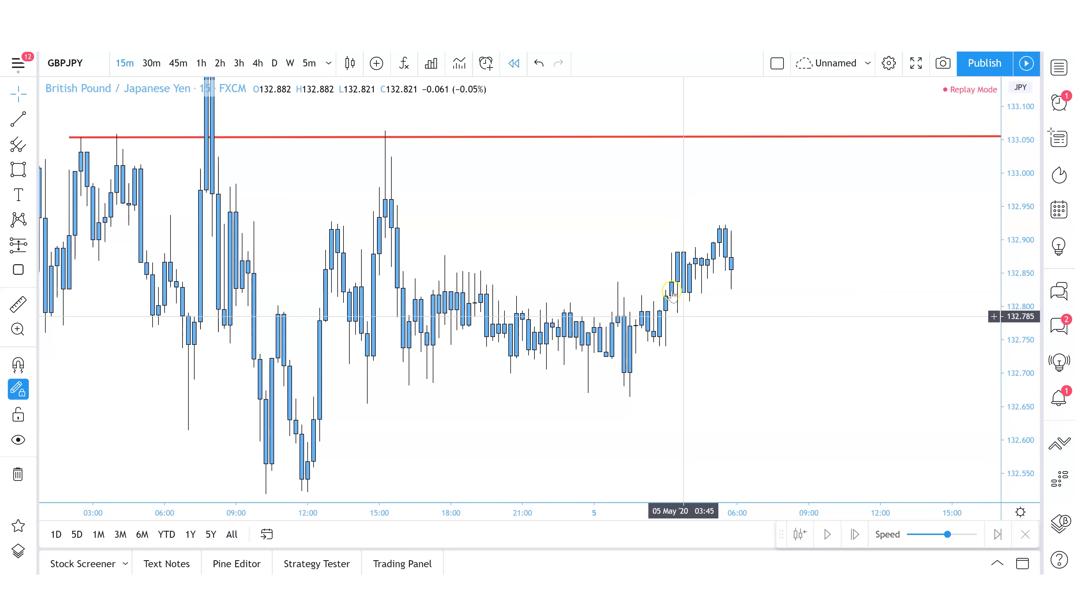
Step: Shift the red resistance line slightly so its ends sit at about 133.055 and 133.059
left_click(648, 137)
left_click_drag(648, 138, 643, 136)
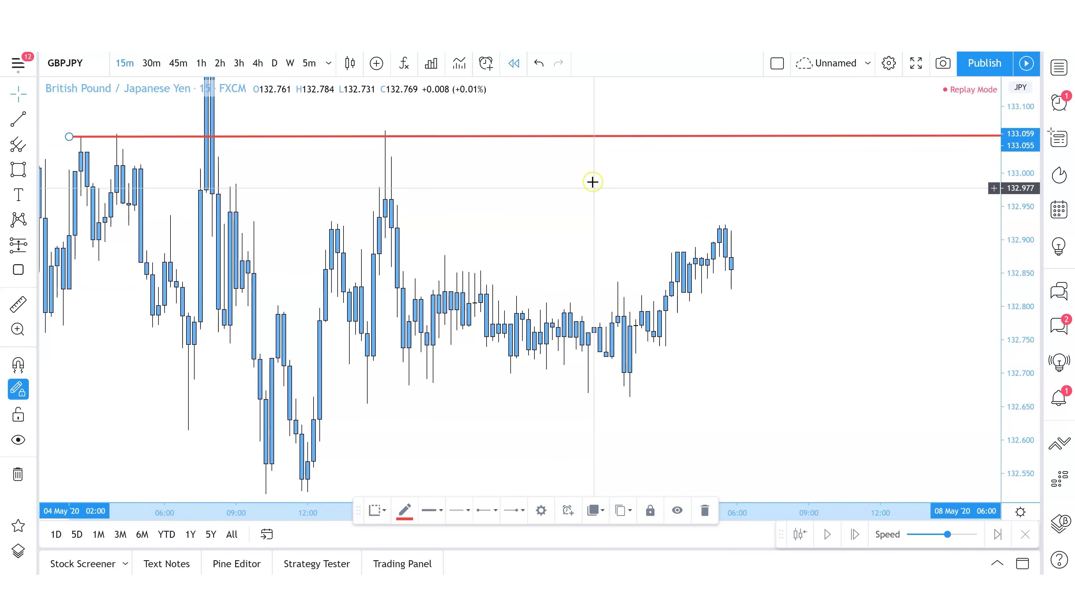
left_click(593, 212)
Step: Advance the replay by single 15-minute candles to the 5 May 07:15 candle
left_click(857, 534)
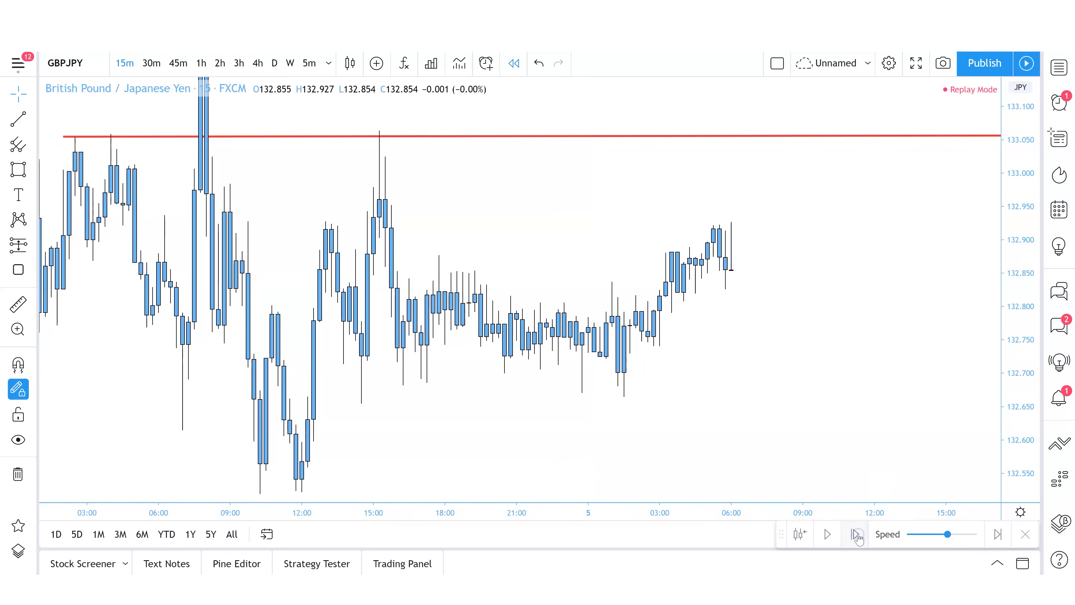
left_click(855, 534)
left_click(857, 534)
left_click(856, 534)
left_click(857, 534)
left_click(856, 535)
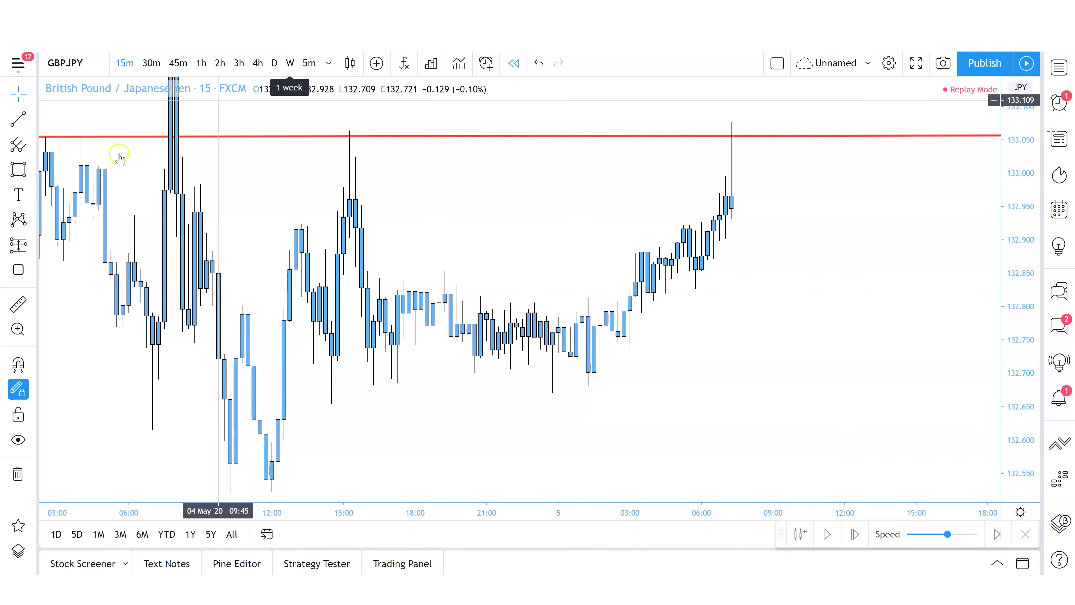
Step: Draw a small rectangle over the resistance line at the 5 May 07:15 wick, spanning about 133.07 to 133.03
left_click(19, 169)
left_click(719, 127)
left_click(749, 153)
left_click(773, 191)
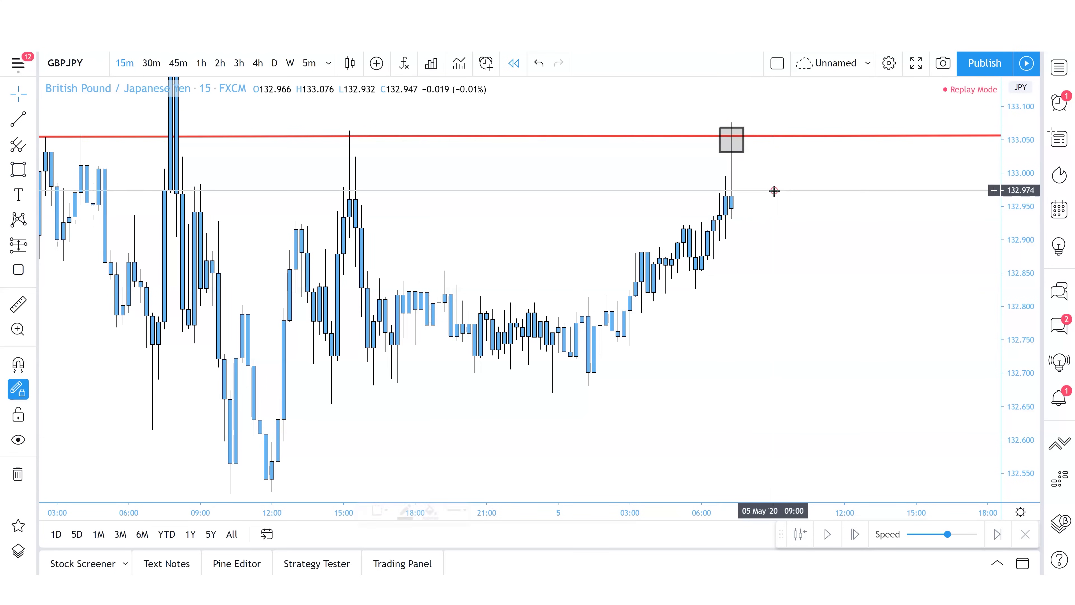
Step: Inspect the wick rejected at the resistance line and switch the chart to the 5m timeframe
left_click(311, 63)
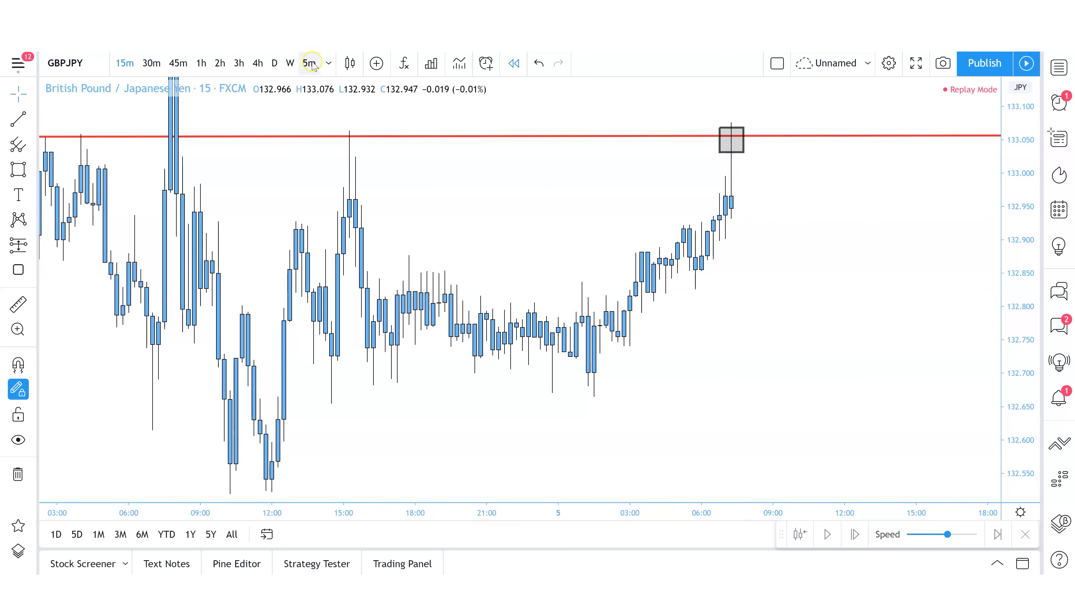
left_click(730, 207)
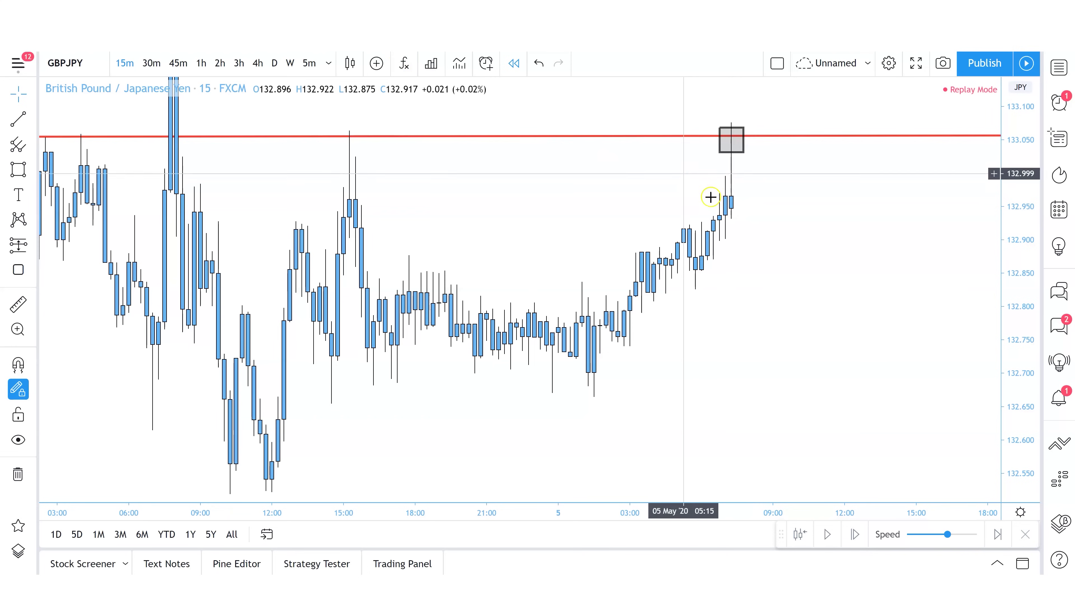
left_click(733, 131)
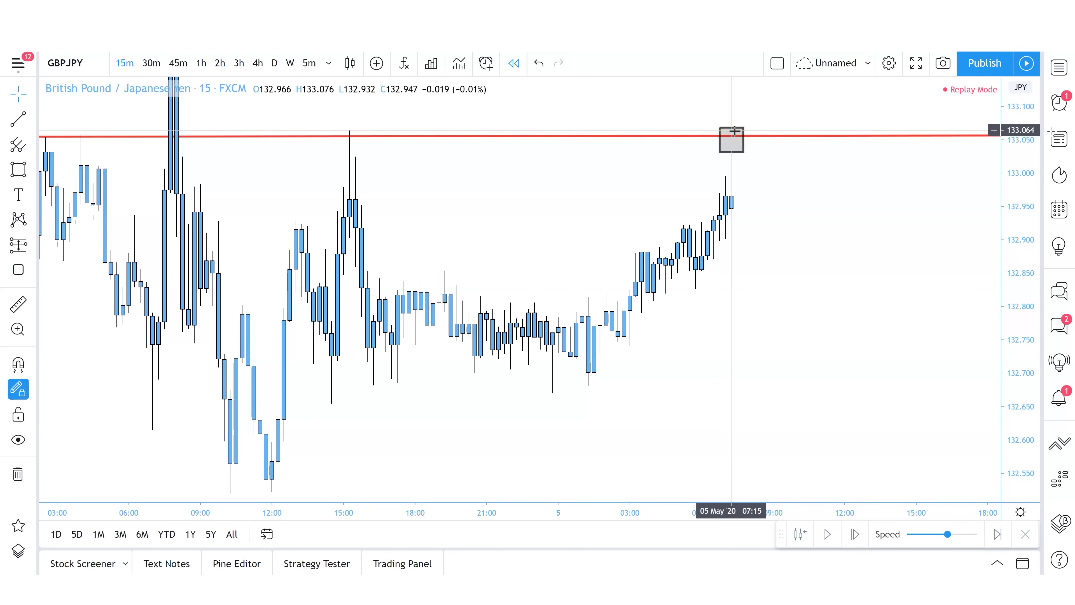
left_click(309, 62)
left_click(843, 398)
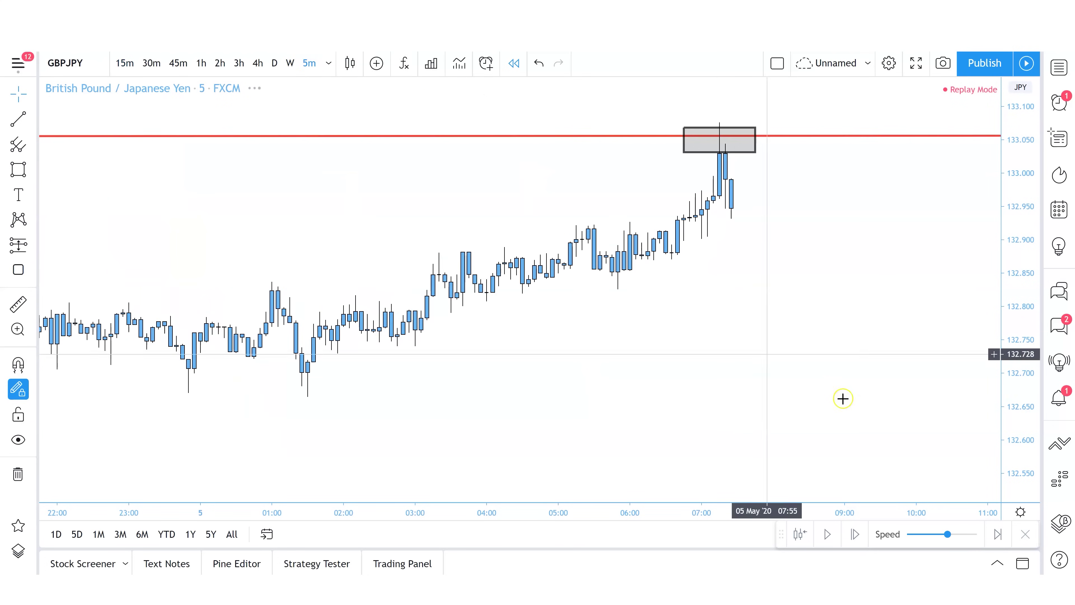
Step: Draw a second, near-horizontal red trend line at about 133.165 from 4 May 07:40 to 5 May 07:45
left_click_drag(1032, 306, 1032, 295)
scroll(792, 303, "down", 3)
scroll(793, 303, "down", 5)
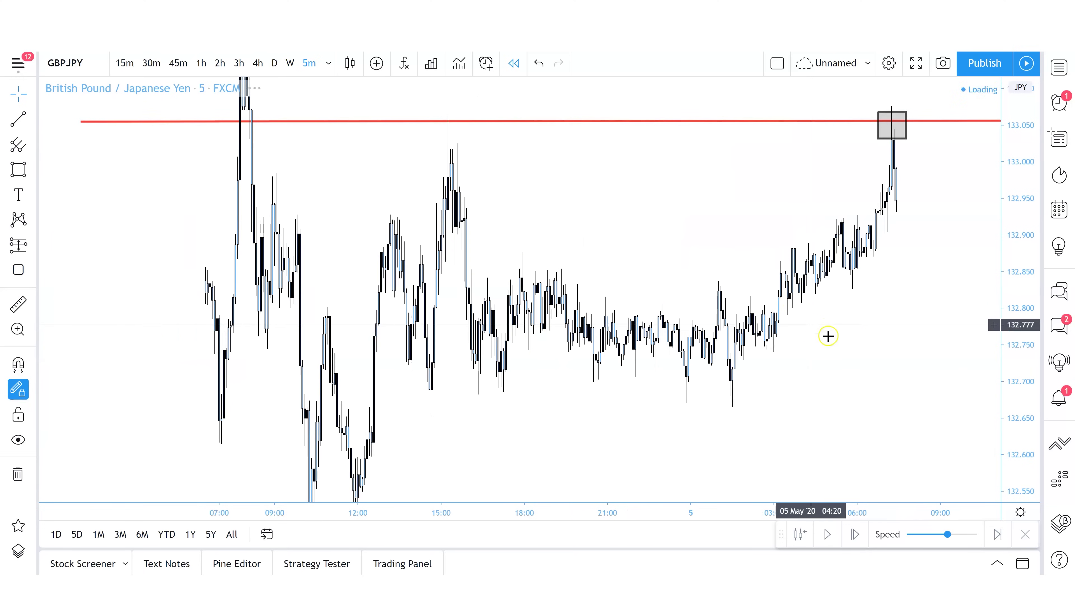
left_click_drag(887, 319, 840, 389)
scroll(842, 386, "down", 1)
left_click_drag(1009, 270, 1010, 292)
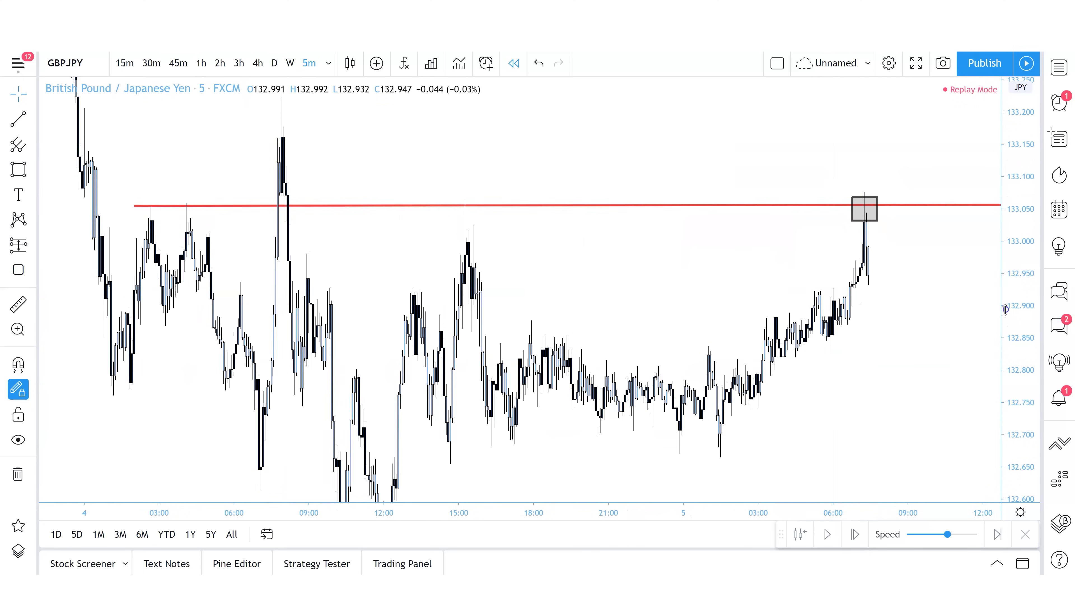
left_click_drag(873, 355, 849, 377)
left_click(15, 116)
left_click(257, 112)
left_click_drag(257, 111, 858, 115)
left_click_drag(758, 121, 754, 169)
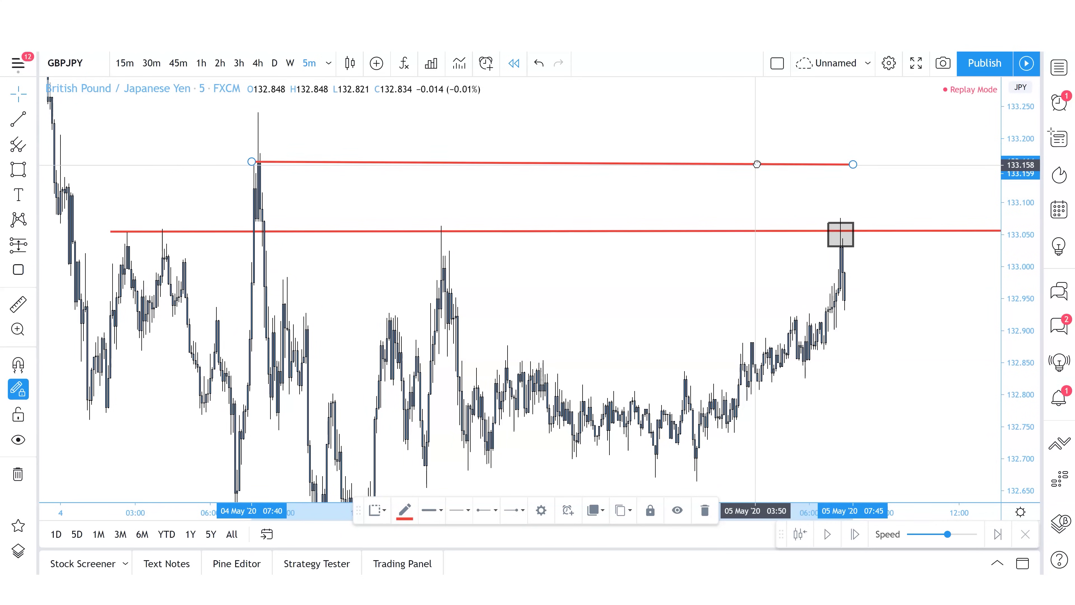
left_click_drag(852, 162, 855, 161)
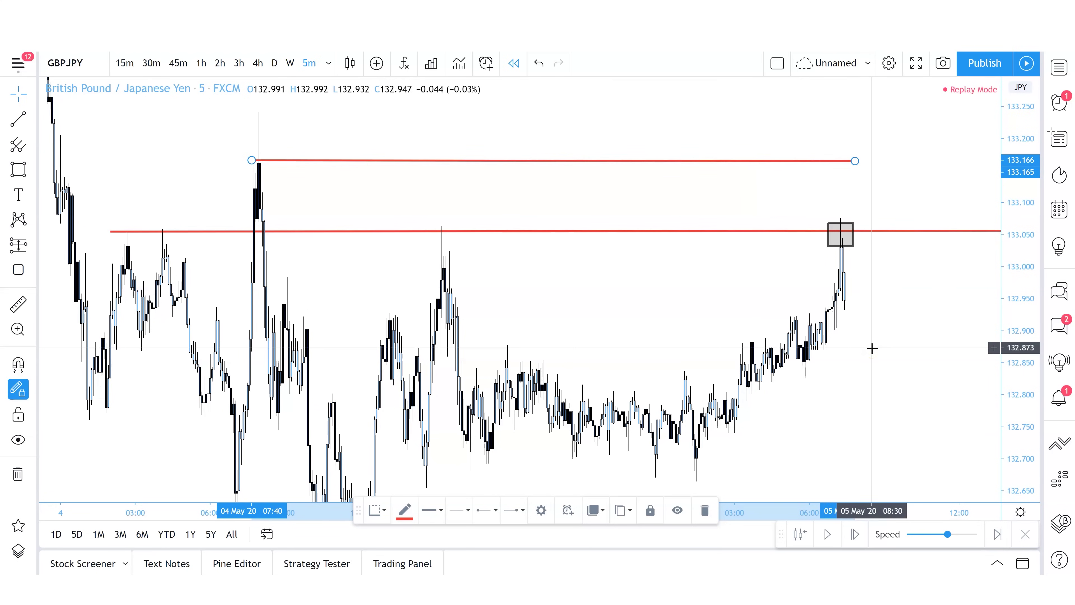
Step: Extend the grey rectangle on the resistance line to 5 May 10:10 and set its lower edge at about 133.040
scroll(867, 348, "up", 5)
left_click(673, 256)
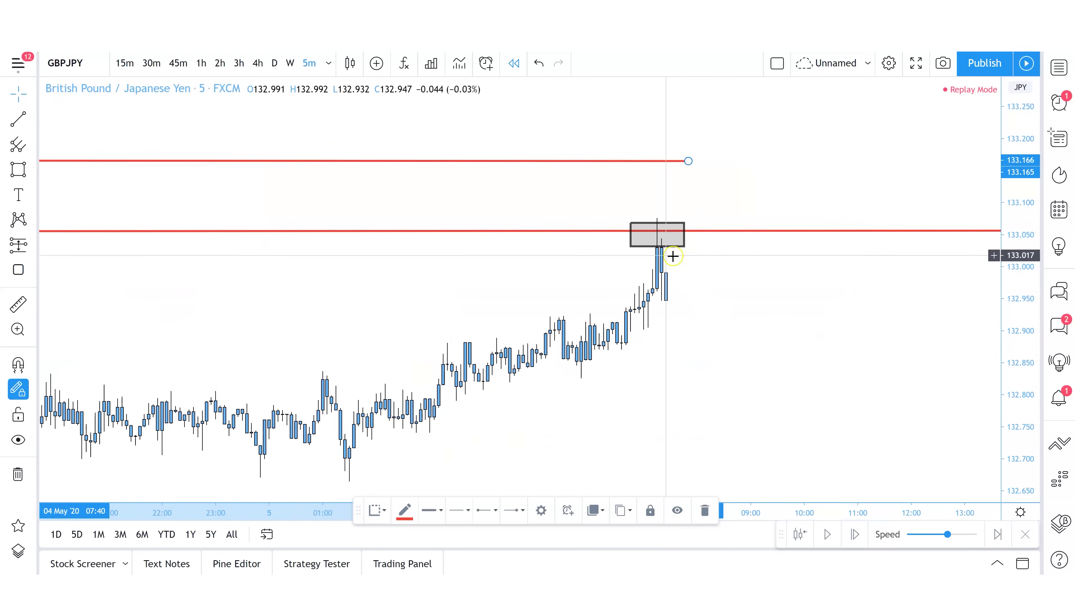
left_click_drag(684, 245, 814, 241)
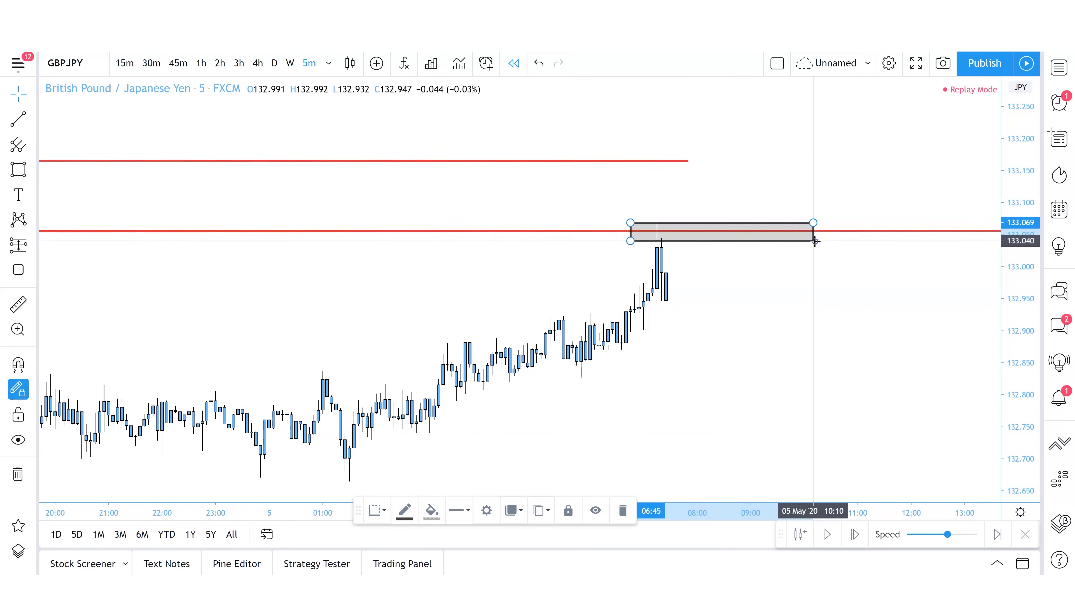
left_click_drag(818, 312, 770, 305)
left_click(668, 178)
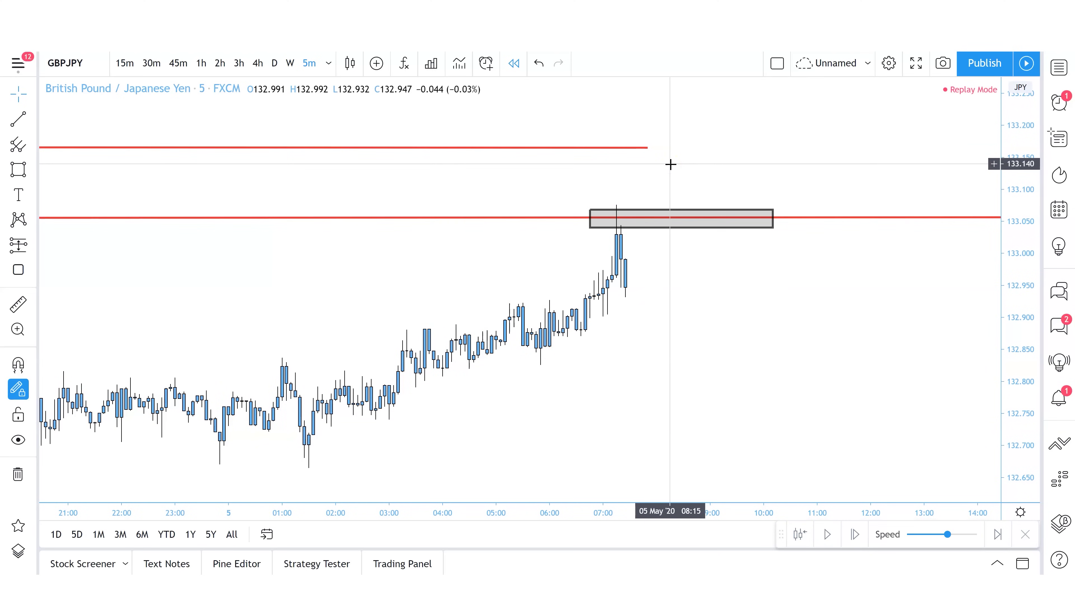
Step: Advance the replay by single 5-minute candles to the 5 May 09:10 candle
left_click(855, 534)
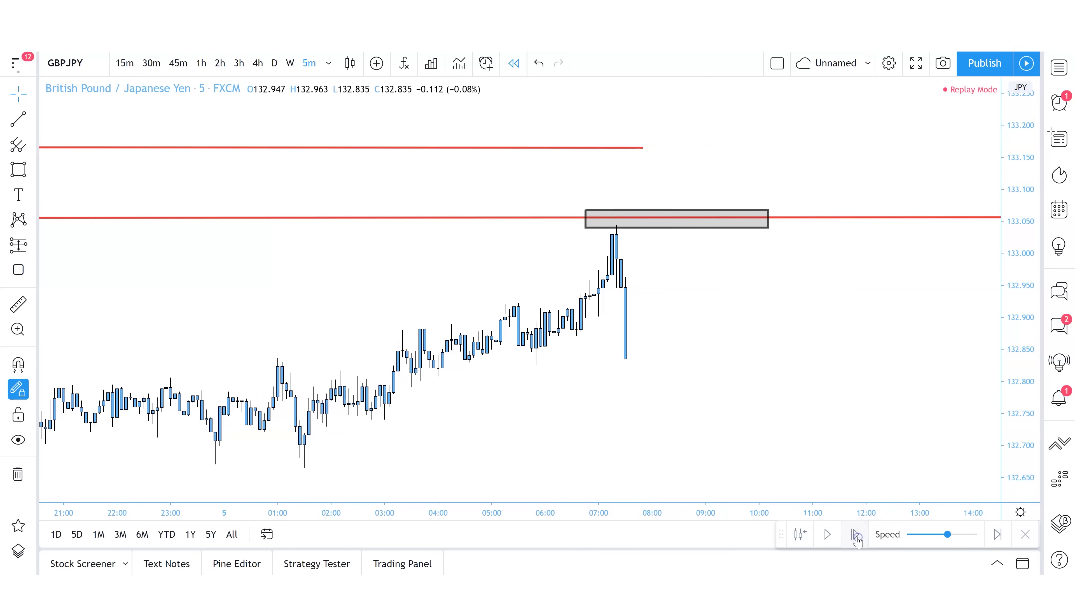
left_click(855, 535)
left_click(855, 534)
left_click(855, 534)
left_click(855, 534)
left_click(855, 535)
left_click(855, 535)
left_click(855, 534)
left_click(855, 535)
left_click(855, 534)
left_click(855, 534)
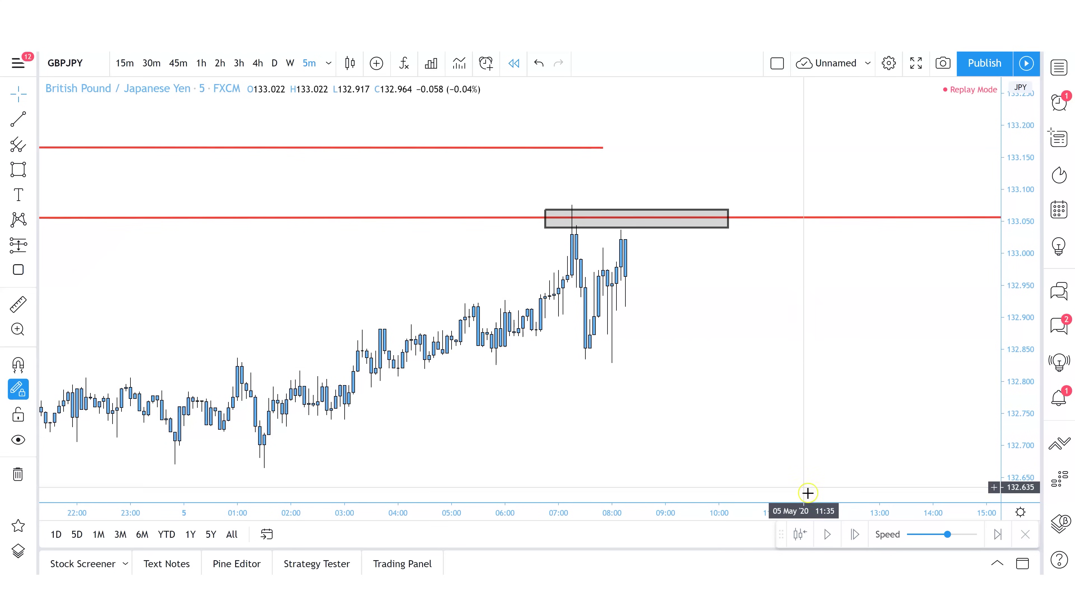
left_click(855, 536)
left_click(855, 536)
left_click(856, 536)
left_click(856, 535)
left_click(856, 536)
left_click(856, 535)
left_click(855, 535)
left_click(856, 536)
left_click(856, 535)
left_click(856, 535)
left_click(856, 536)
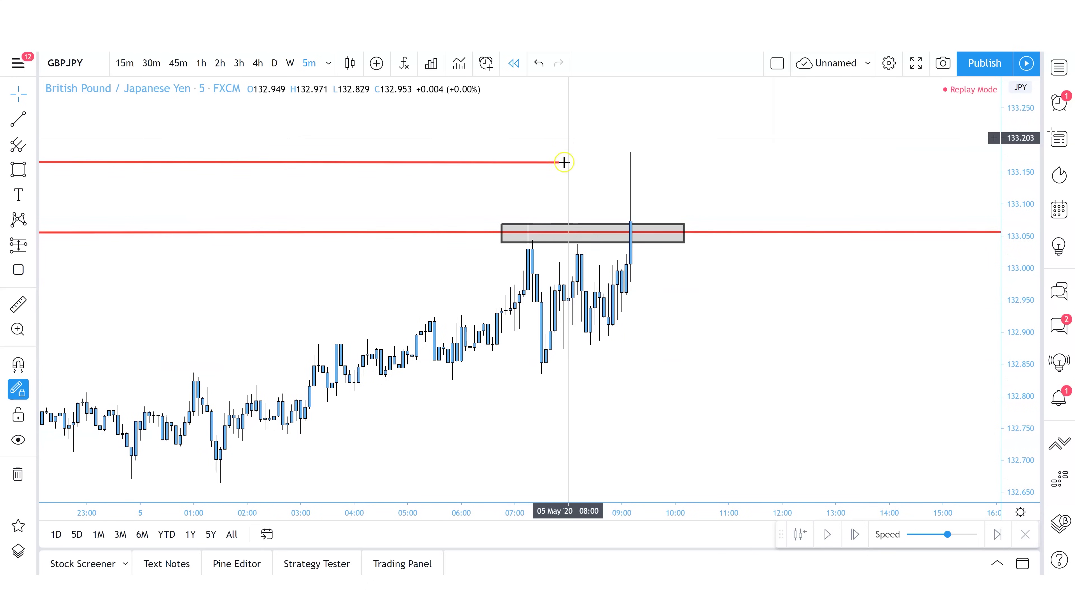
Step: Extend the upper red line past the 09:10 spike candle, ending at about 133.161, and compare it with the 4 May high
left_click_drag(561, 163, 665, 165)
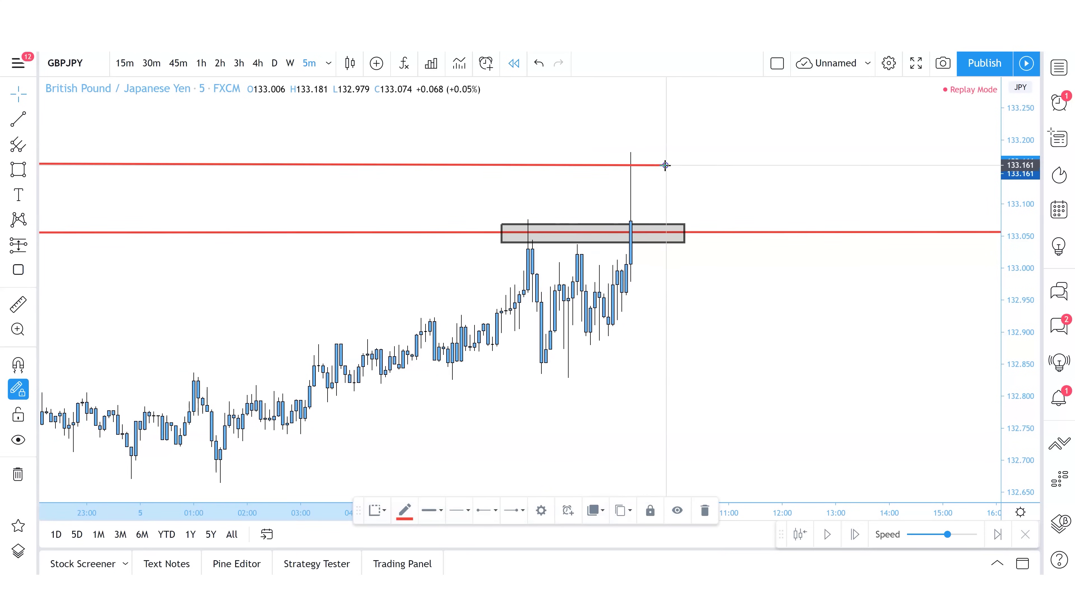
left_click(631, 242)
scroll(632, 248, "down", 6)
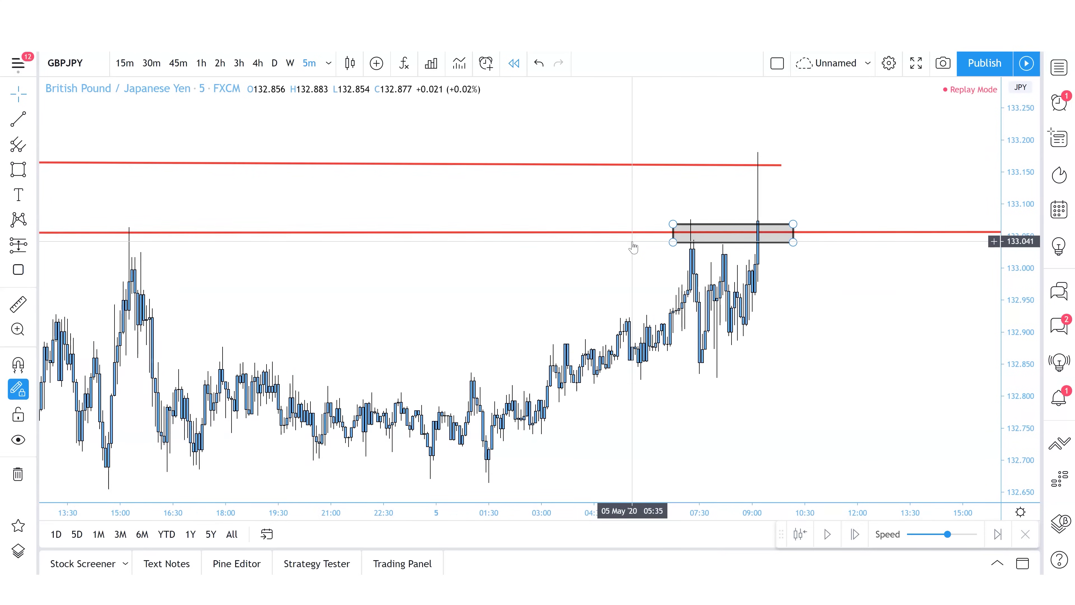
scroll(633, 248, "up", 5)
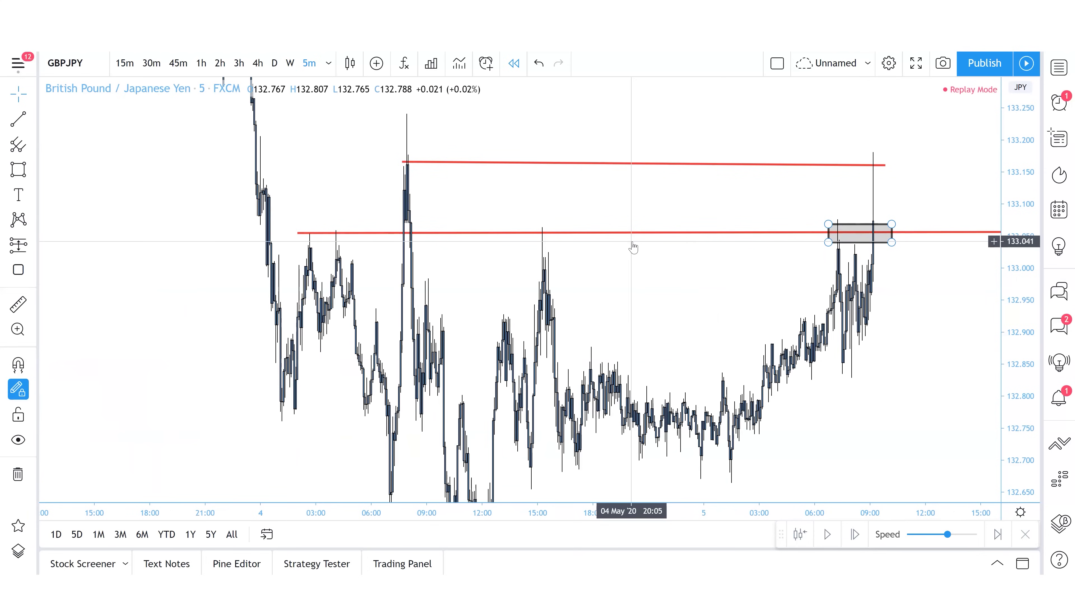
Step: Delete the grey rectangle from the lower resistance line
left_click(914, 339)
scroll(809, 336, "up", 5)
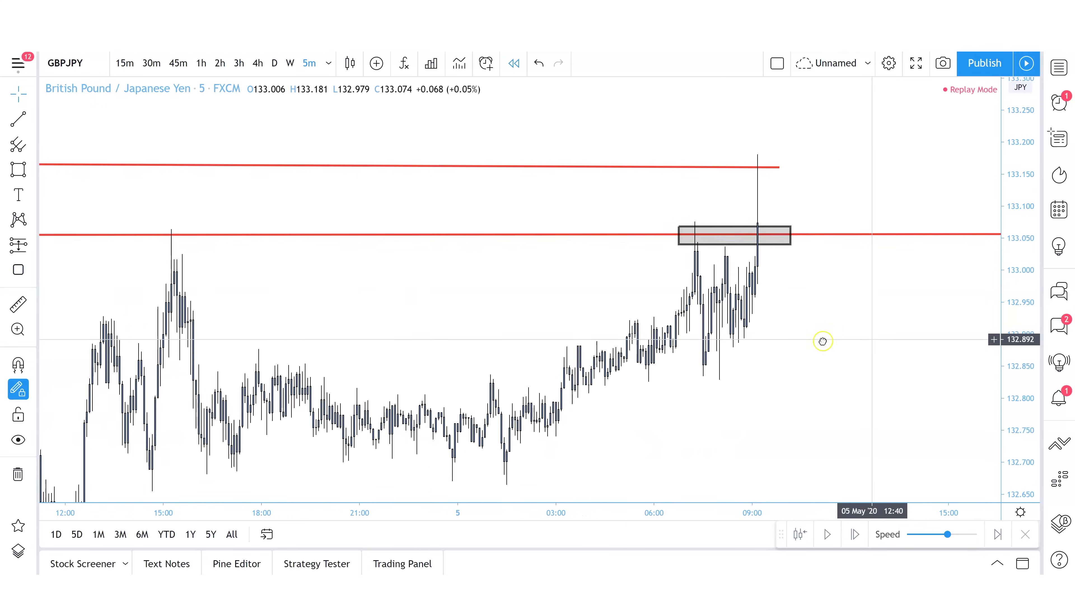
left_click_drag(816, 330, 871, 359)
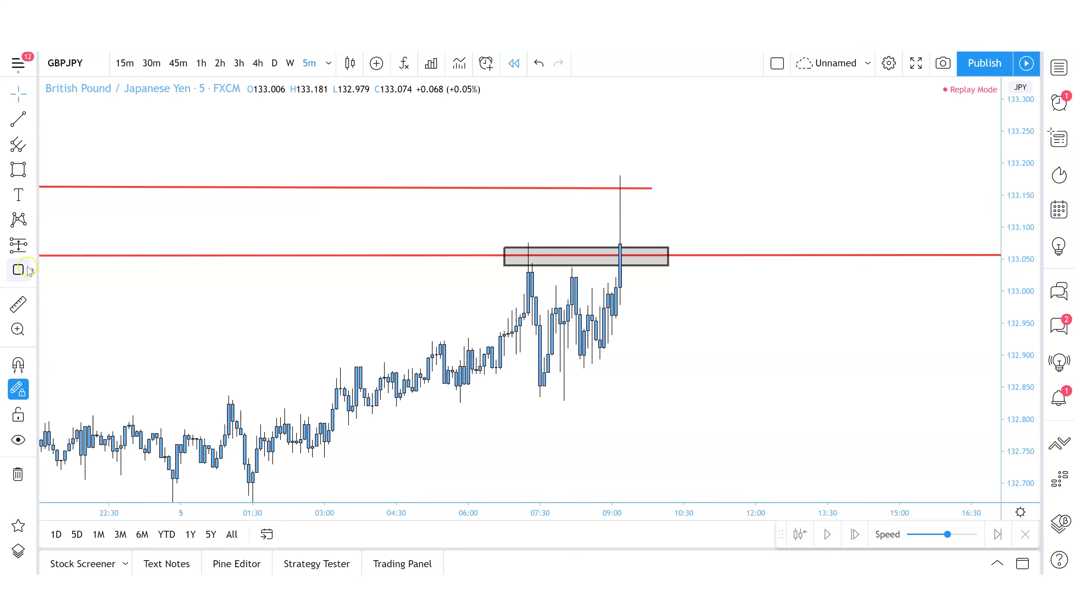
left_click(514, 263)
key("Delete")
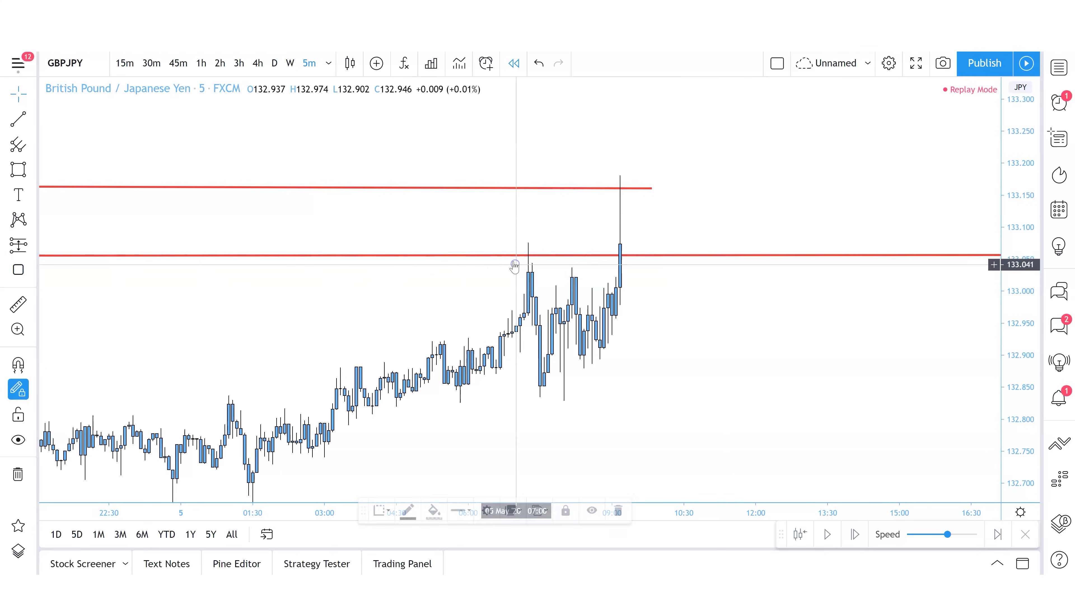
Step: Place a short position on the 09:10 spike candle with entry at 133.075 and stop at 133.205
left_click(18, 244)
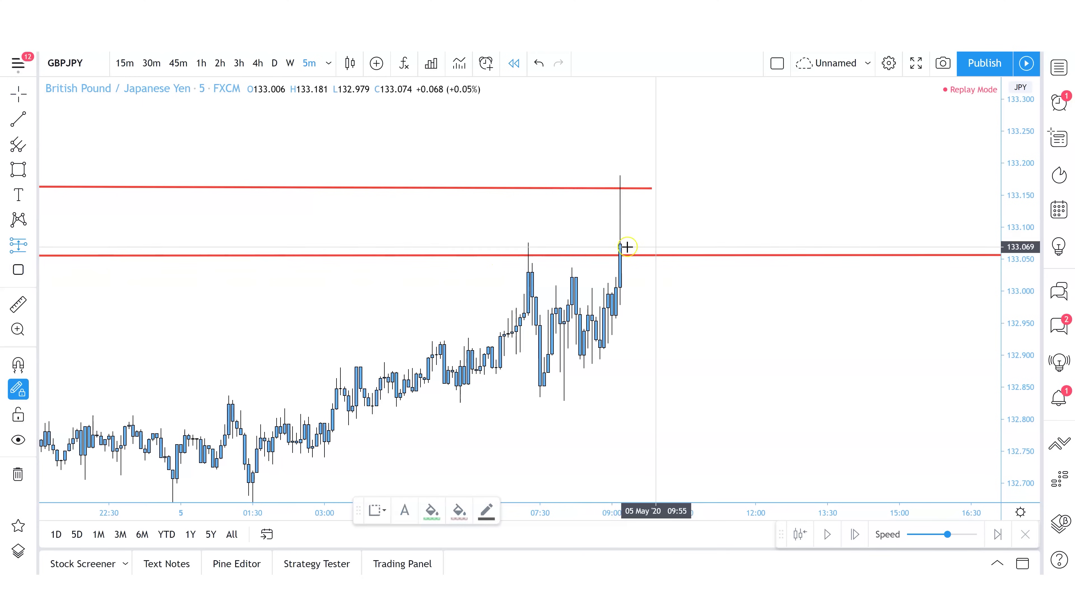
left_click(620, 243)
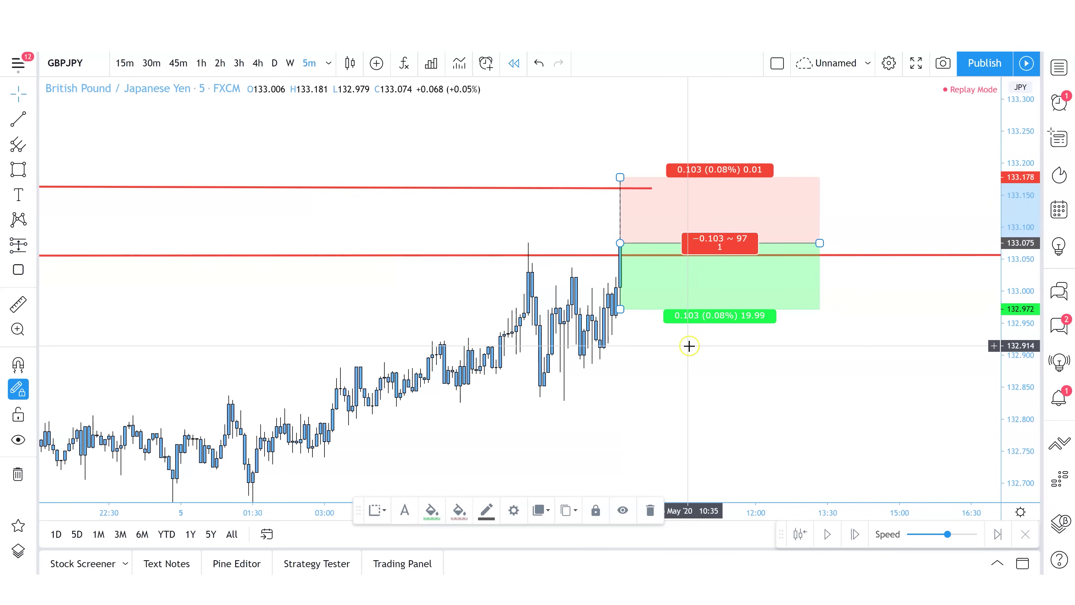
scroll(692, 348, "down", 4)
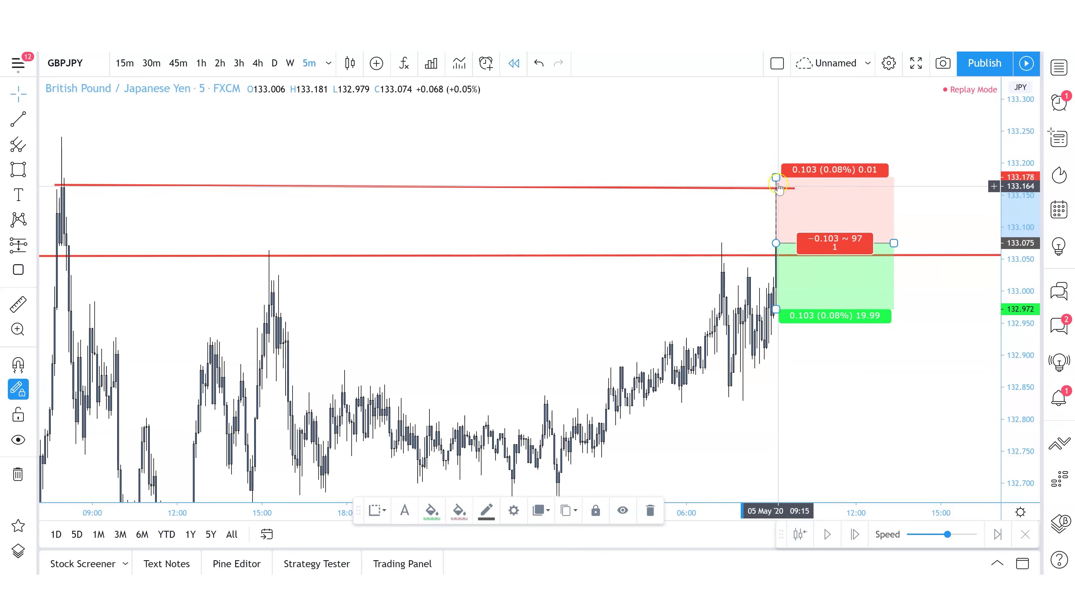
left_click(61, 186)
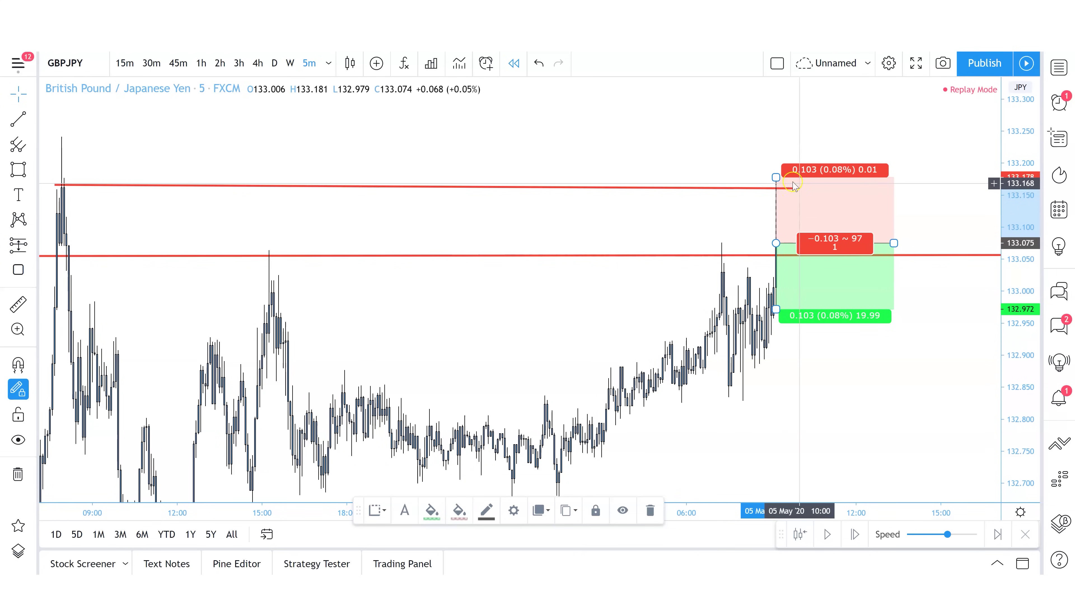
left_click_drag(776, 177, 776, 161)
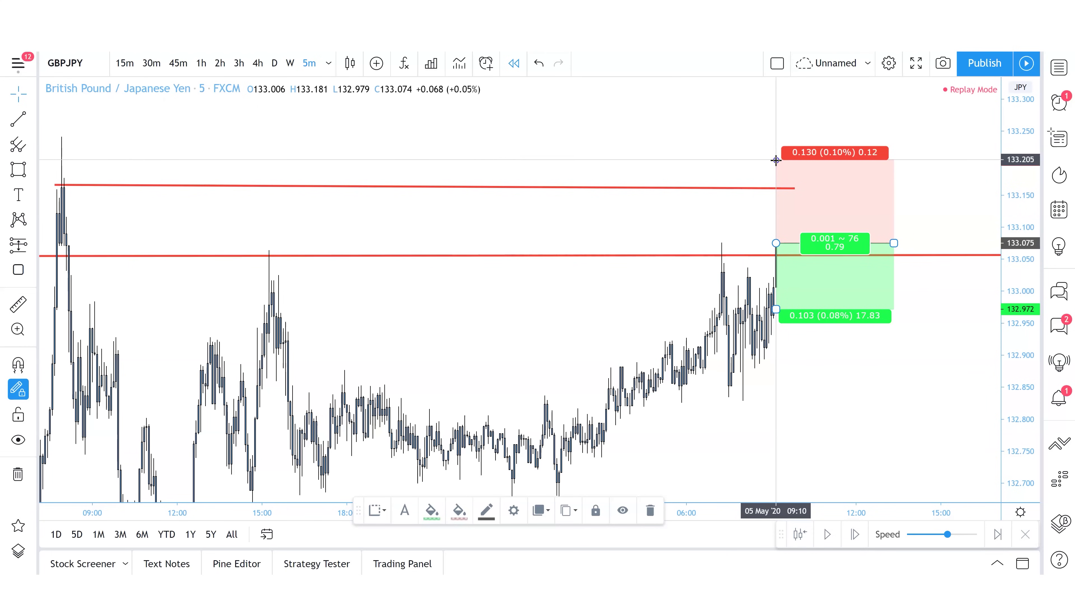
left_click(868, 370)
Step: Draw a rising trend line under the 5 May lows from about 132.693 to about 133.098
scroll(869, 370, "up", 1)
left_click_drag(758, 372, 715, 358)
left_click(19, 127)
left_click(375, 446)
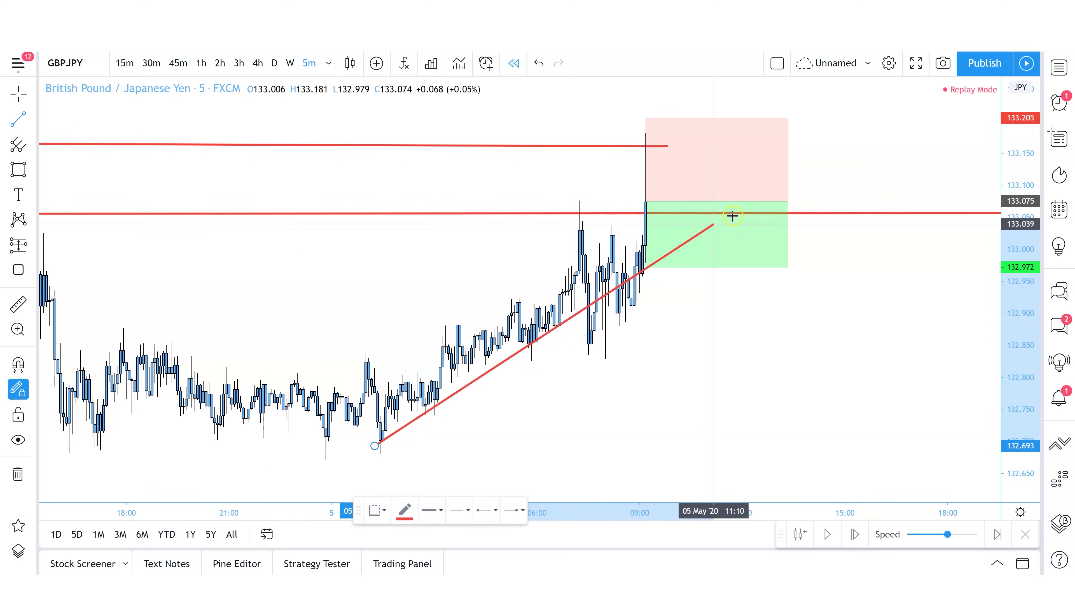
left_click(782, 186)
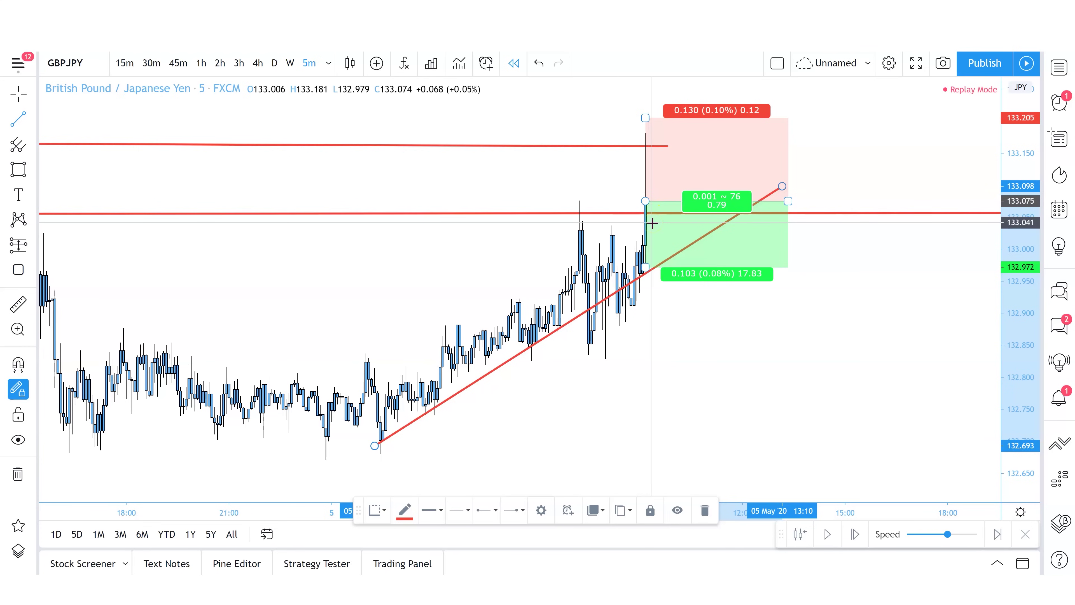
Step: Try out a projected price path falling to about 132.936 and rebounding to about 133.152, and undo both lines
left_click(653, 203)
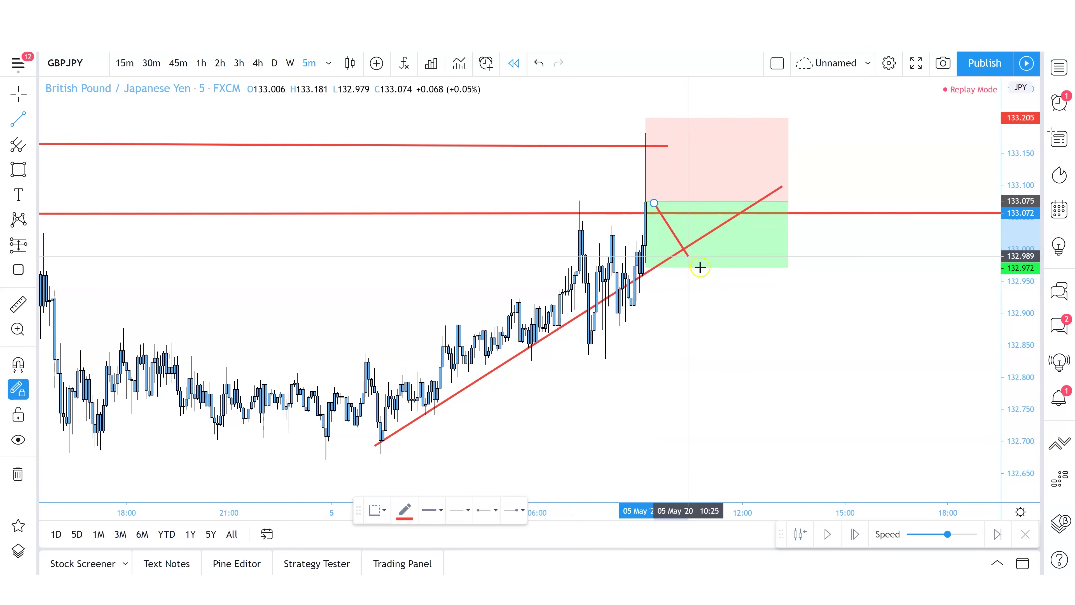
left_click(716, 290)
left_click(716, 289)
left_click(829, 152)
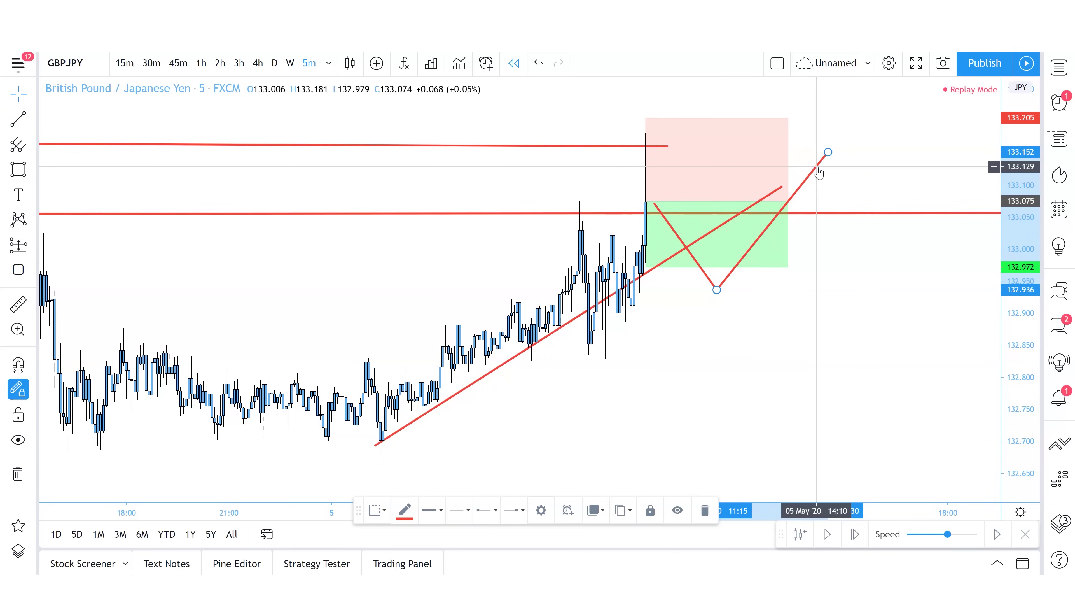
key("ctrl+z")
key("ctrl+z")
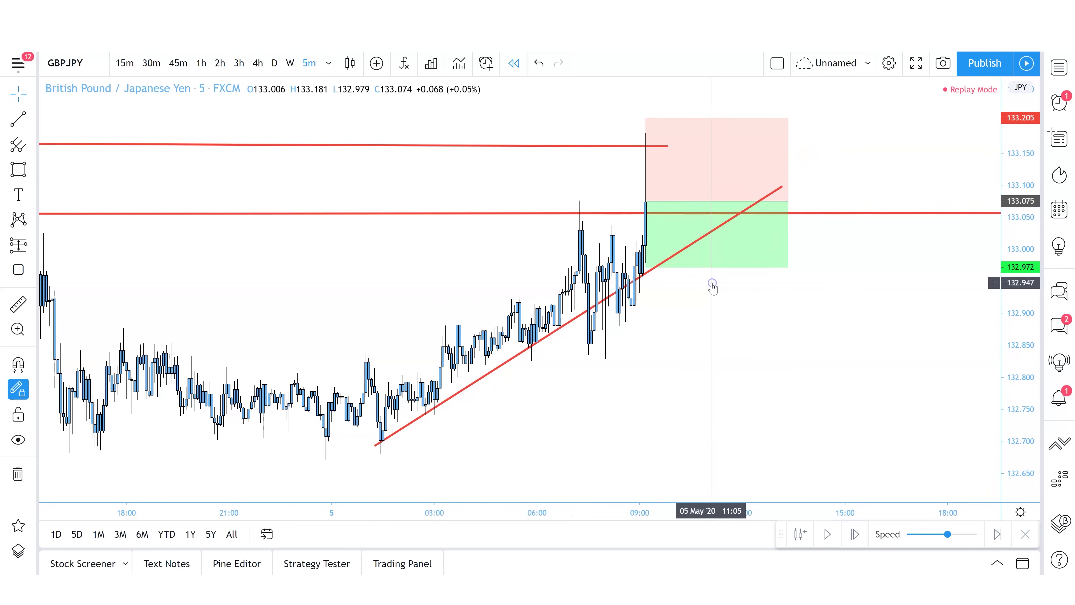
Step: Lower the short position's target to about 132.943 and extend the position to about 5 May 16:55
left_click_drag(645, 267, 650, 285)
left_click(663, 319)
left_click(714, 259)
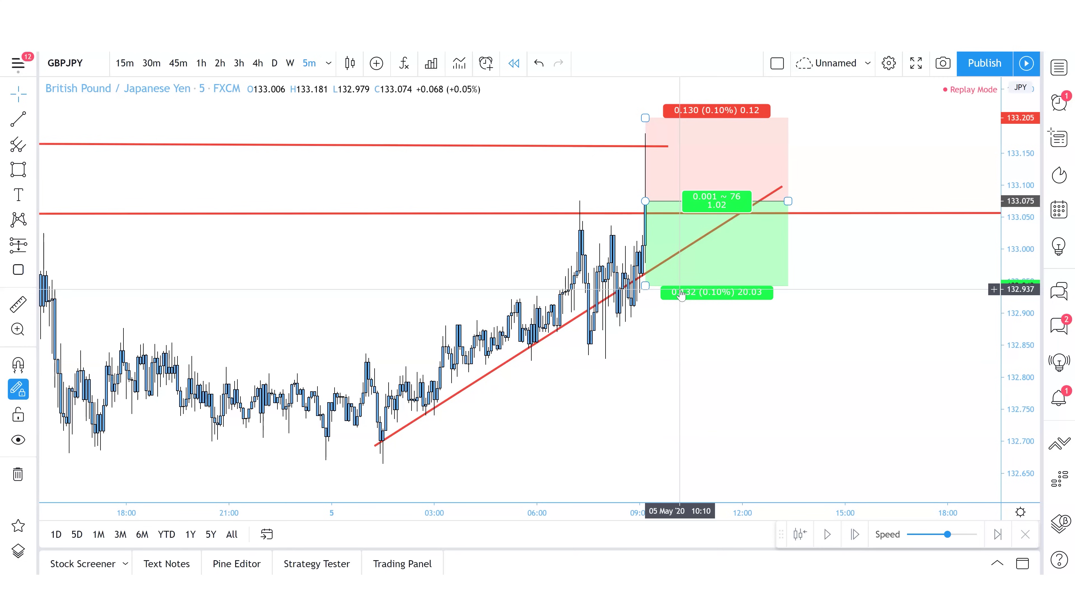
left_click_drag(787, 201, 912, 216)
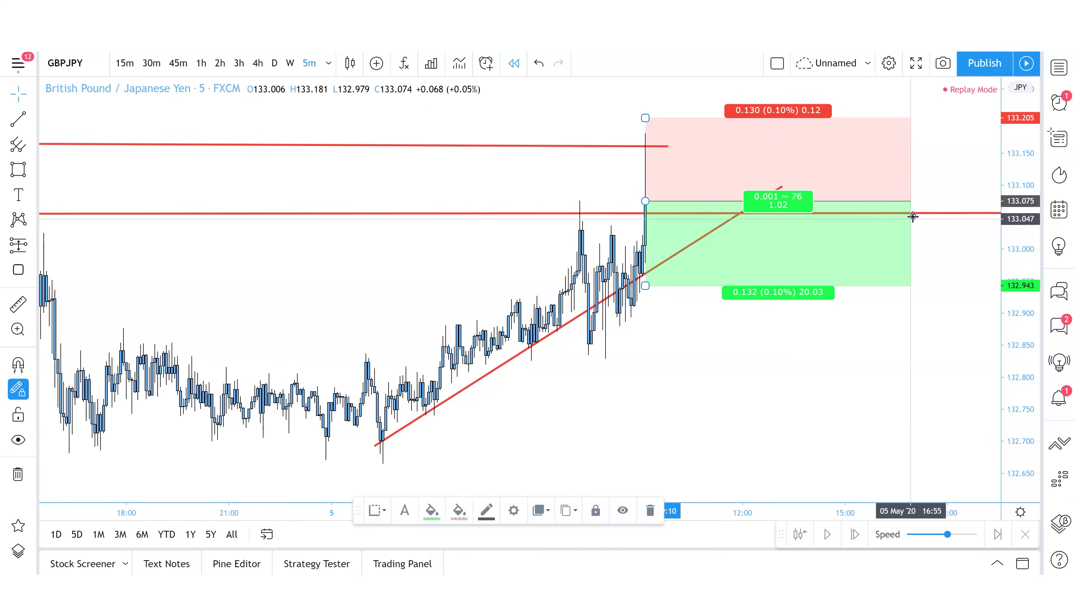
Step: On the 4-hour chart, widen the short position past 18 May and lower its target to about 132.038
left_click(628, 240)
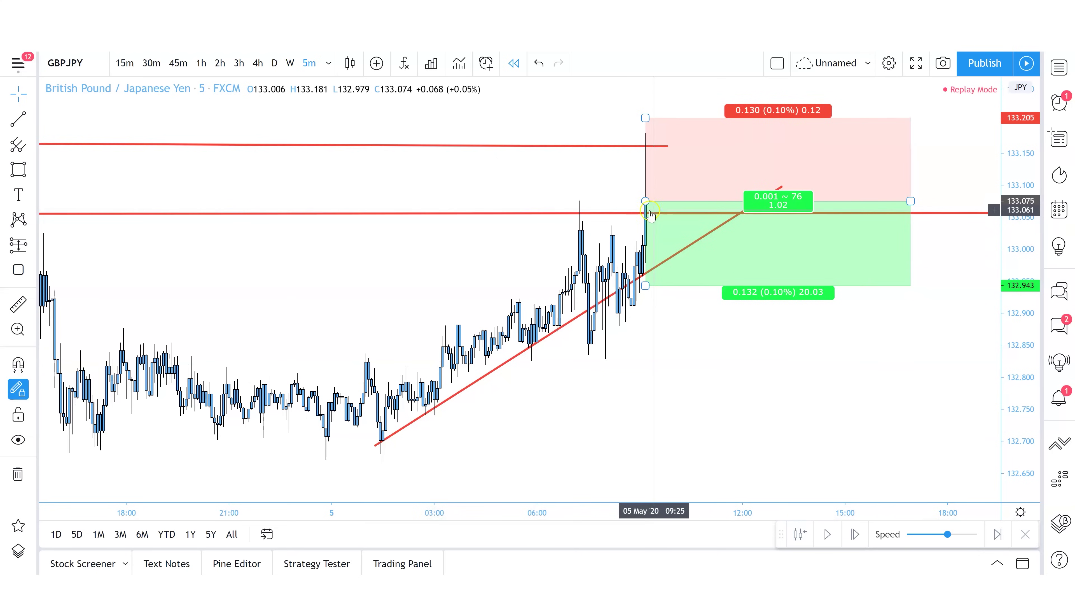
left_click(629, 213)
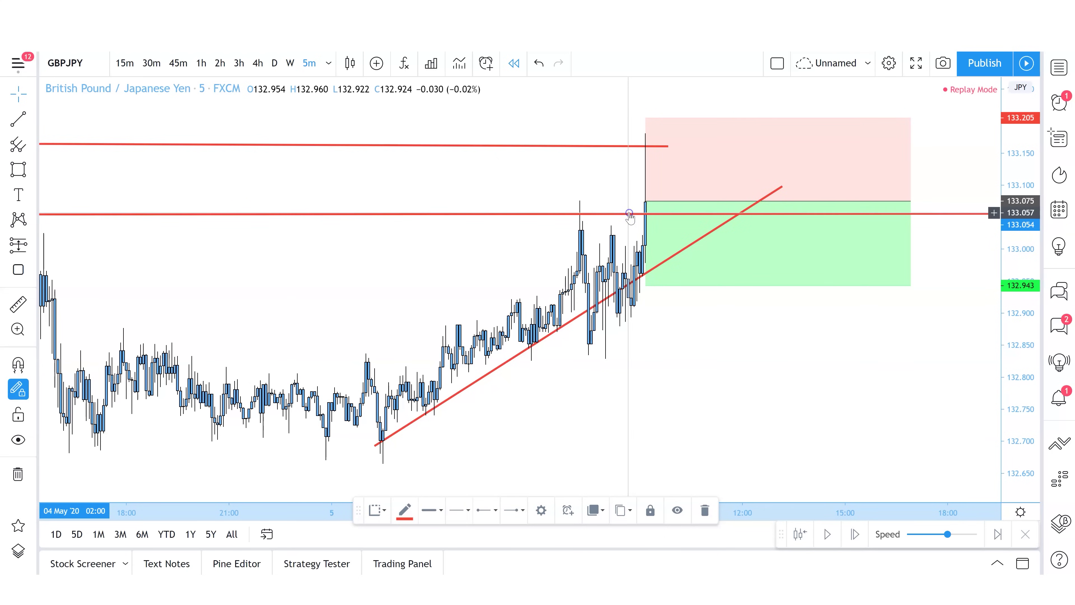
left_click(625, 146)
scroll(626, 146, "down", 5)
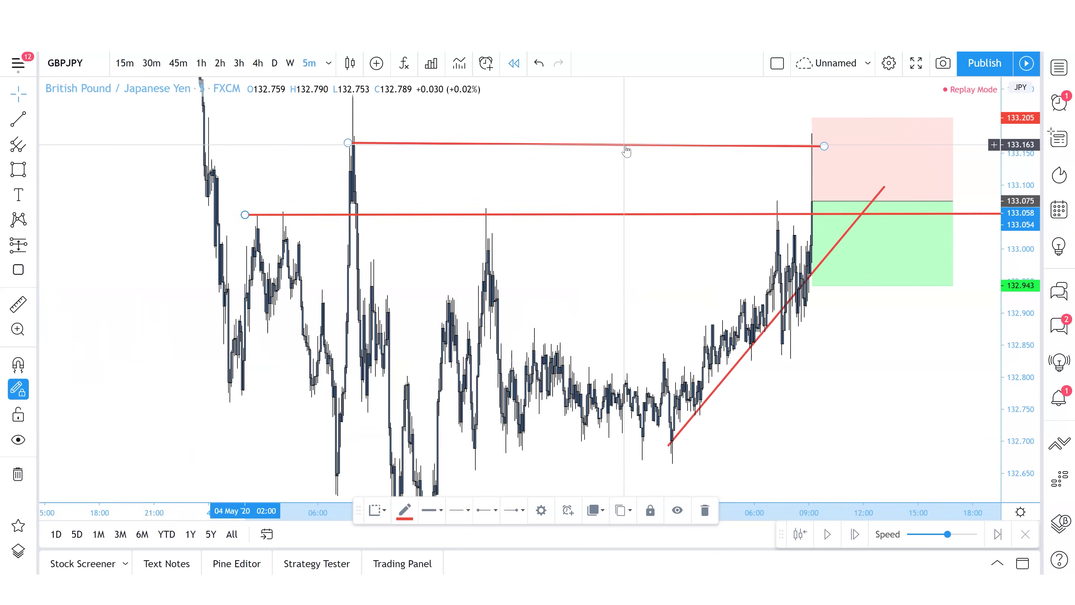
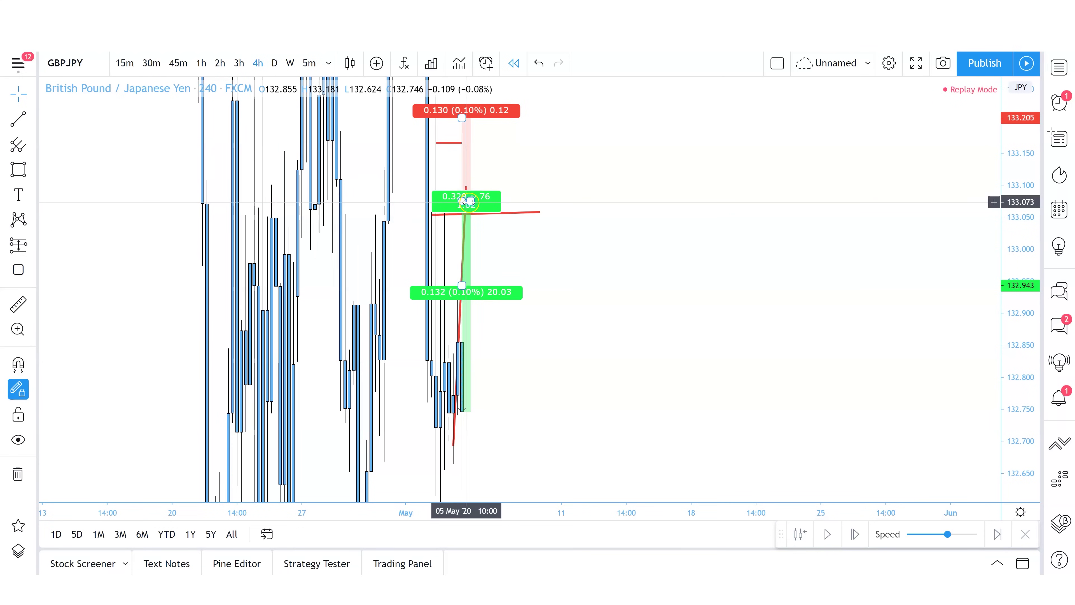
left_click(823, 263)
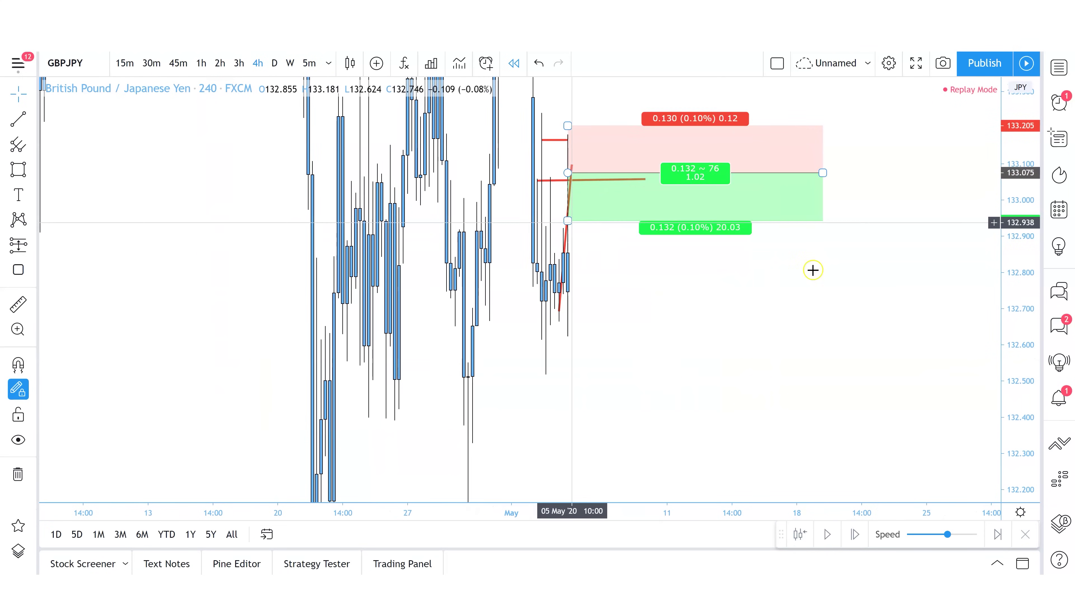
left_click_drag(568, 245, 559, 457)
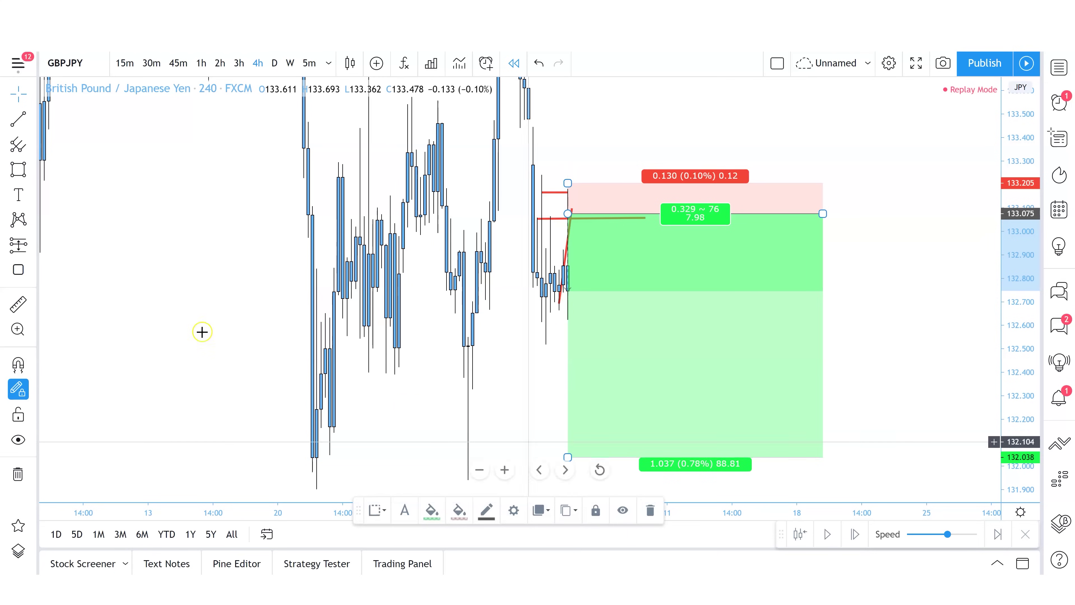
Step: Draw three near-horizontal support lines from earlier lows through the short position at about 132.72, 132.50 and 132.04
left_click(168, 316)
left_click(14, 119)
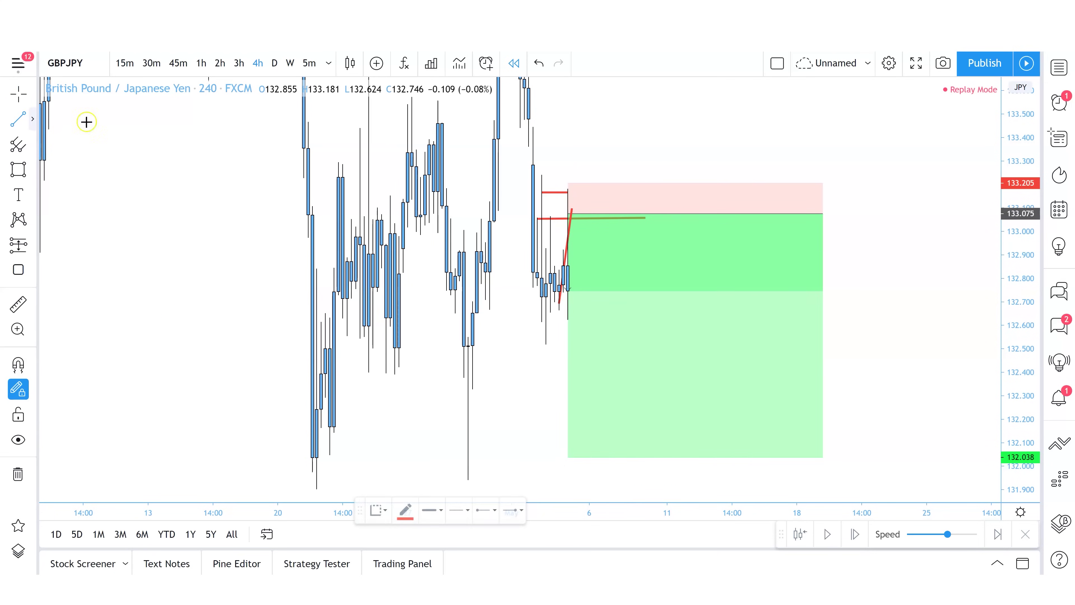
left_click(534, 297)
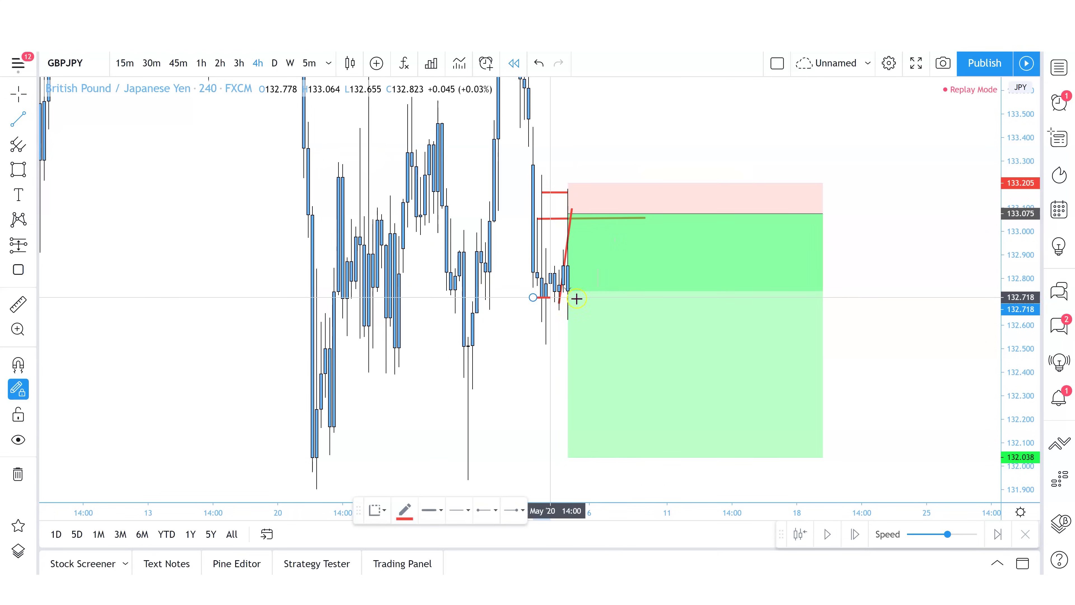
left_click(683, 296)
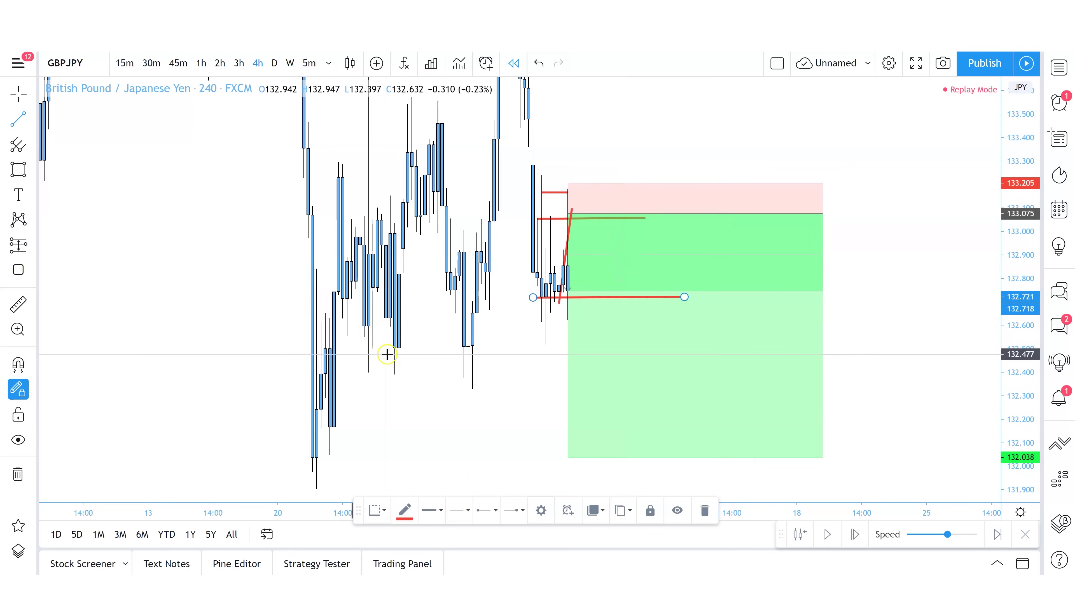
left_click(364, 350)
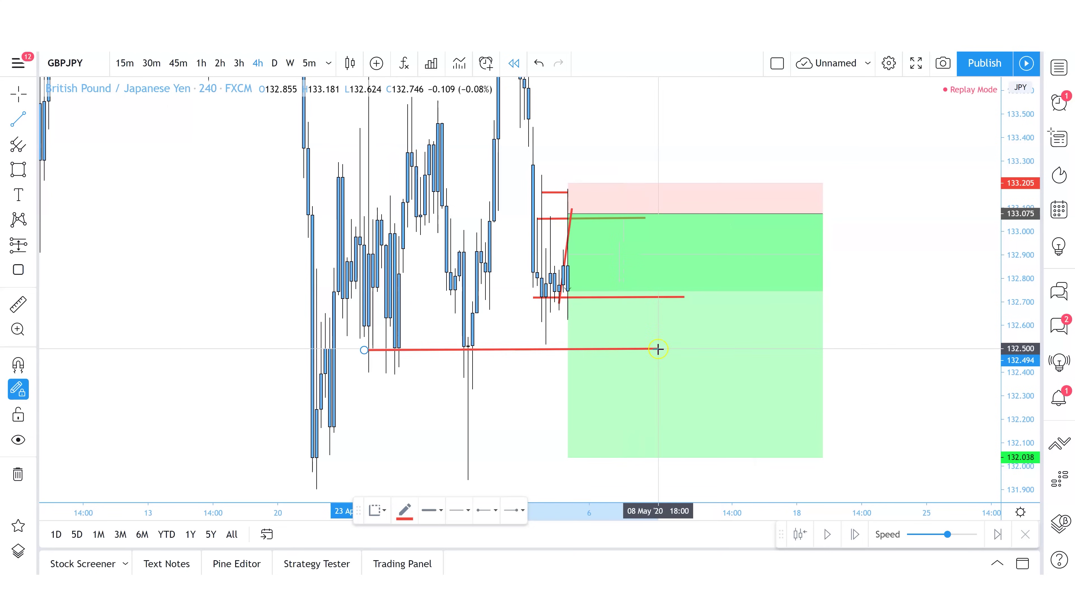
left_click(685, 349)
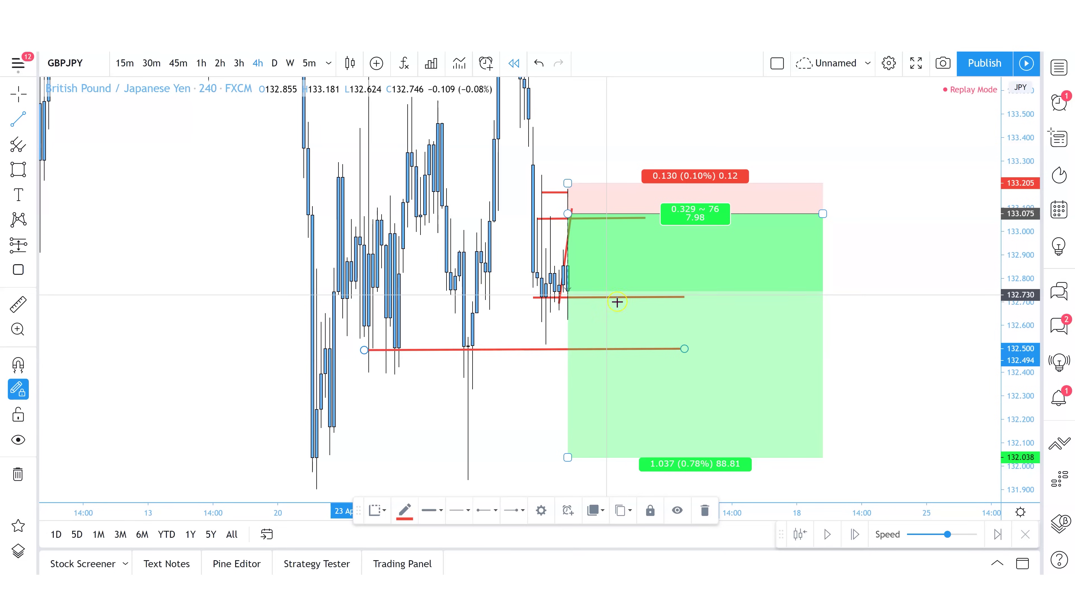
left_click(305, 457)
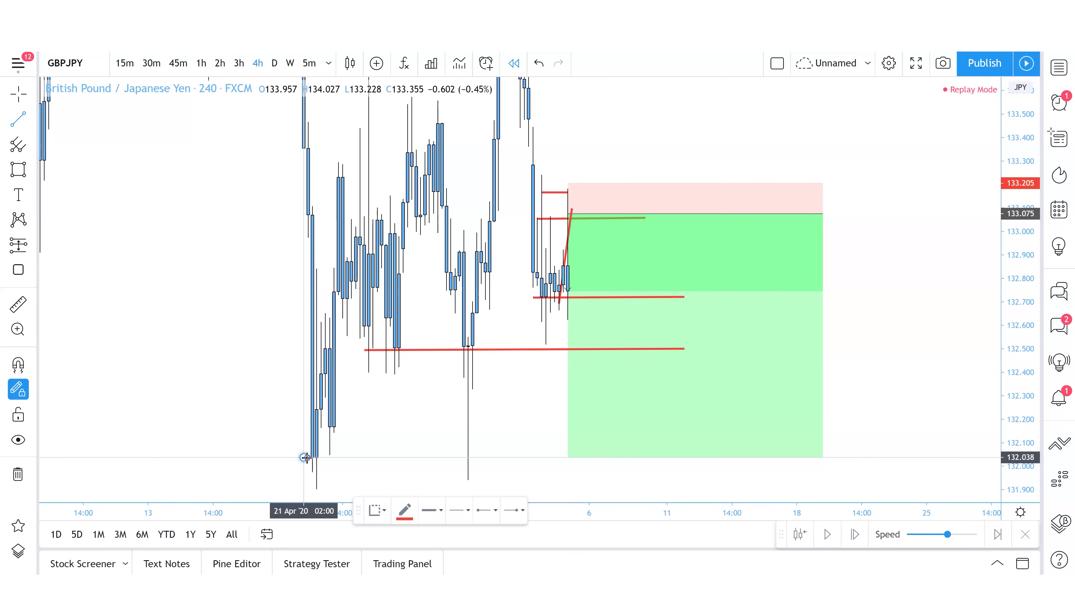
left_click(692, 460)
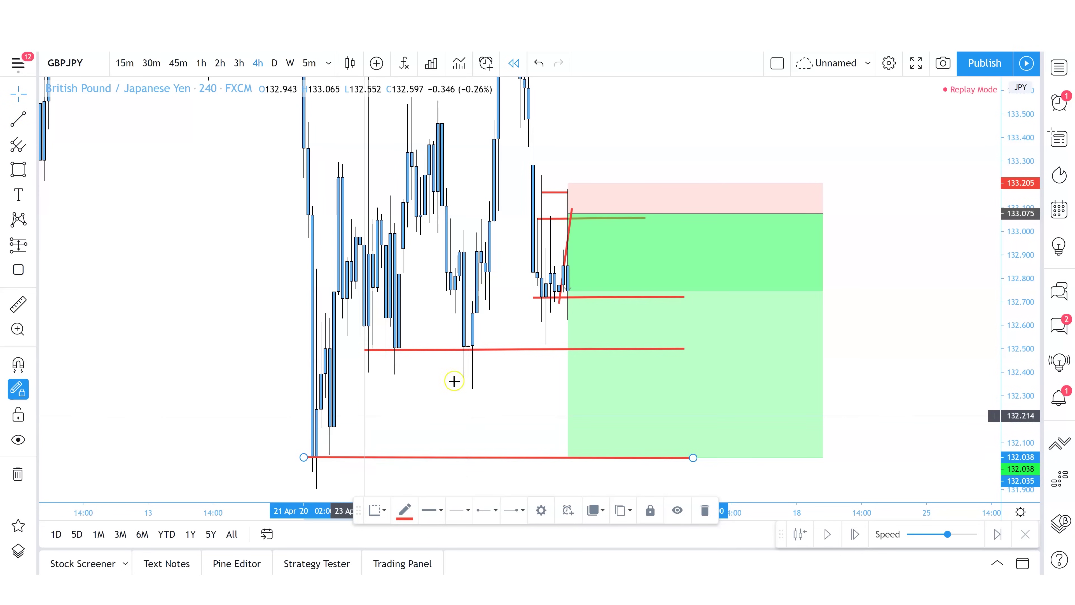
Step: Delete the steep rising trend line beside the short position's entry
left_click_drag(1028, 414, 1029, 381)
left_click(907, 367)
left_click(566, 234)
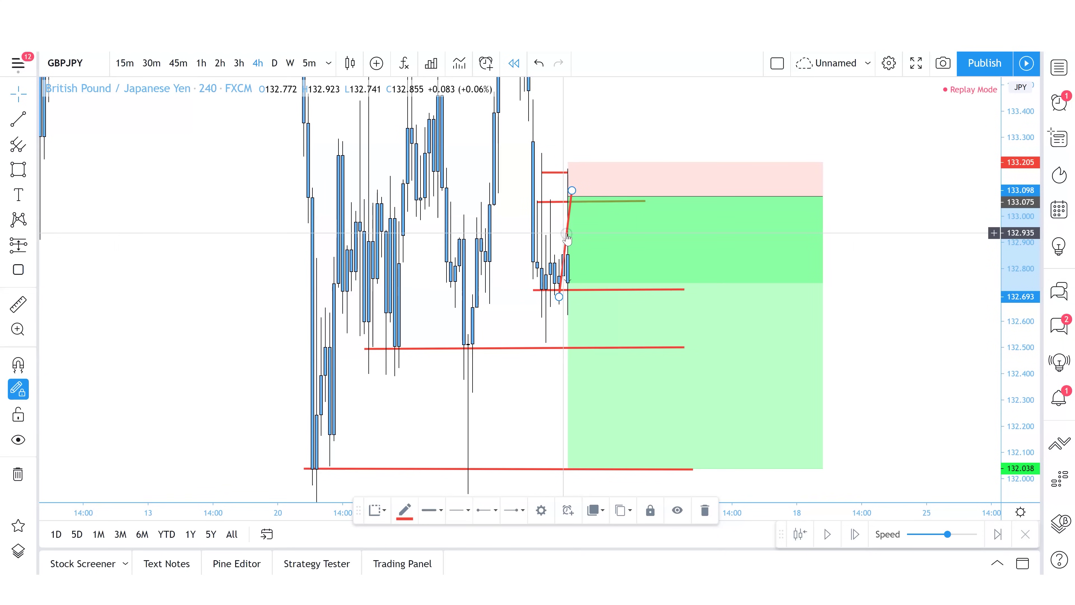
key("Delete")
Step: Extend the upper red resistance line into the short position's stop zone, ending at about 133.170
left_click(568, 195)
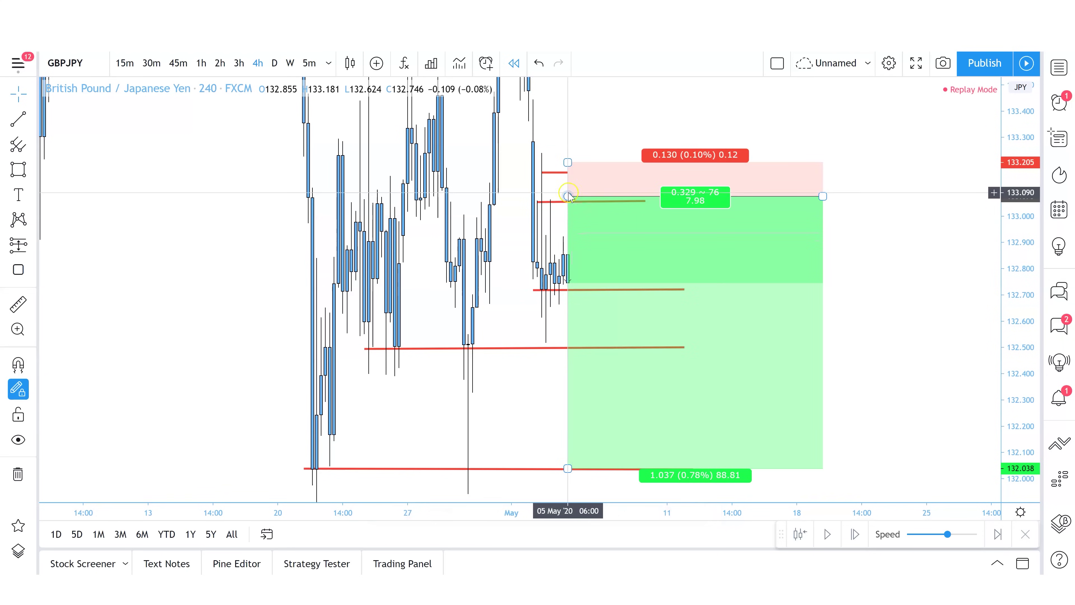
left_click(567, 173)
left_click_drag(567, 173, 615, 172)
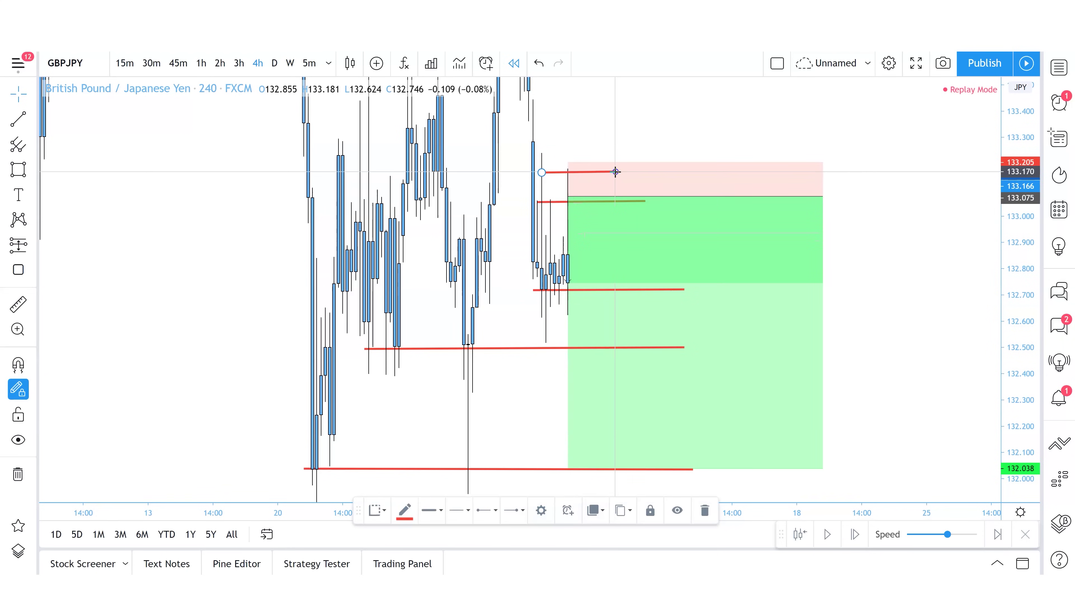
left_click(542, 173)
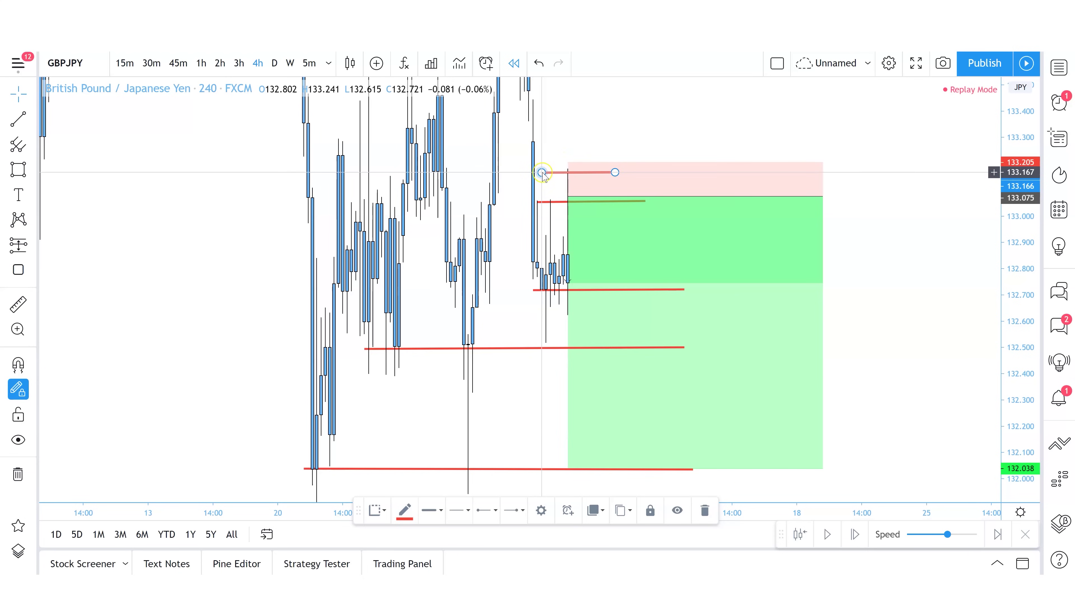
Step: Adjust the lower resistance line near the entry to run from about 133.051 to about 133.047
left_click(559, 202)
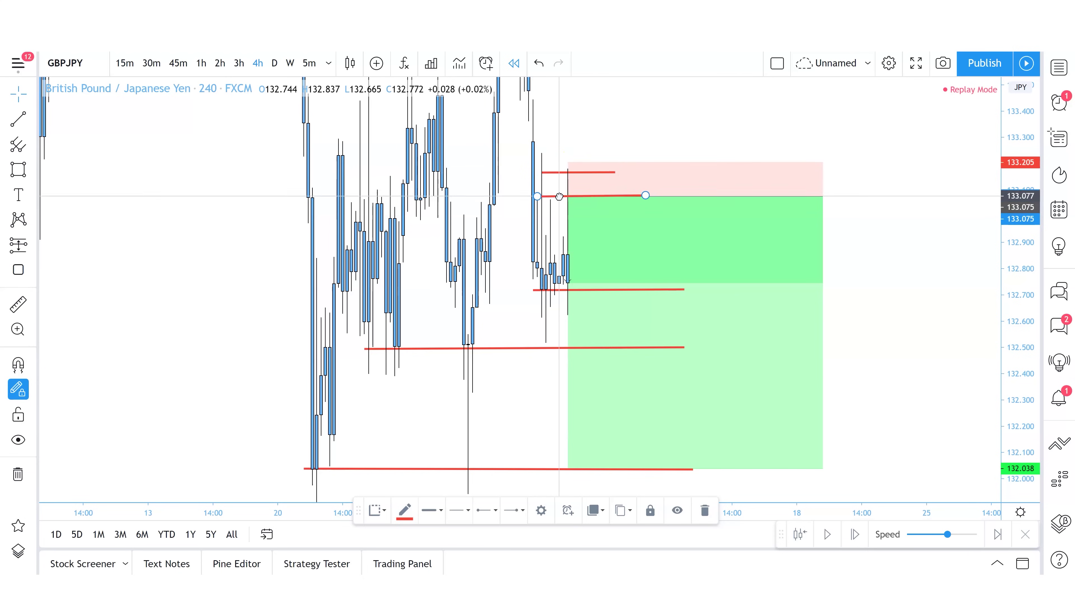
left_click(563, 207)
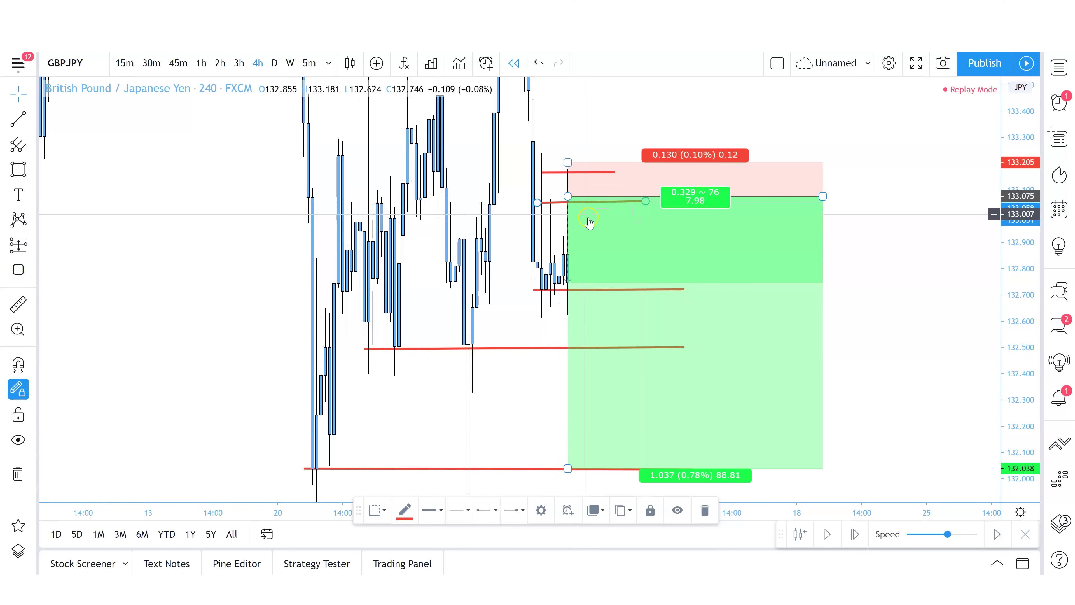
left_click(576, 205)
left_click(643, 201)
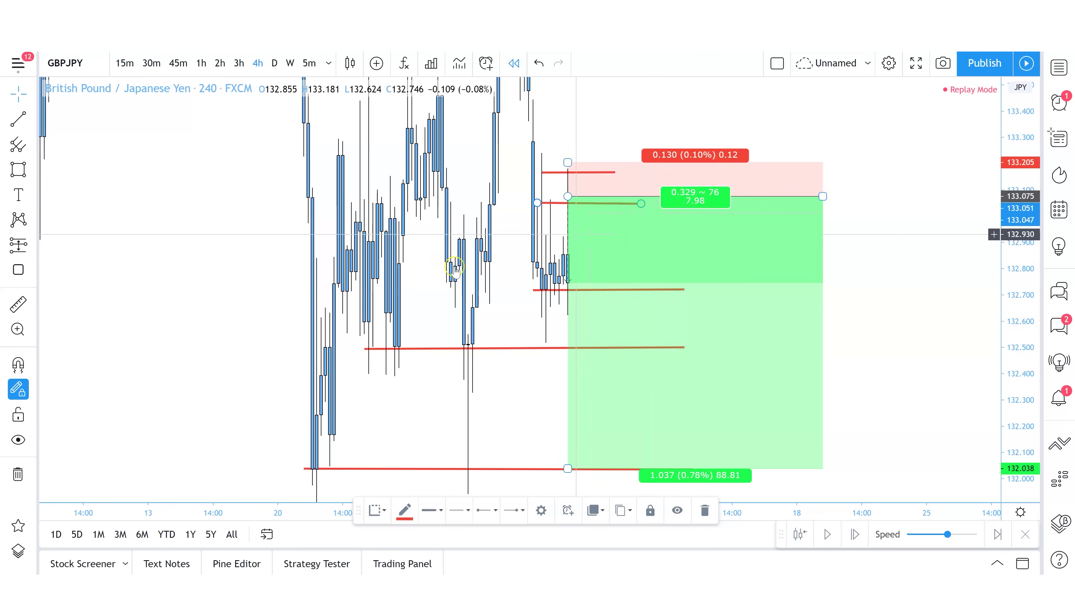
Step: Return to the 5-minute chart and move the short position's start to the 09:10 candle with entry at about 133.071
left_click(247, 144)
left_click(309, 62)
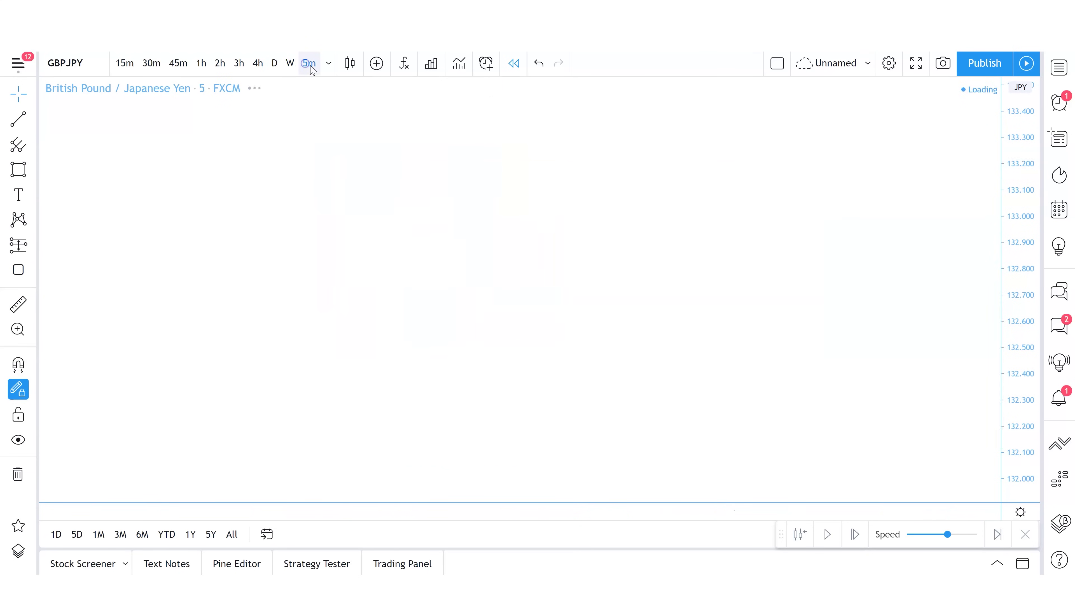
left_click(673, 252)
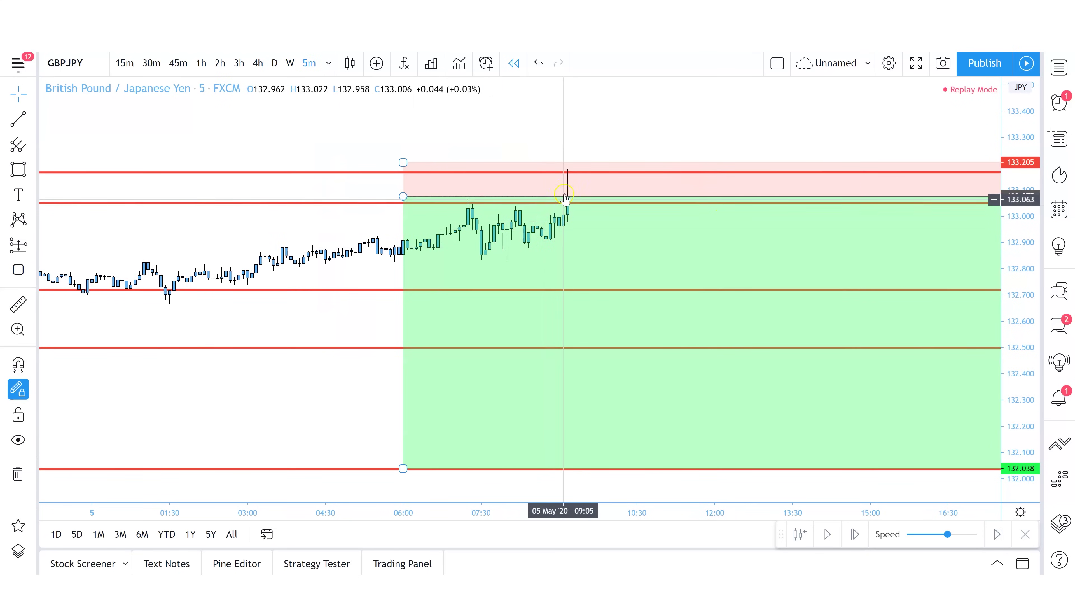
left_click(572, 171)
left_click_drag(403, 196, 568, 197)
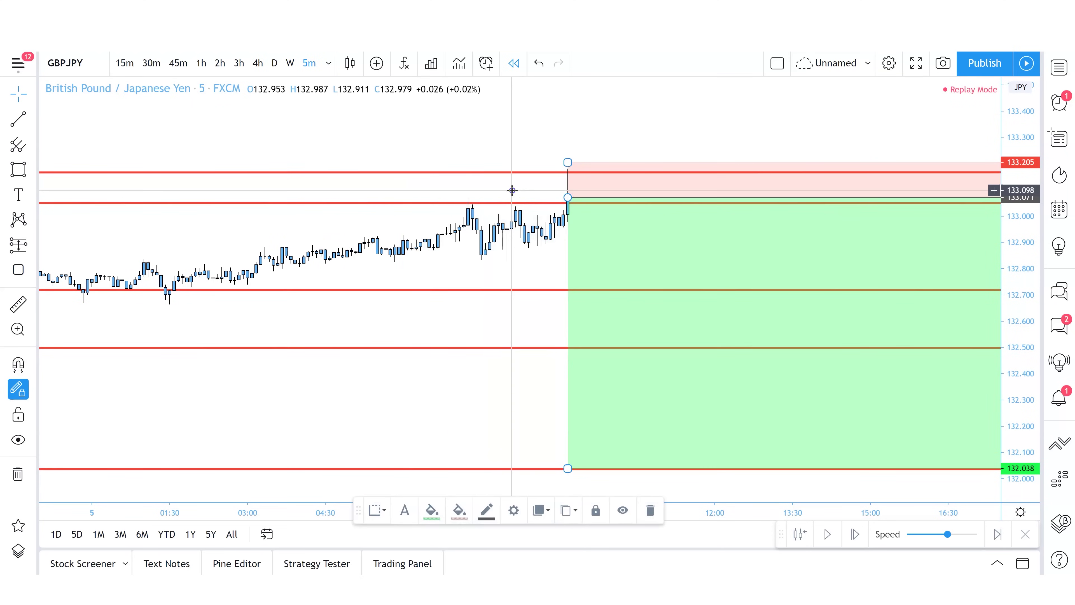
Step: Check the short position's entry and stop on the 5-minute chart, and switch to the 4-hour chart with the position in view
left_click(571, 165)
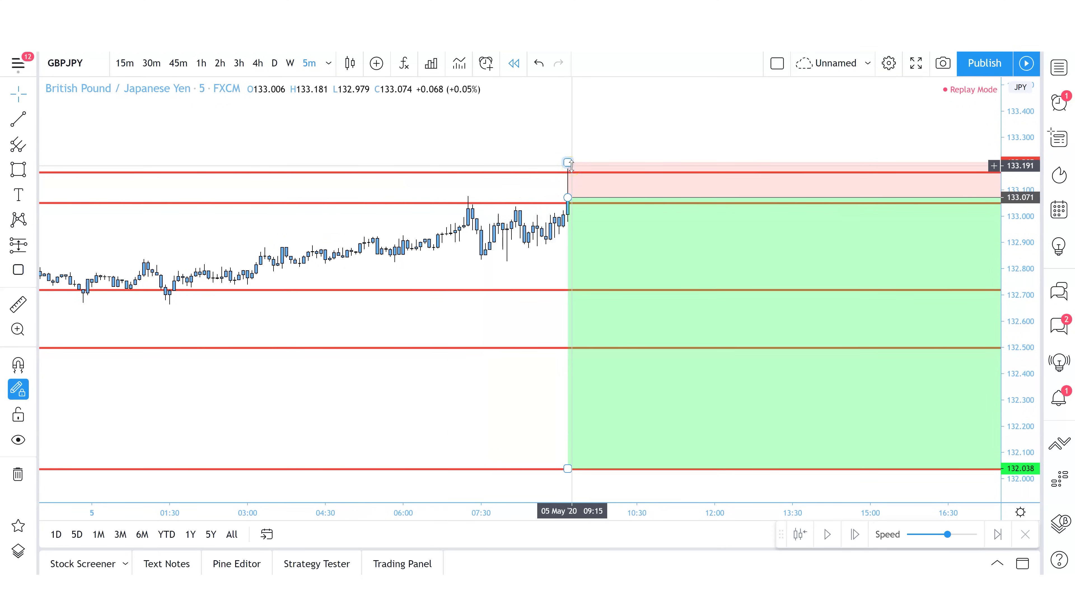
left_click(568, 197)
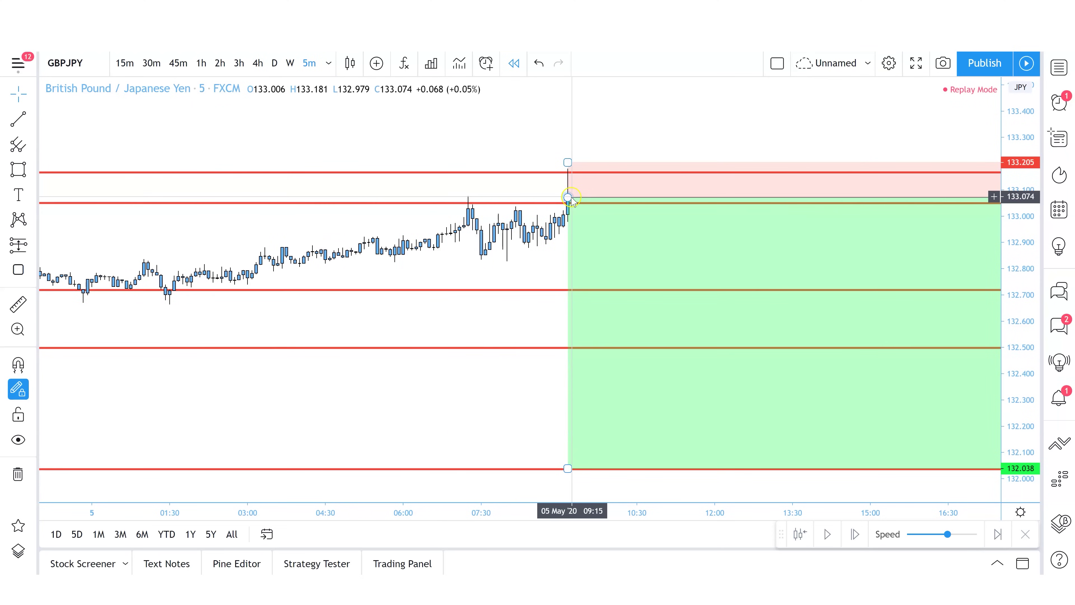
left_click(314, 58)
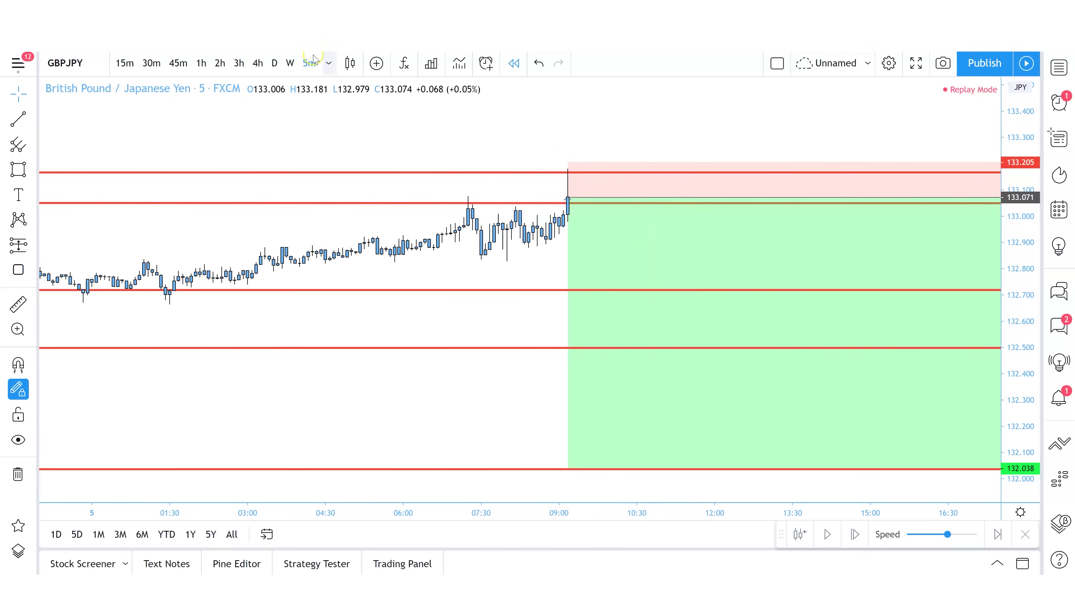
left_click(257, 63)
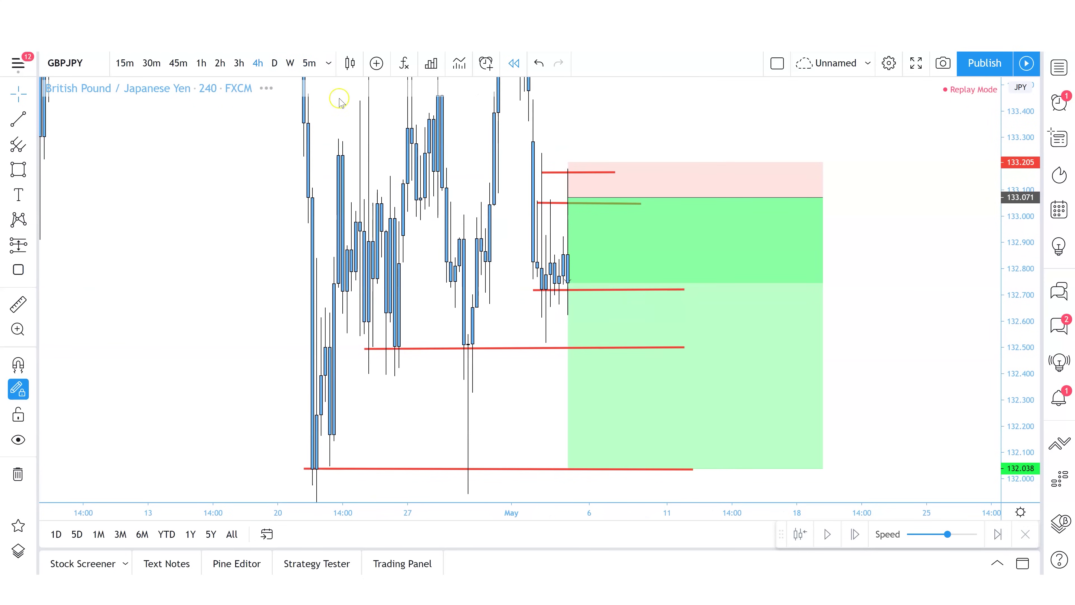
left_click_drag(1018, 271, 1019, 294)
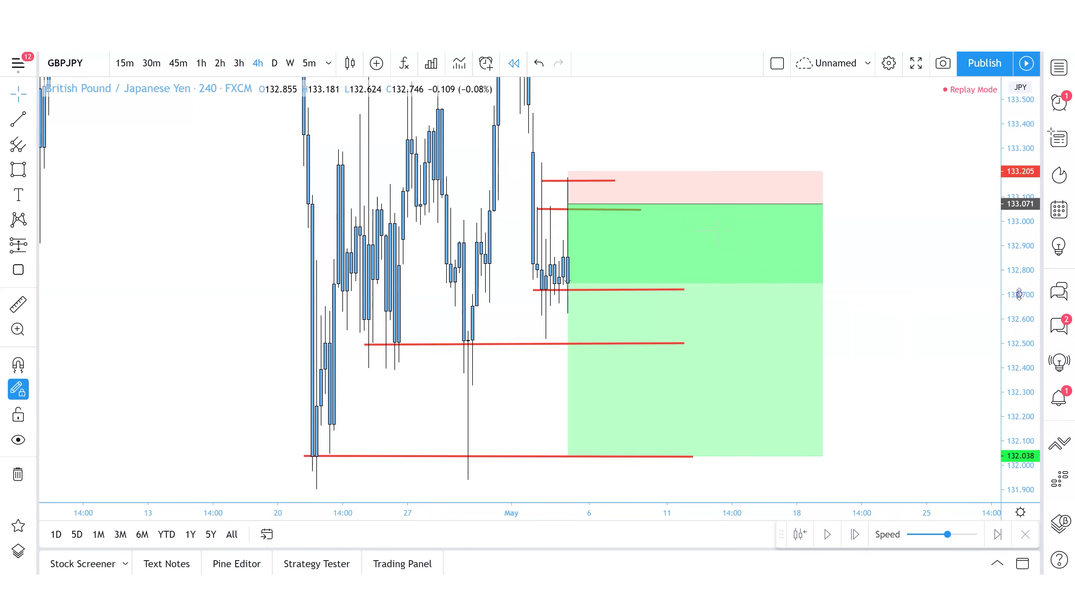
left_click(566, 196)
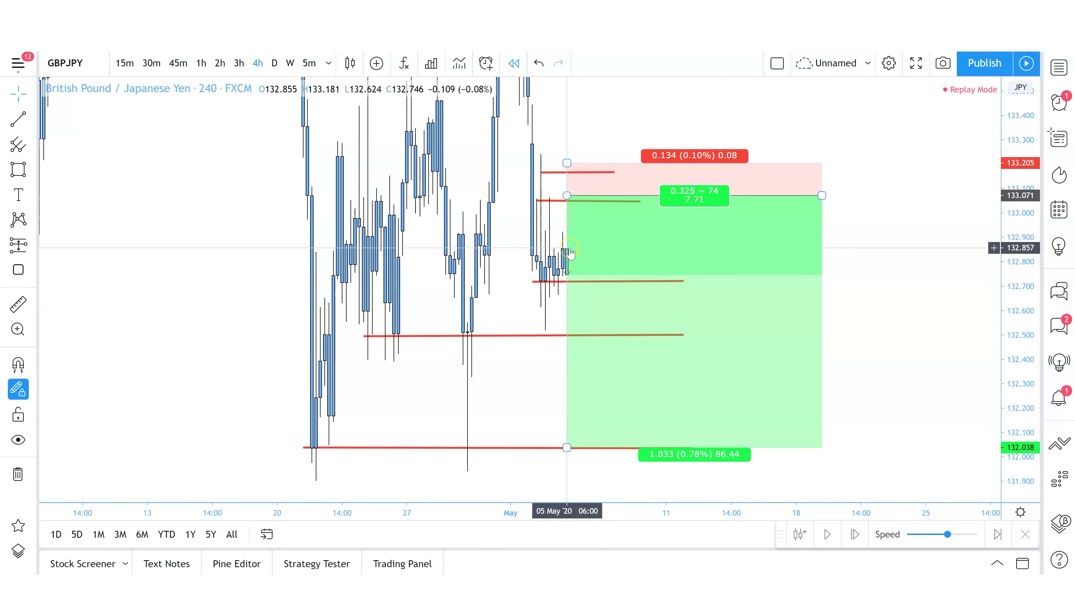
Step: Level the lower resistance line near the short entry by lowering its far end slightly from about 133.055
scroll(878, 288, "up", 1)
left_click_drag(902, 288, 935, 279)
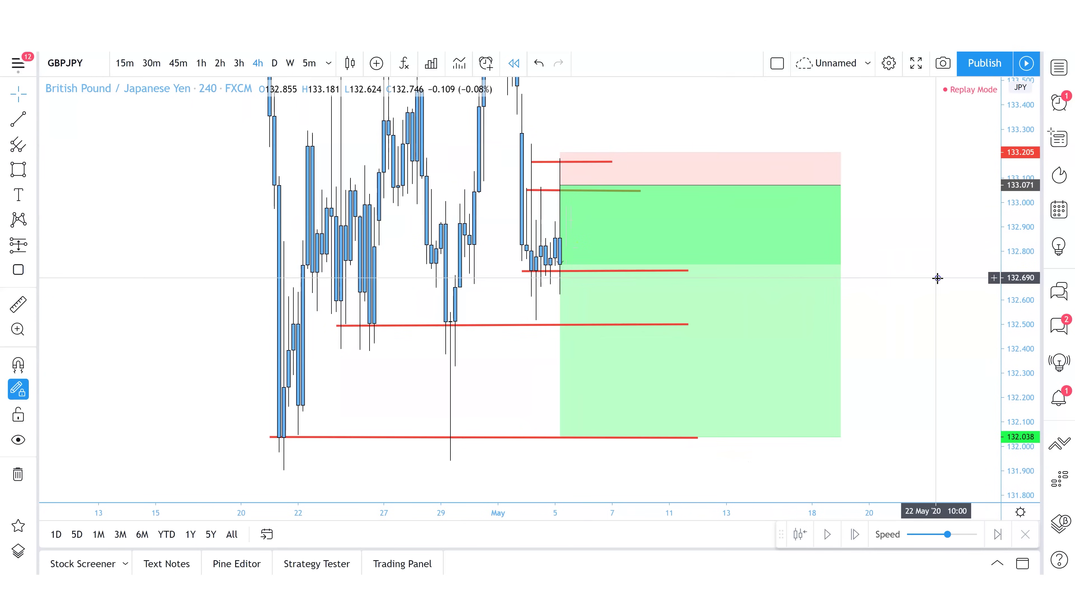
left_click(638, 188)
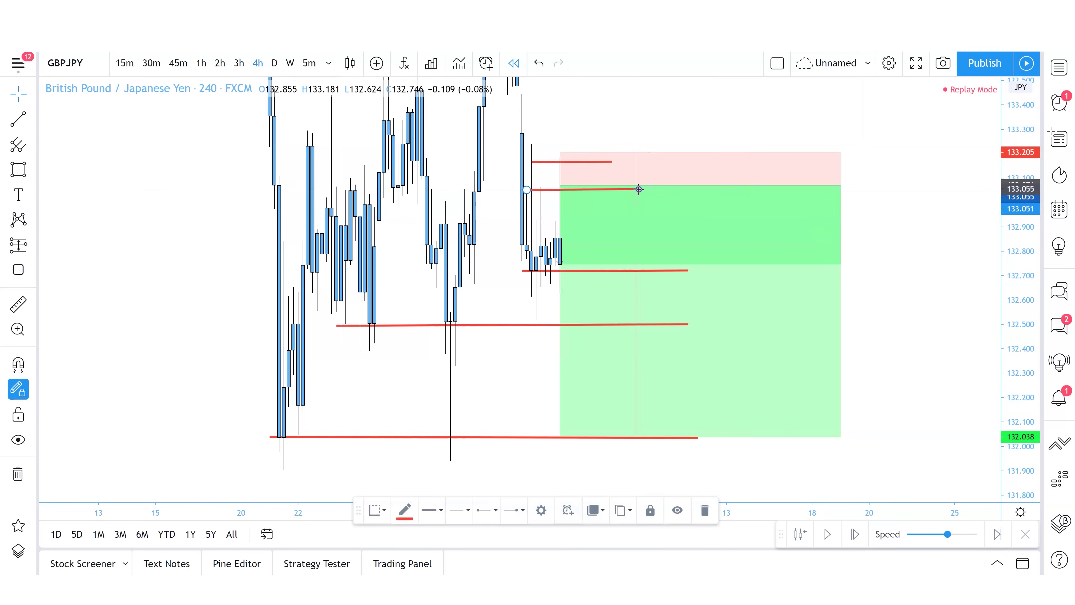
left_click_drag(635, 188, 635, 190)
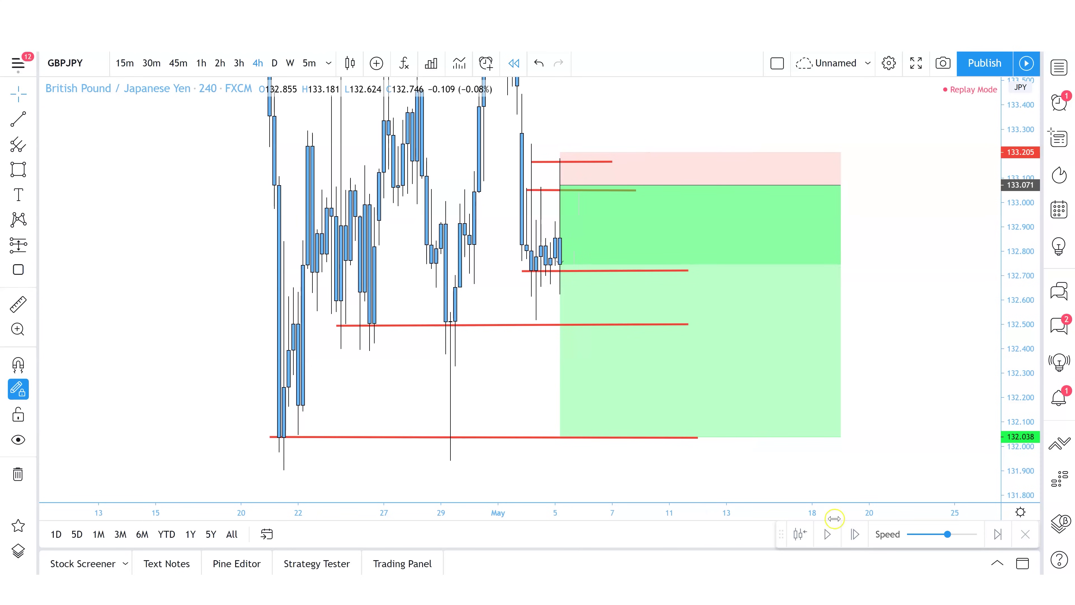
Step: Advance the 4-hour replay candle by candle until price reaches the support line near 132.500
left_click(853, 534)
left_click(853, 535)
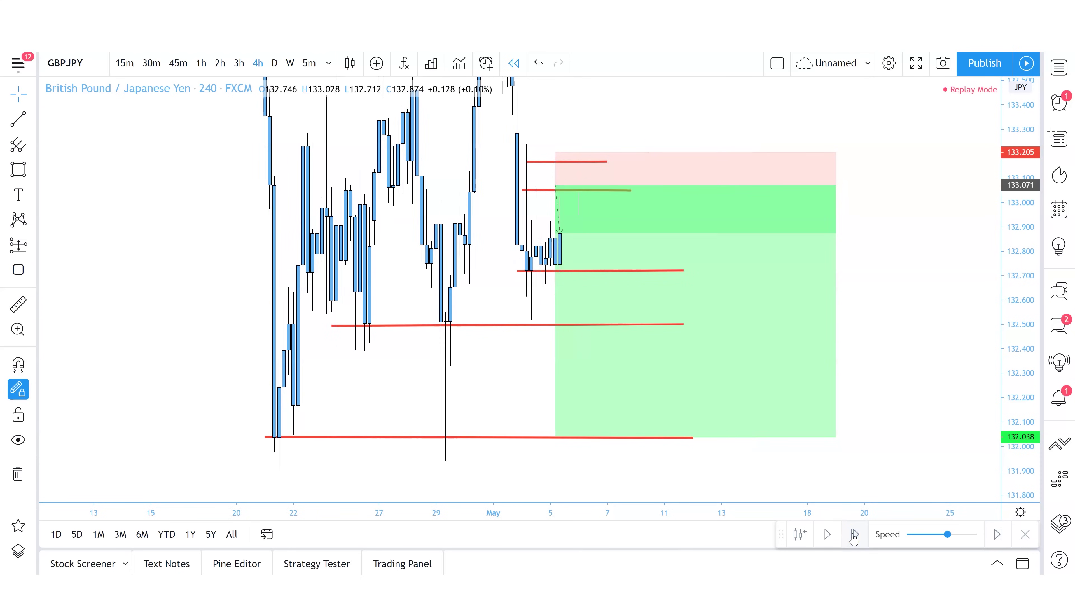
left_click(854, 535)
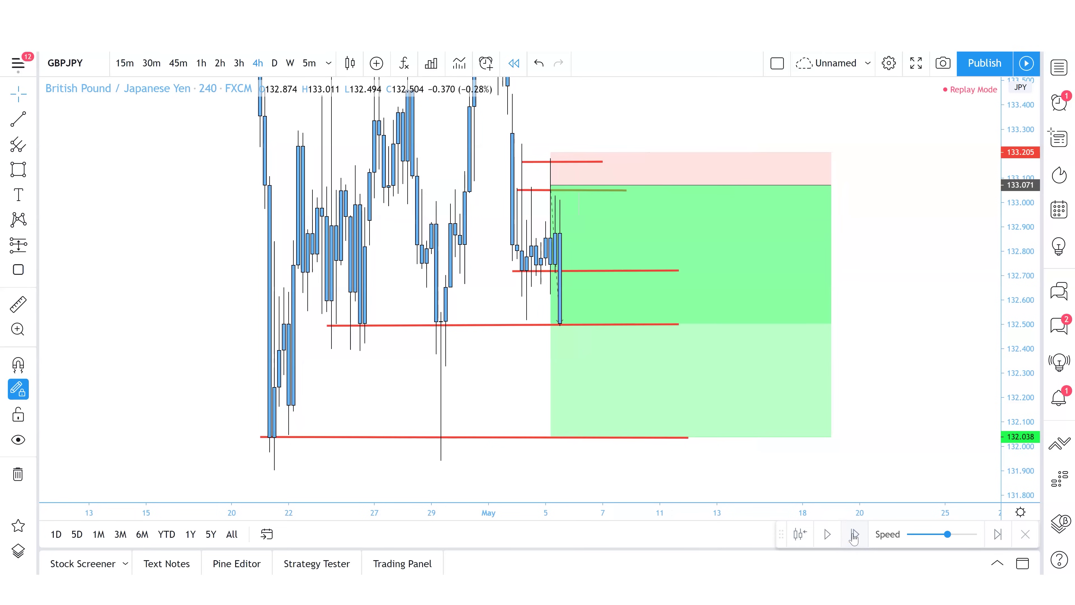
left_click(346, 326)
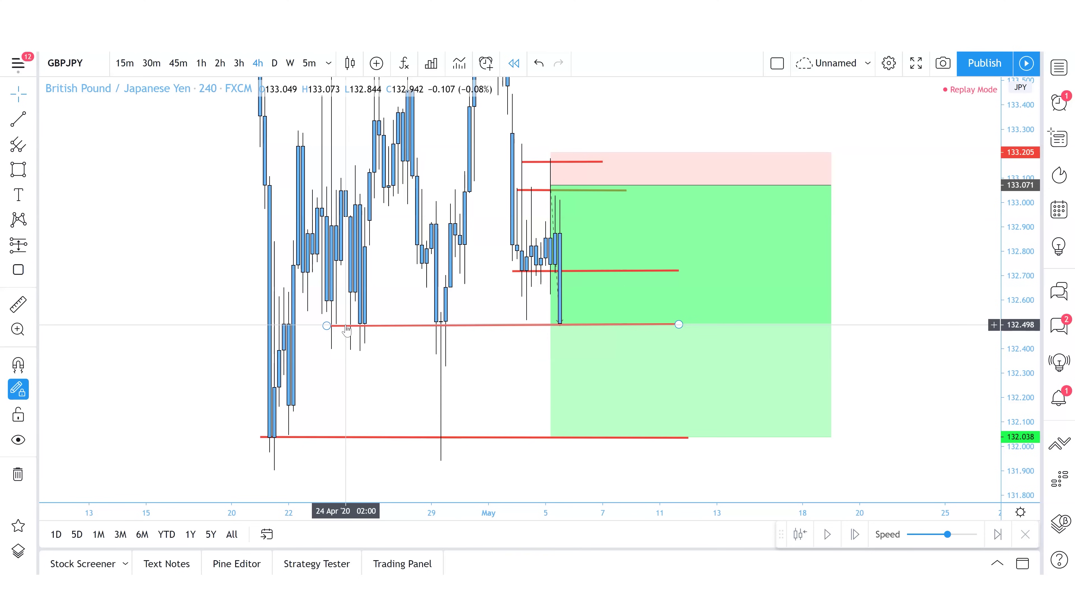
left_click(872, 543)
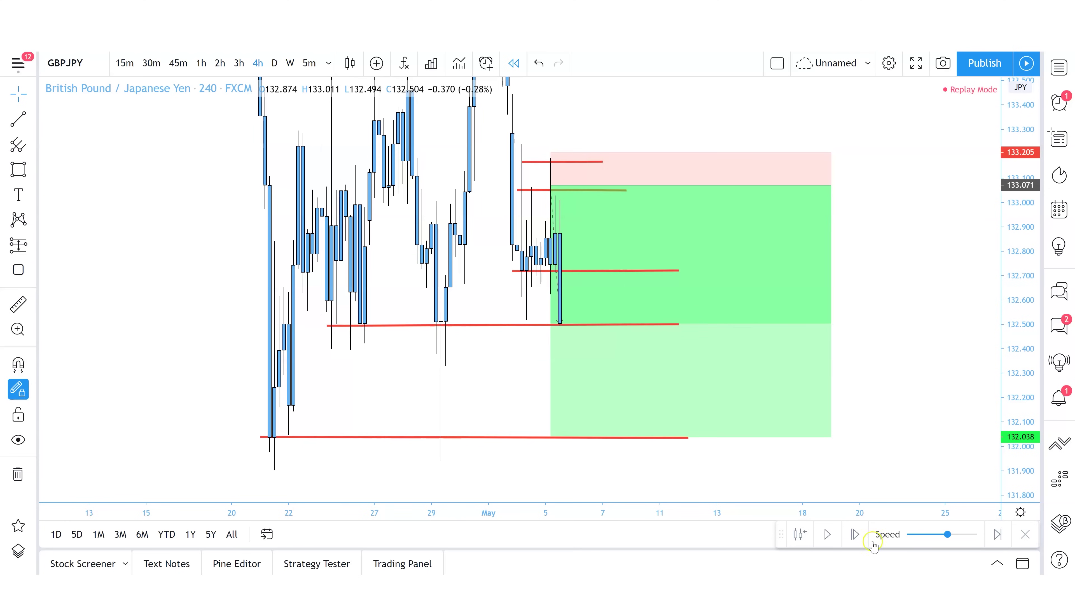
Step: Continue stepping the 4-hour replay forward until price breaks below the short position's 132.038 target
left_click(854, 534)
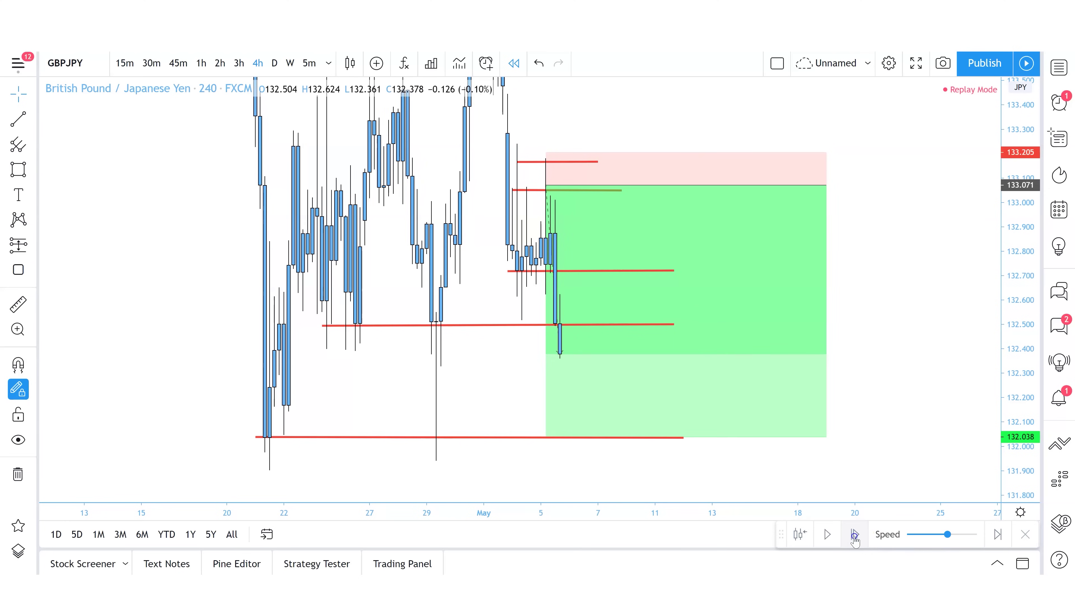
left_click(854, 534)
left_click(854, 535)
left_click(854, 535)
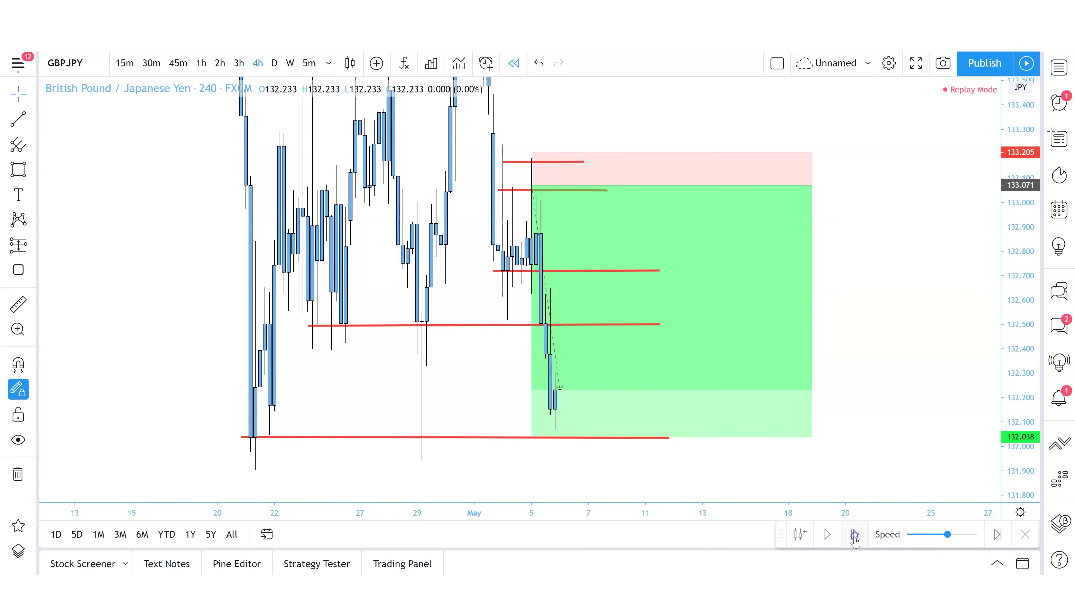
left_click(854, 535)
scroll(892, 340, "down", 1)
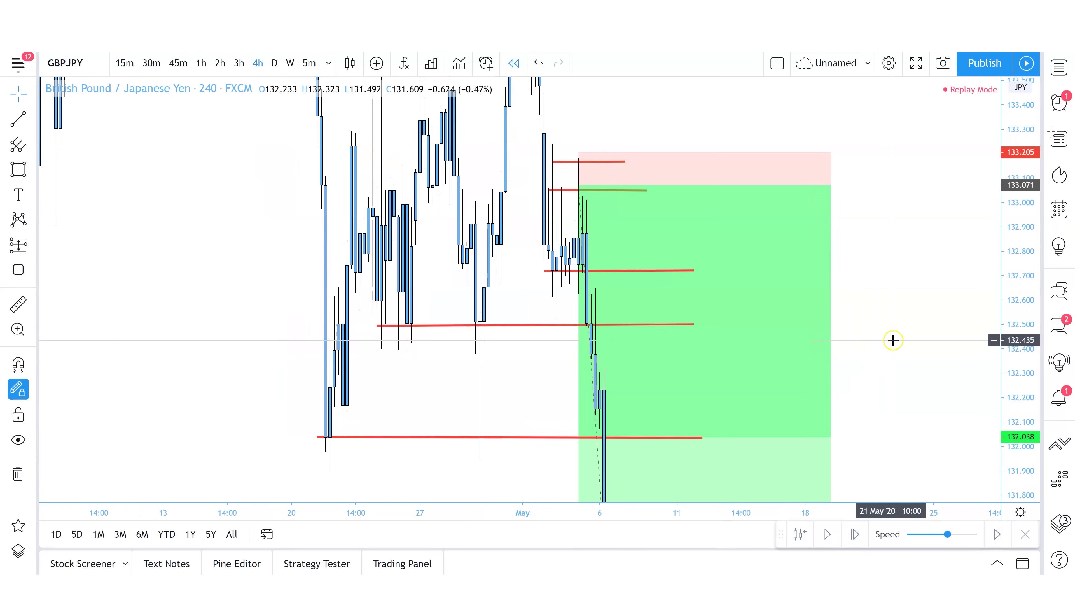
left_click_drag(893, 340, 917, 344)
Step: Review the short position's entry, stop and target against the resistance lines and the candles that triggered the trade
left_click(767, 184)
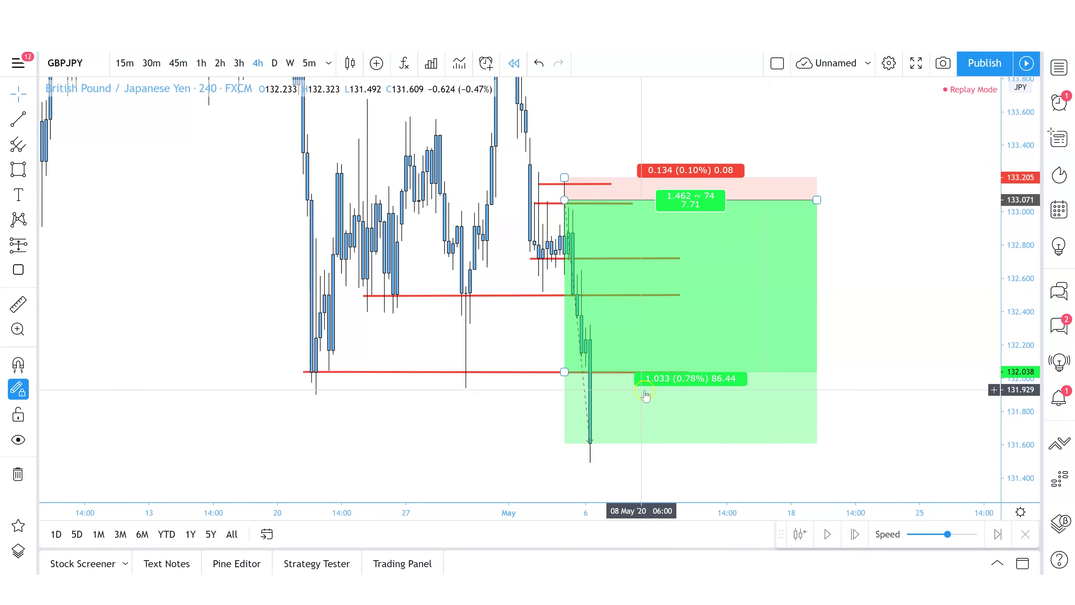
left_click(566, 372)
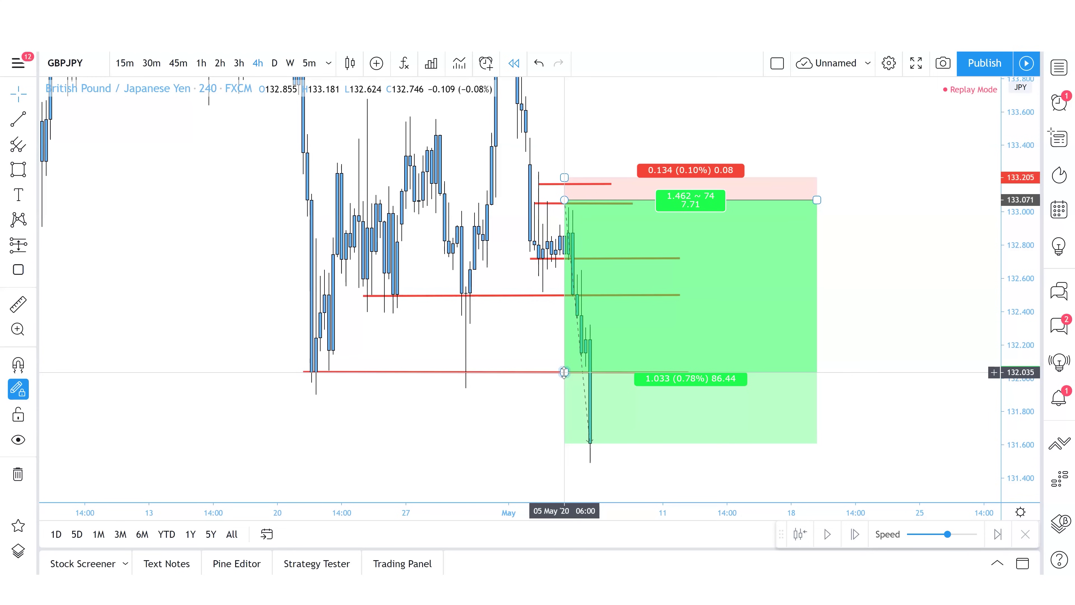
left_click(571, 234)
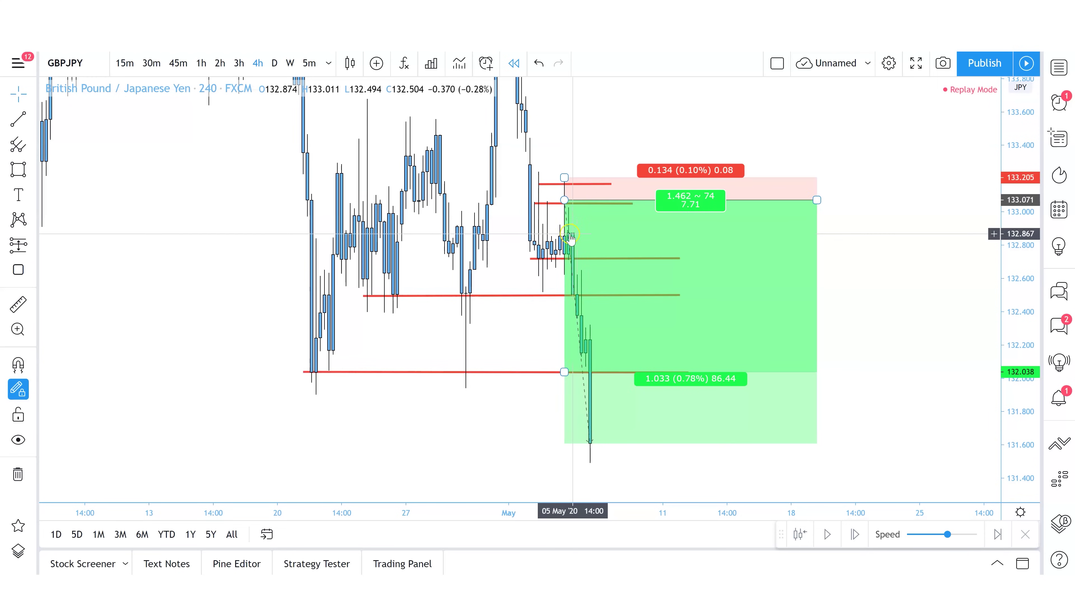
left_click(549, 205)
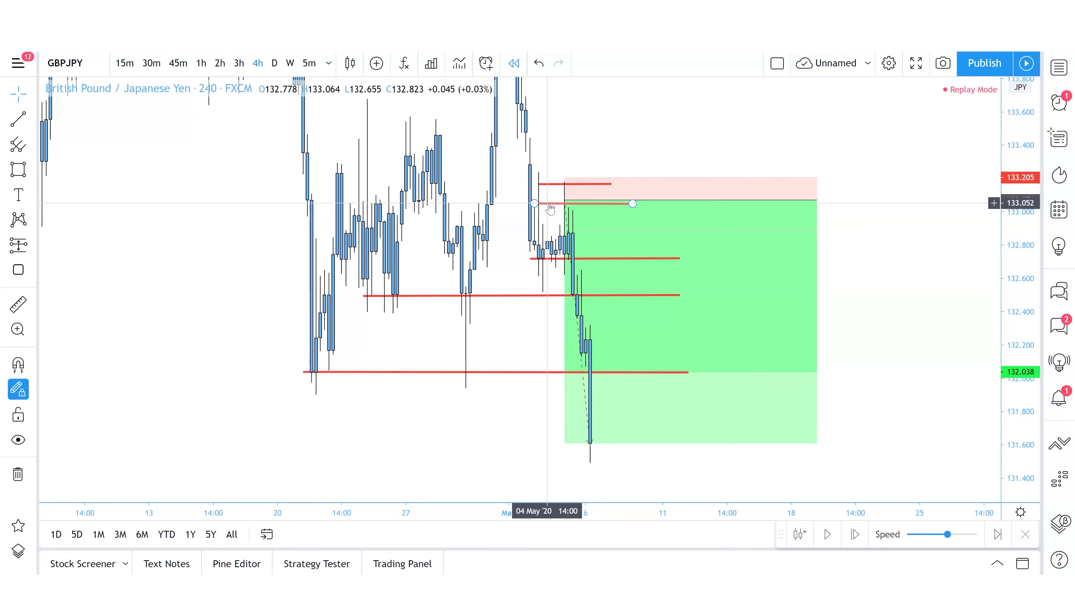
left_click(561, 184)
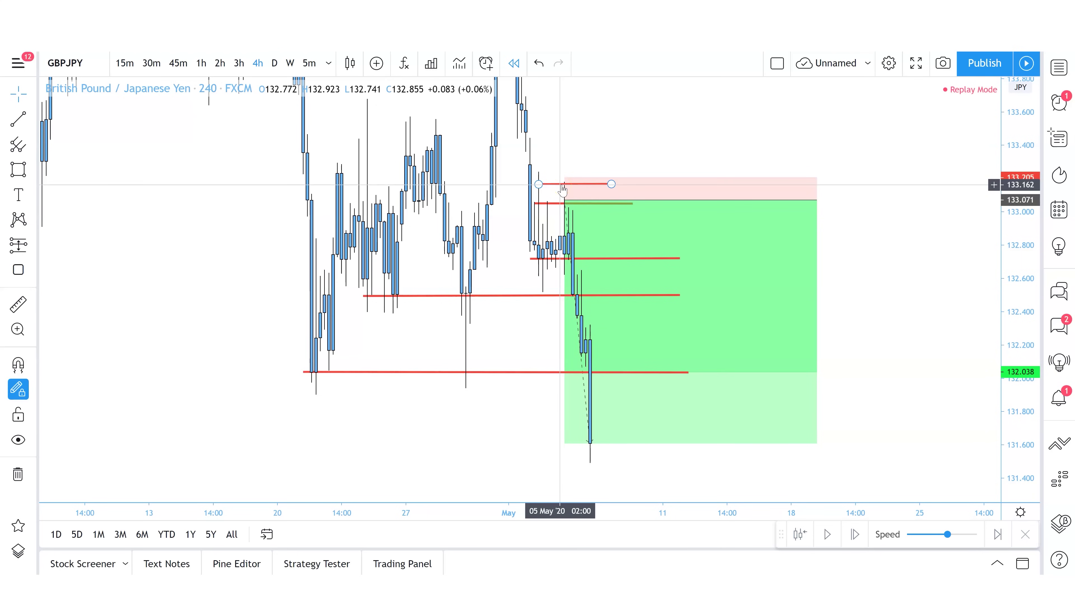
left_click(568, 179)
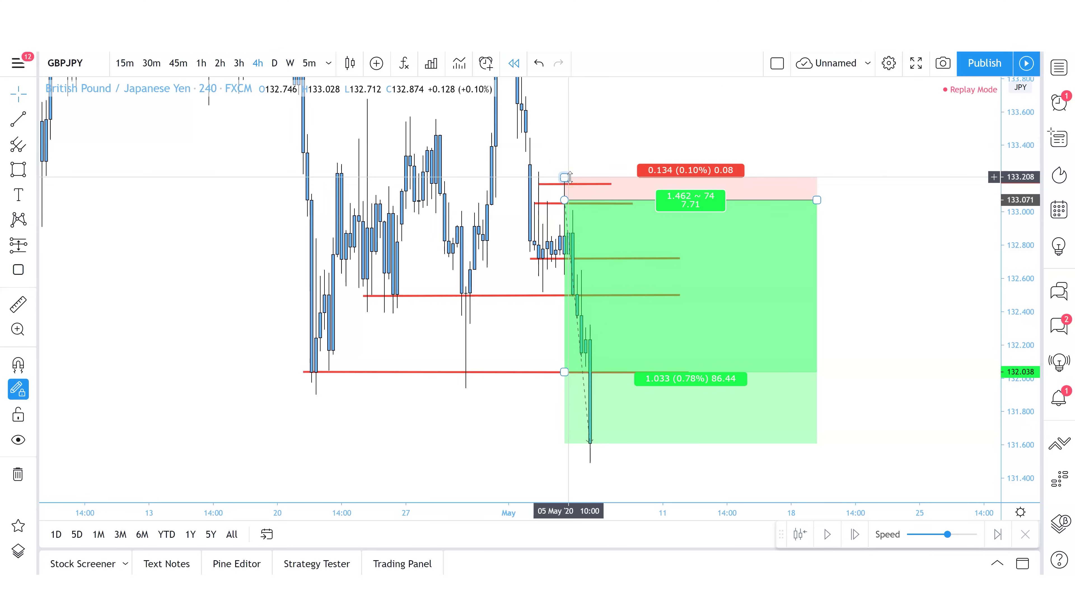
left_click(540, 185)
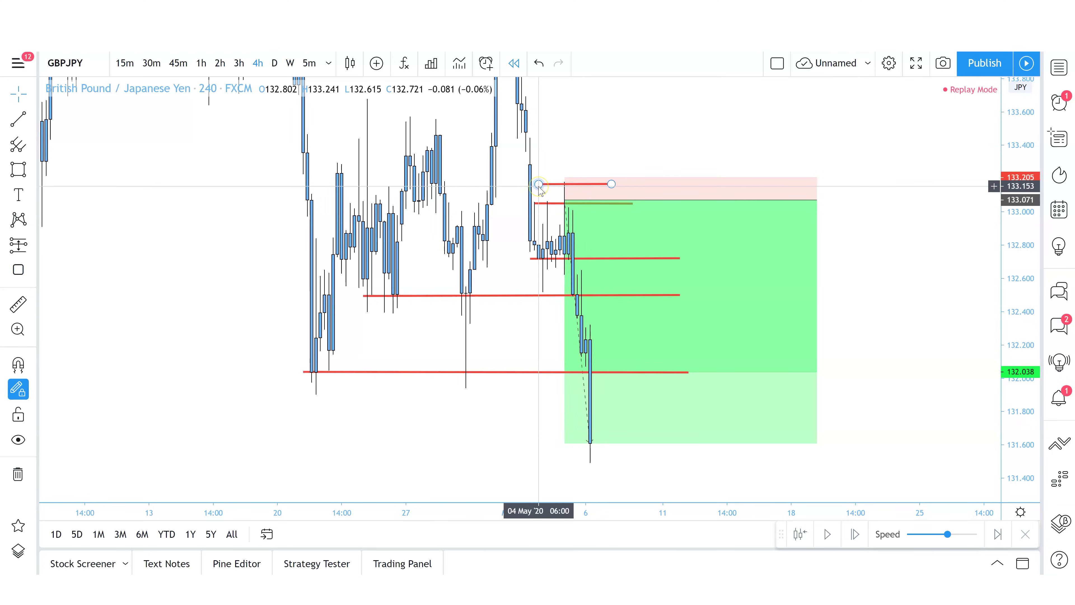
Step: Widen the short position's stop to 133.271 and extend its target down to 131.593
left_click(564, 177)
left_click_drag(563, 177, 564, 166)
left_click(571, 144)
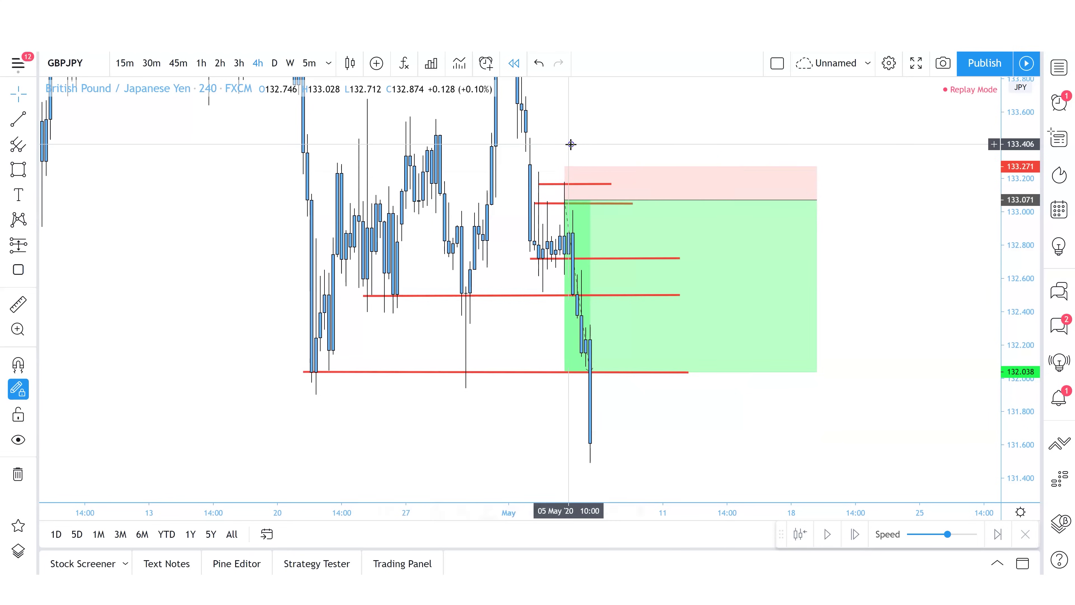
left_click(837, 279)
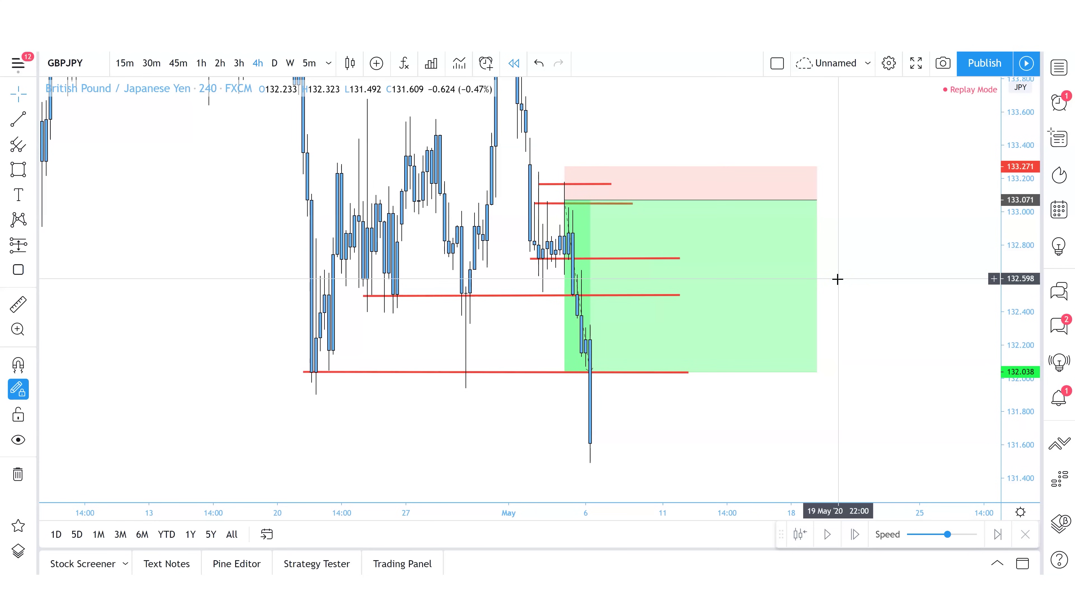
left_click_drag(564, 371, 564, 445)
left_click(669, 454)
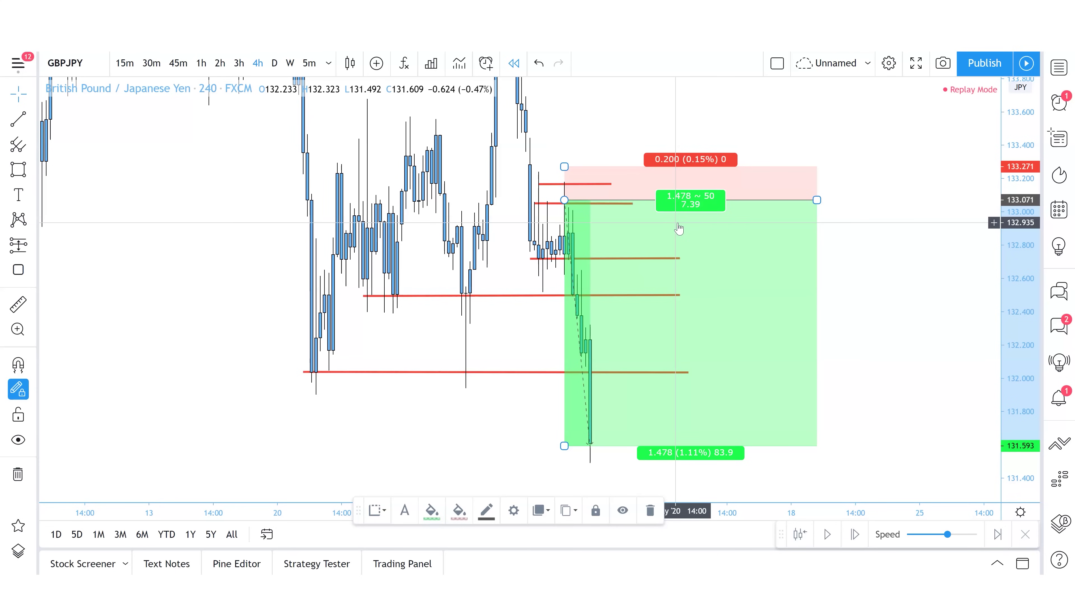
left_click(874, 302)
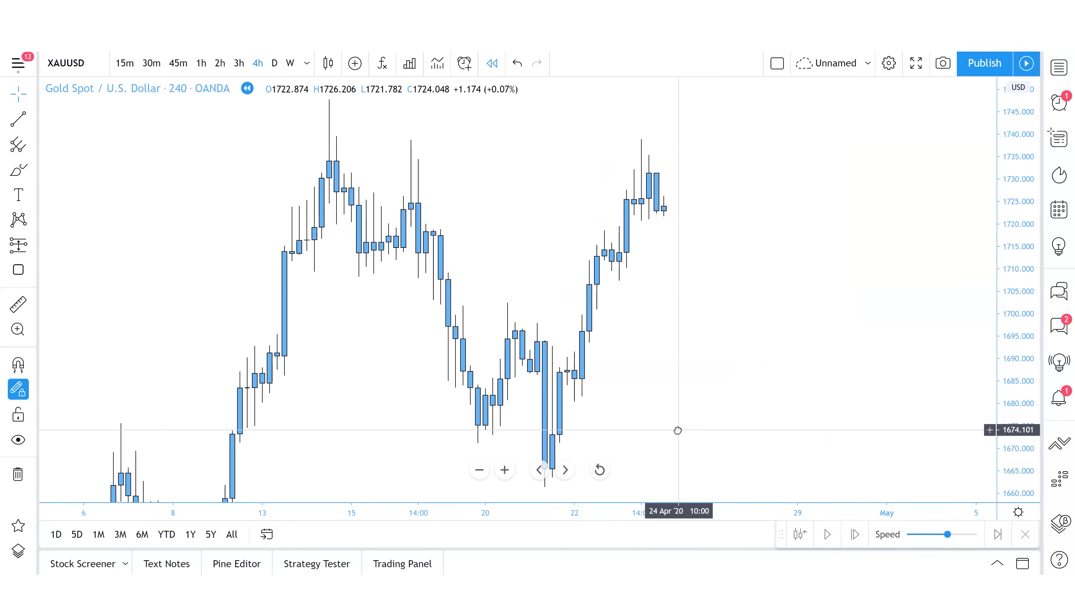
Step: On the XAUUSD 4-hour chart, draw a near-horizontal resistance line across the mid- and late-April highs at about 1739
left_click_drag(676, 430, 669, 429)
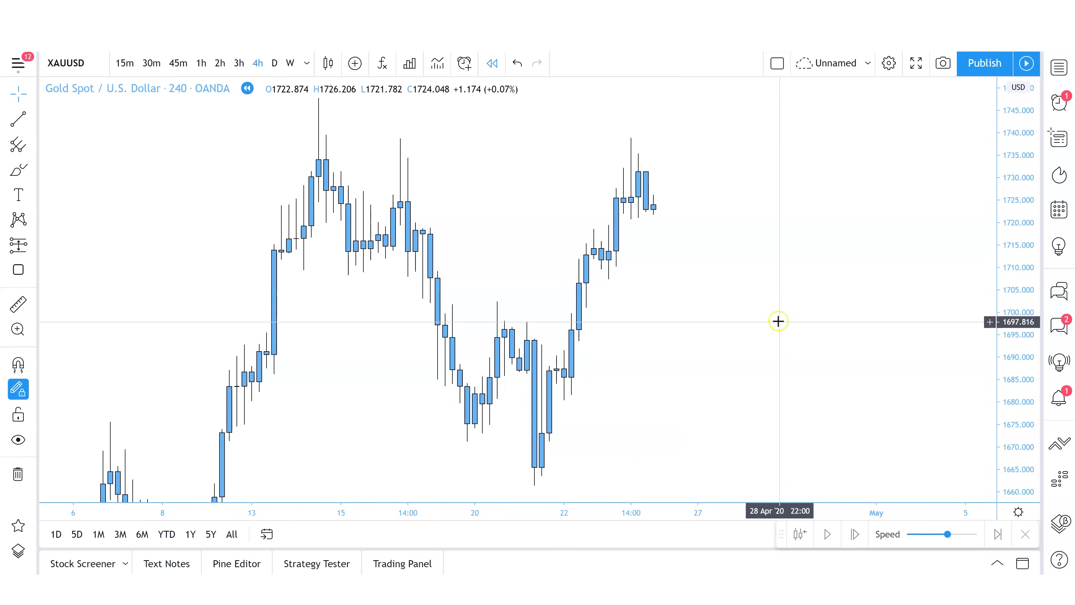
left_click(656, 180)
left_click(18, 119)
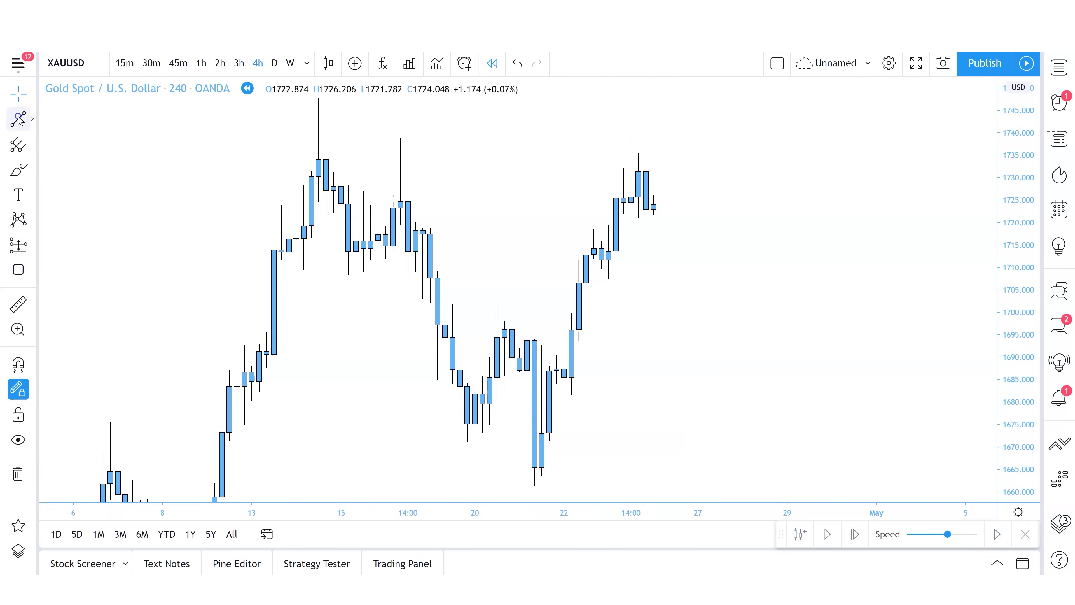
left_click(312, 135)
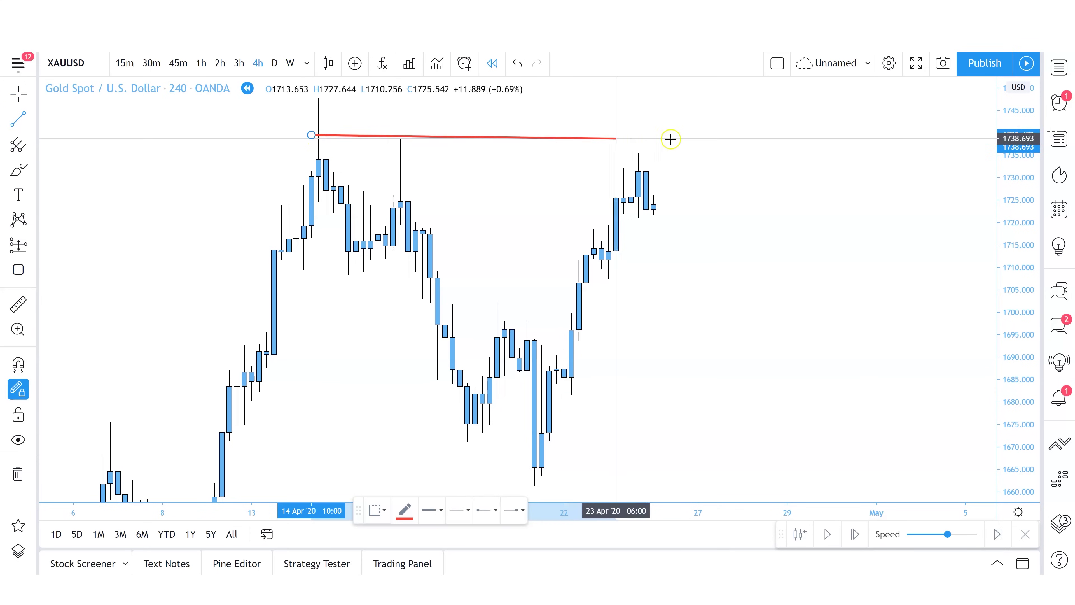
left_click(699, 136)
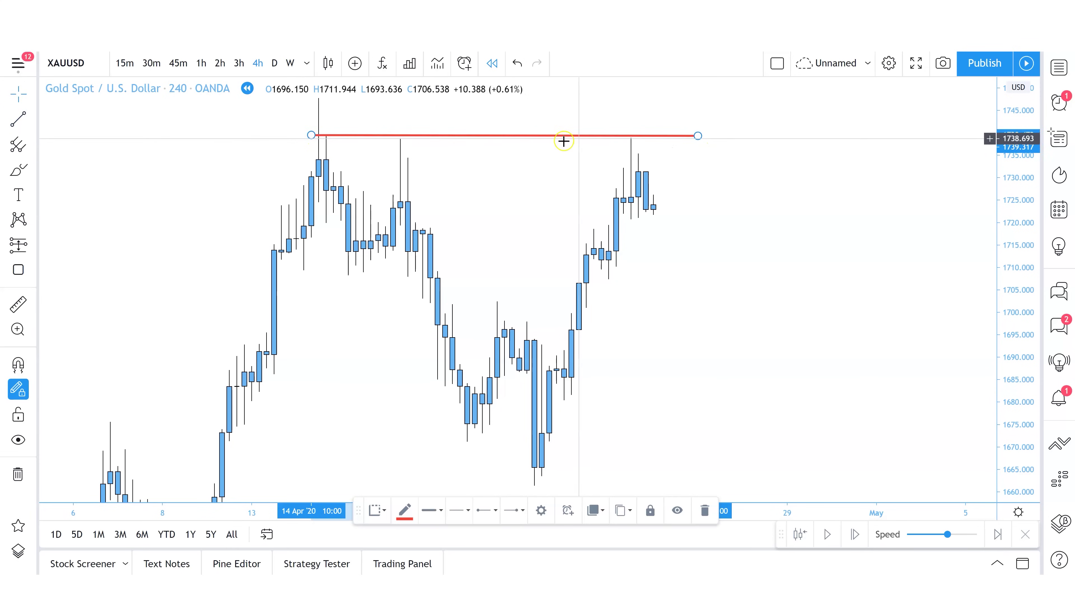
Step: Move the resistance line down to about 1738.5 so it touches the wick tops of the April highs
left_click_drag(559, 136, 567, 140)
left_click_drag(714, 139, 712, 139)
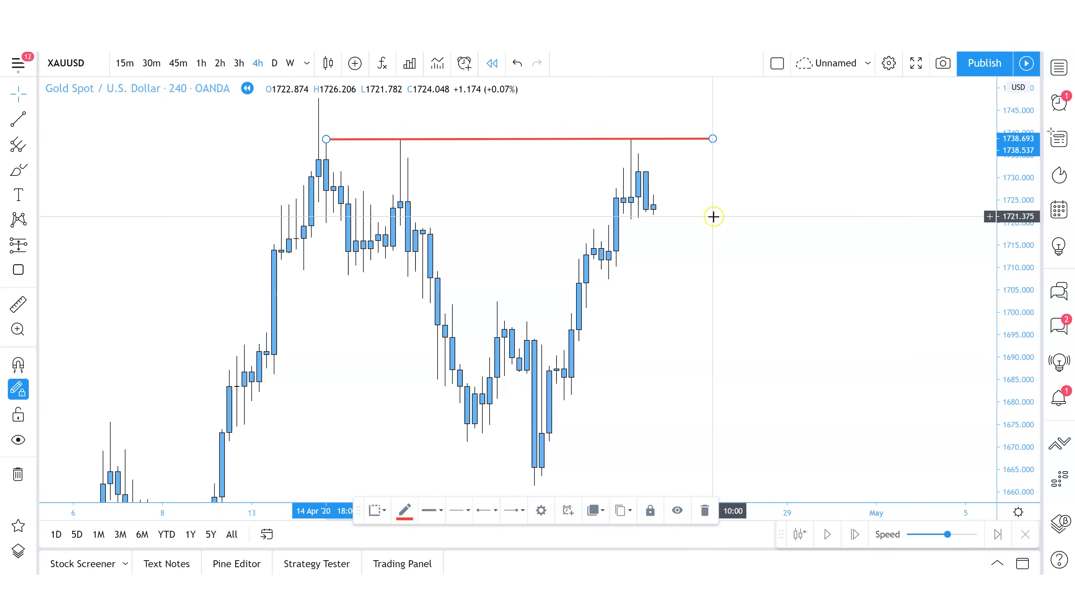
left_click_drag(467, 141, 462, 145)
left_click(685, 286)
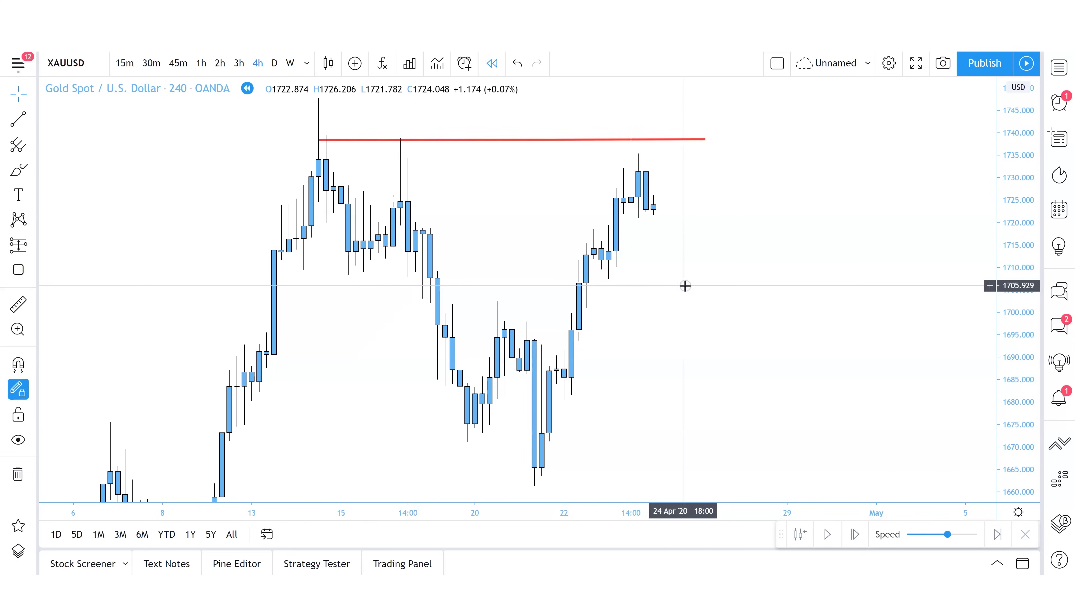
left_click(673, 168)
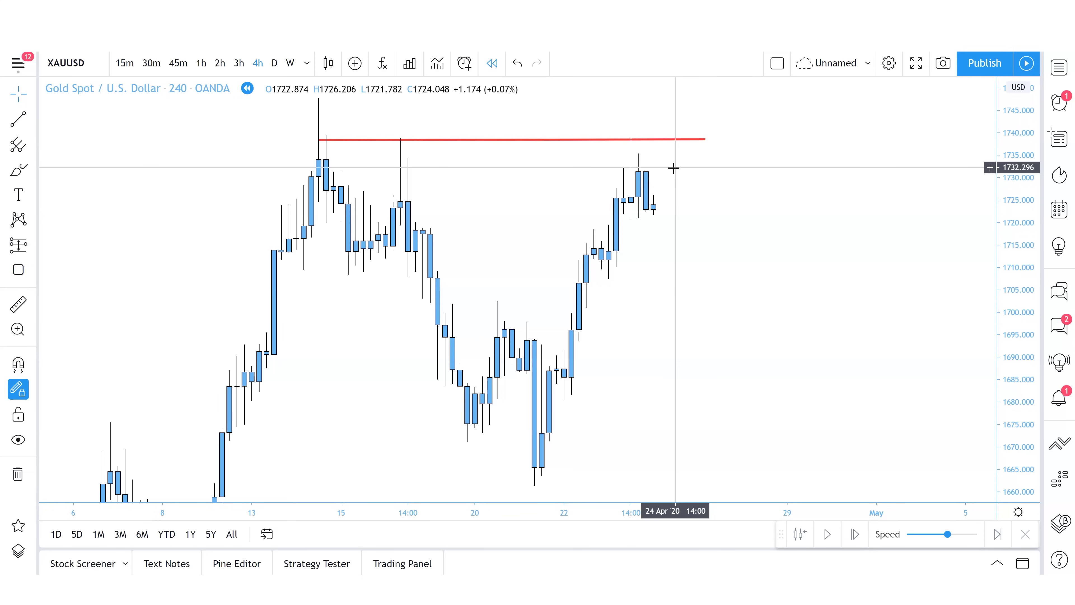
left_click(487, 154)
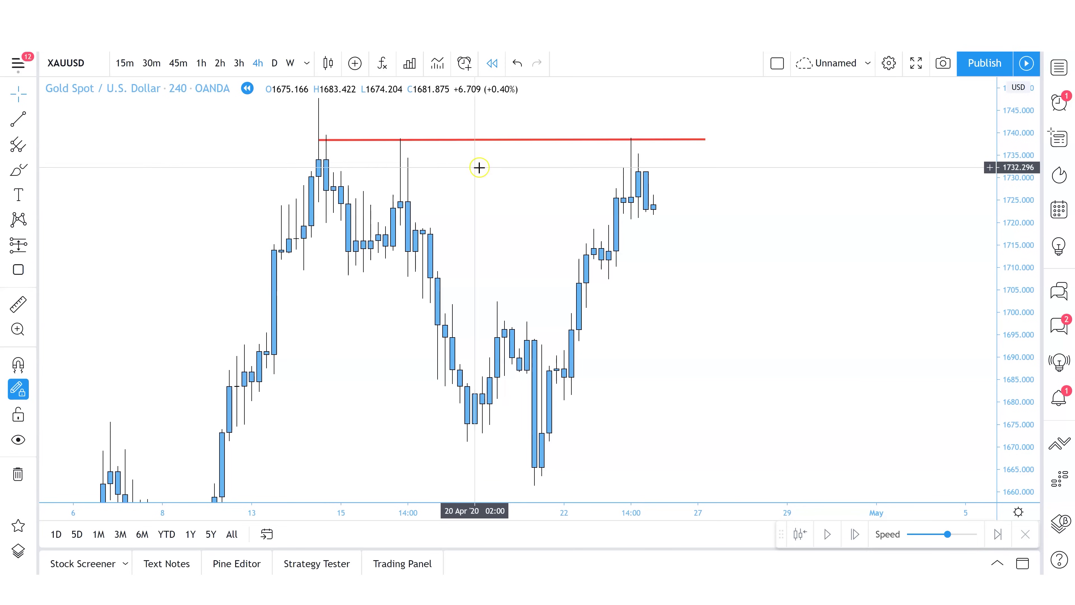
Step: Try the red resistance line lower on the candle bodies at about 1734, and return it to the wick tops at about 1738
left_click(482, 140)
left_click_drag(481, 140, 480, 158)
left_click(480, 176)
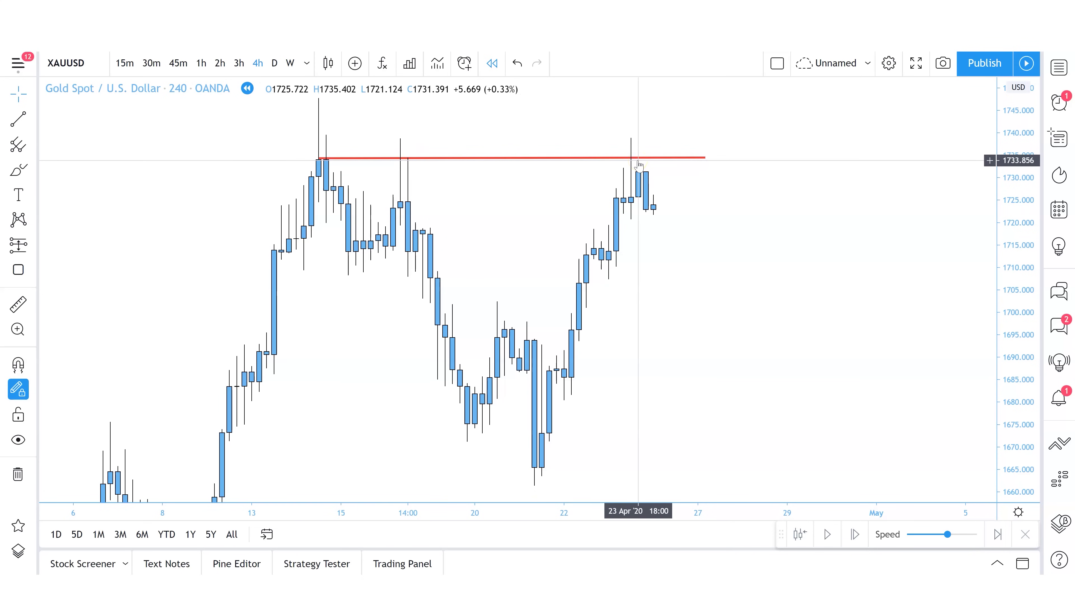
left_click_drag(521, 161, 521, 138)
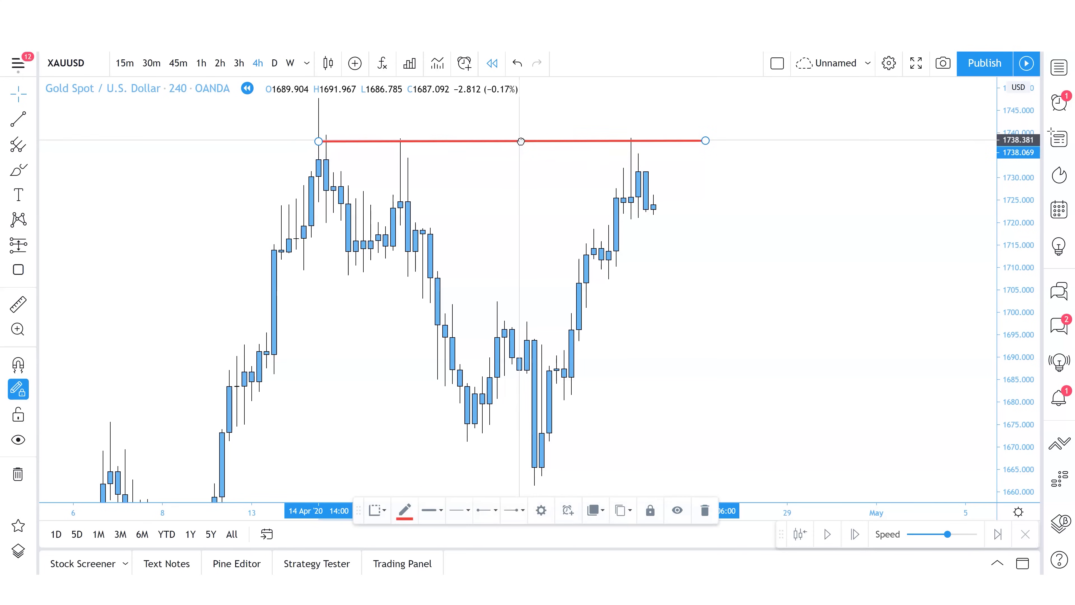
left_click(305, 140)
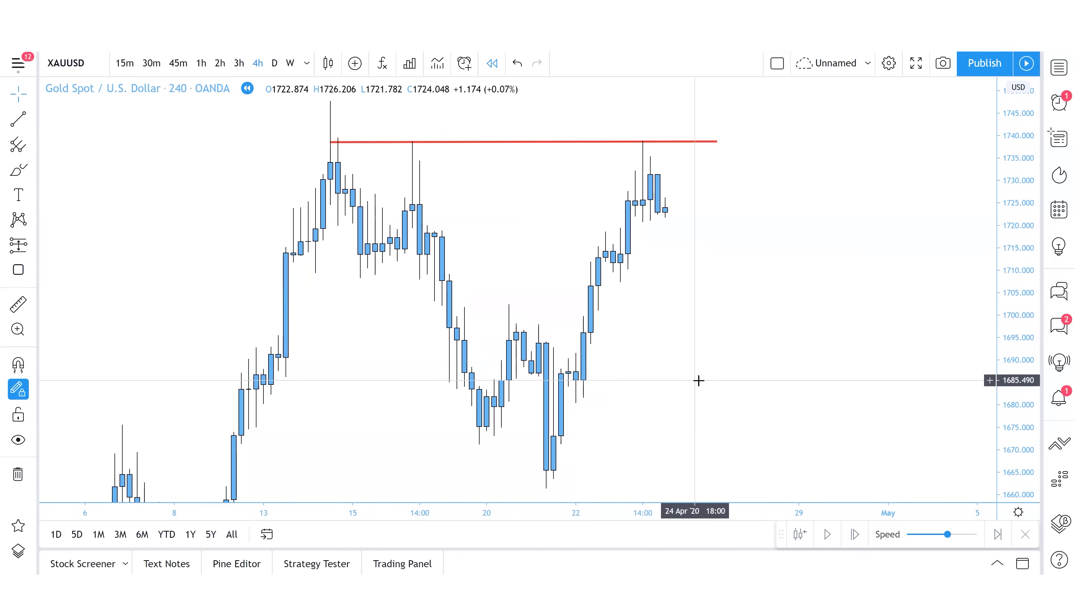
Step: Draw a second near-horizontal resistance line at about 1734.4 along the candle-body highs, from 14 April to 27 April
left_click(12, 124)
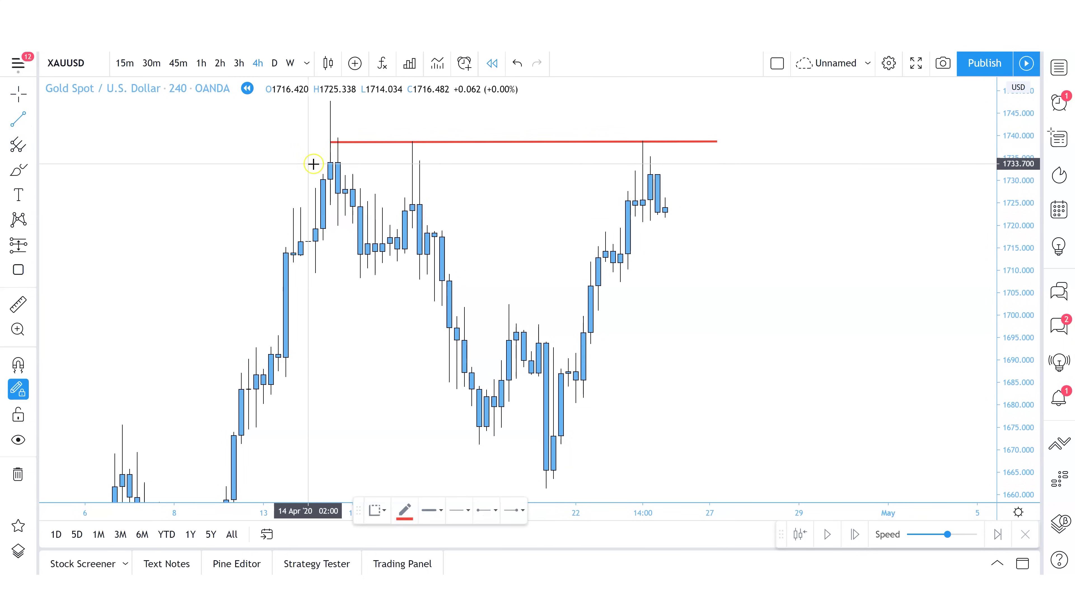
left_click(323, 160)
left_click_drag(659, 160, 716, 161)
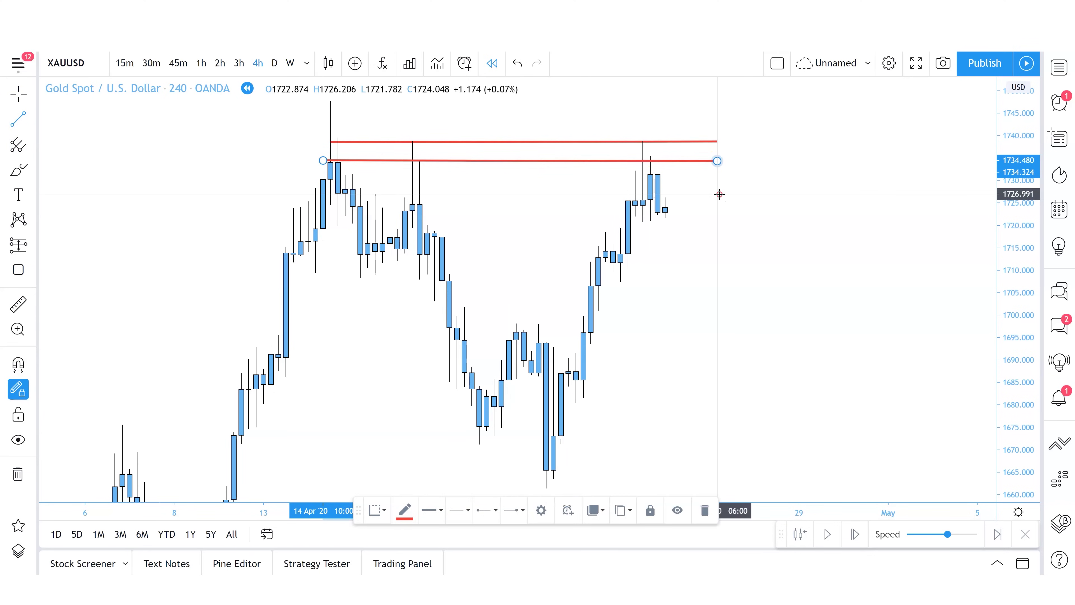
left_click(719, 193)
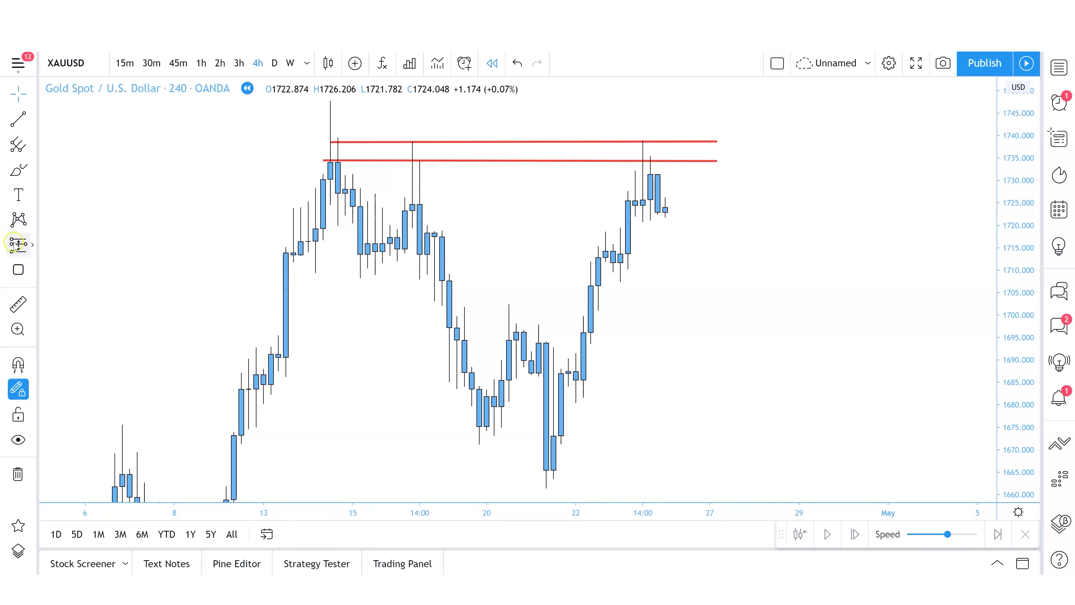
Step: Place a short position just after the latest candle with its entry at 1734.012 on the lower resistance line, and narrow its width
left_click(25, 247)
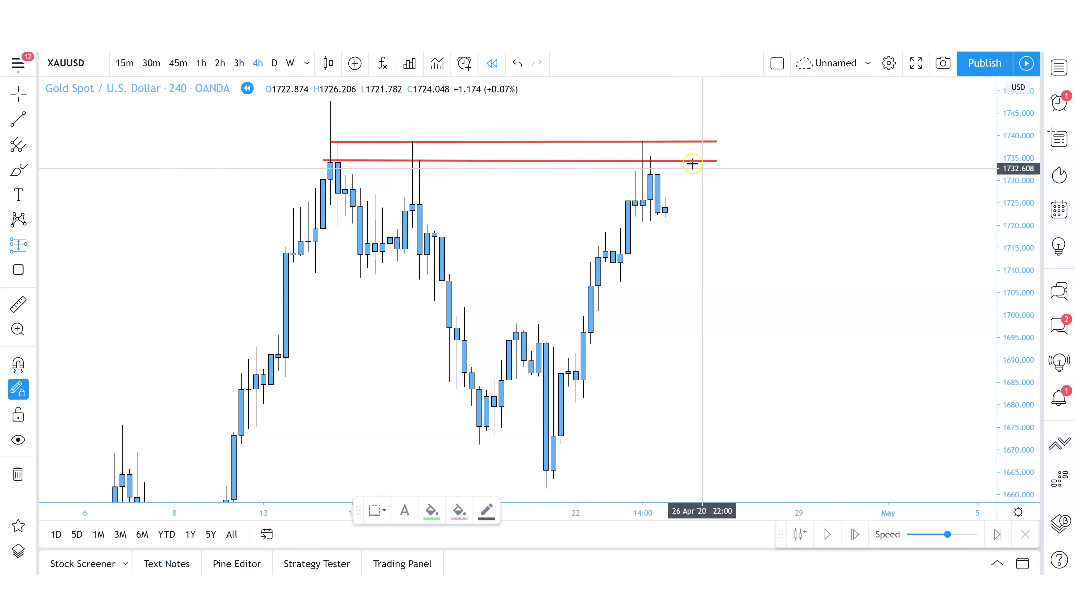
left_click(396, 160)
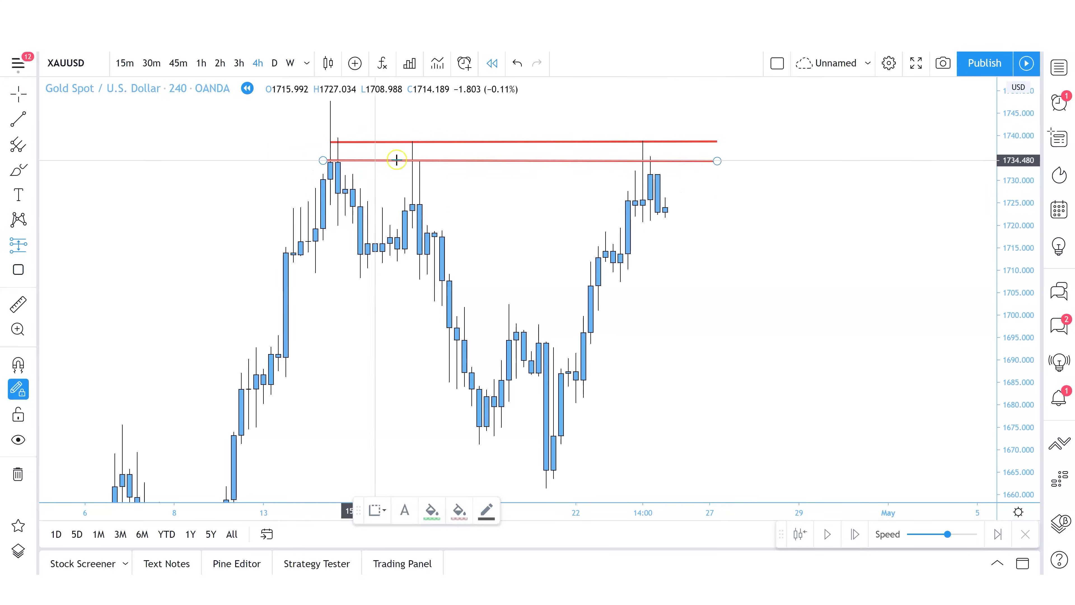
left_click(672, 160)
left_click_drag(682, 168, 682, 170)
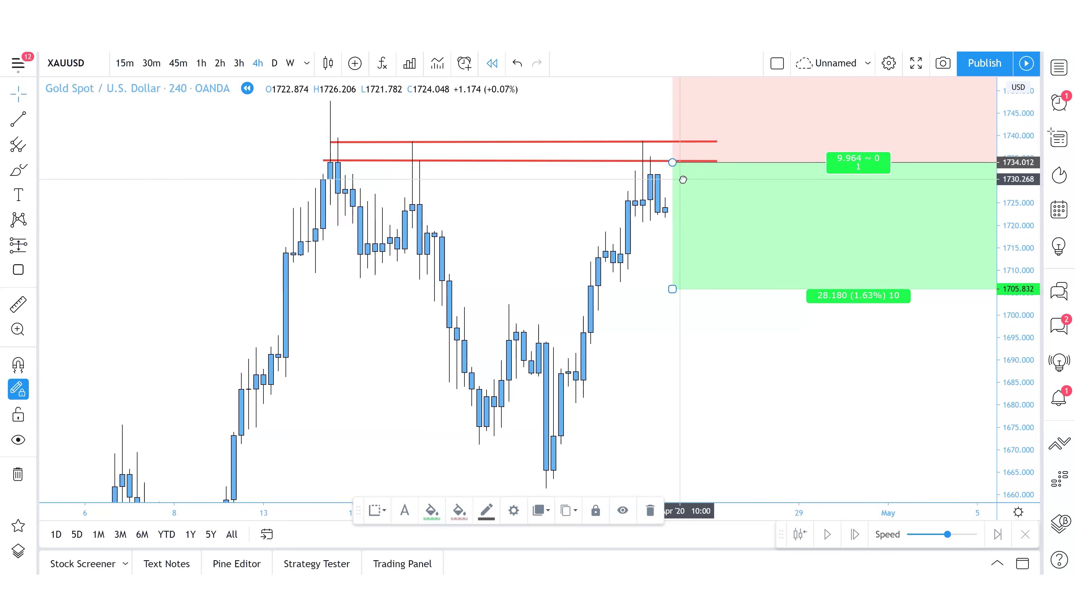
left_click_drag(971, 267, 842, 312)
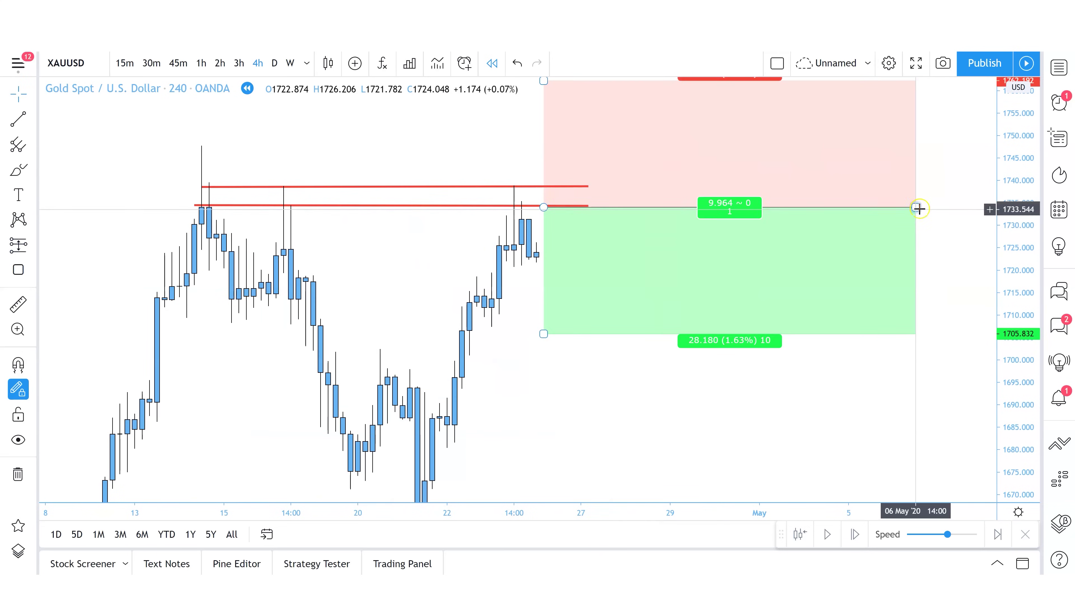
left_click_drag(893, 211, 725, 223)
left_click_drag(776, 271, 845, 301)
Step: Tighten the short position's stop to 1742.125, just above the upper resistance line
left_click(628, 113)
left_click_drag(629, 106, 628, 197)
left_click(623, 175)
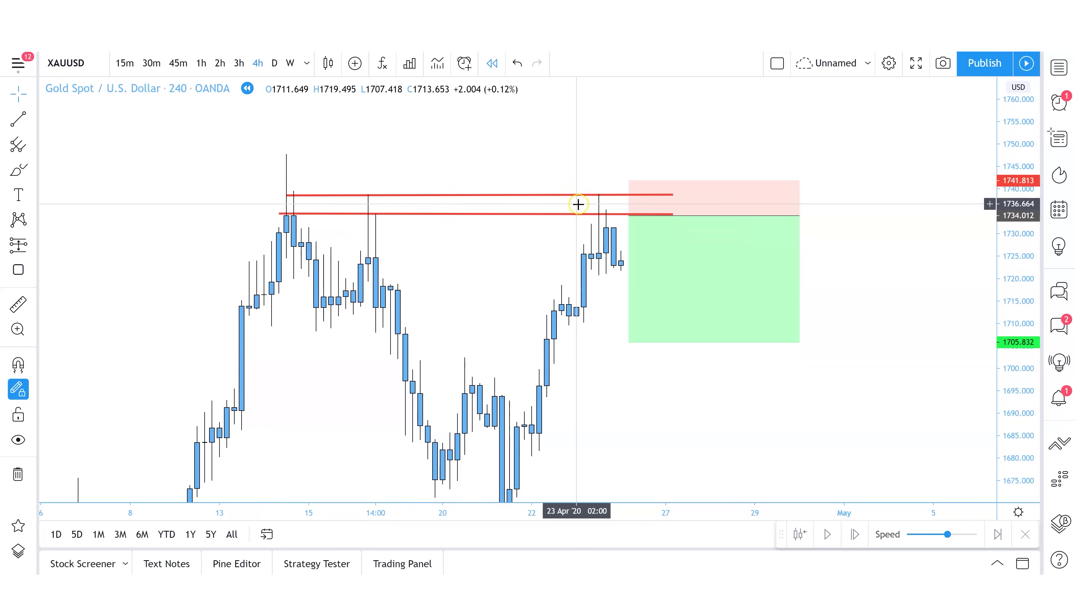
left_click(629, 180)
left_click_drag(631, 181, 631, 179)
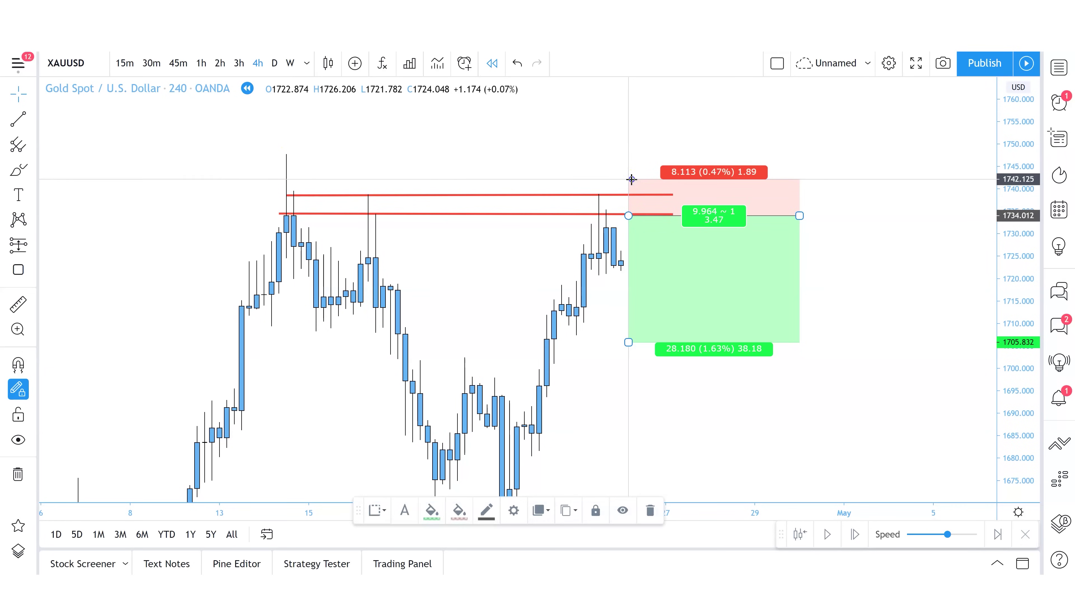
left_click(602, 177)
Step: Draw two short horizontal support lines under the recent swing lows, at about 1721.4 and about 1710
left_click_drag(657, 392, 652, 360)
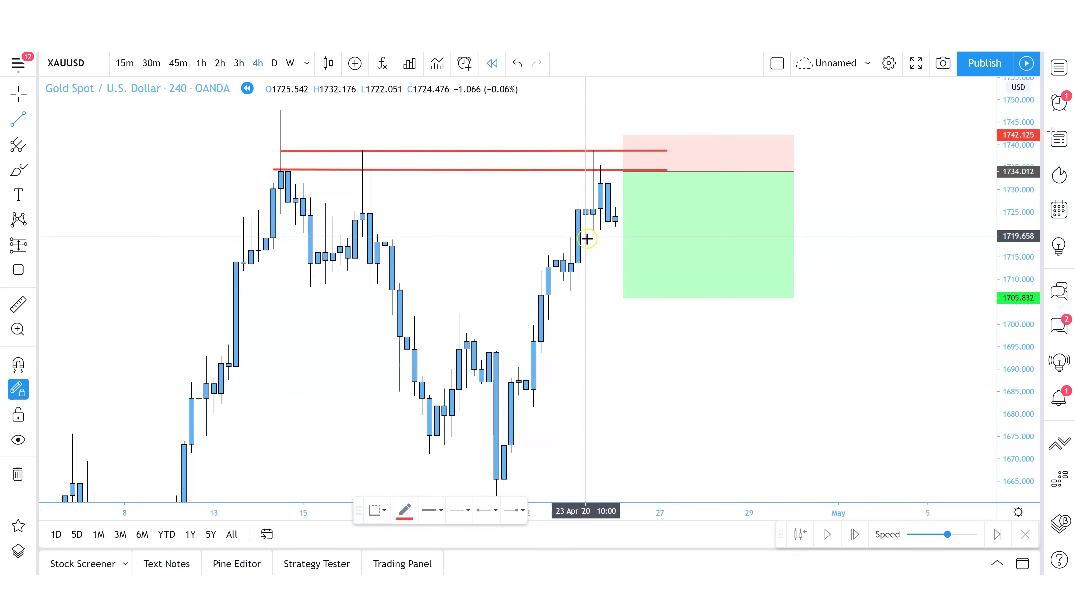
left_click(585, 228)
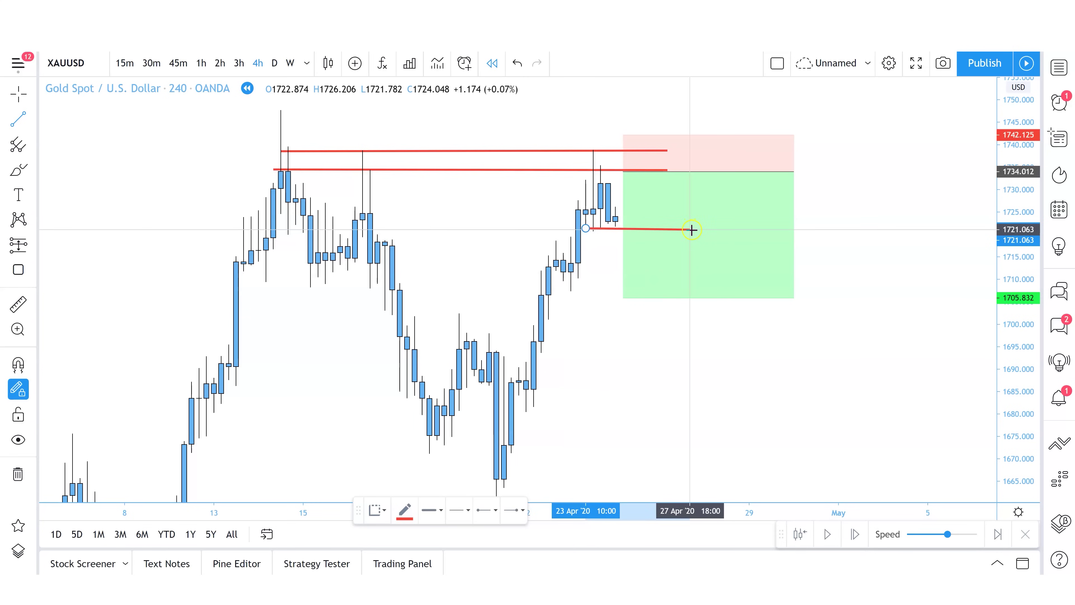
left_click(690, 229)
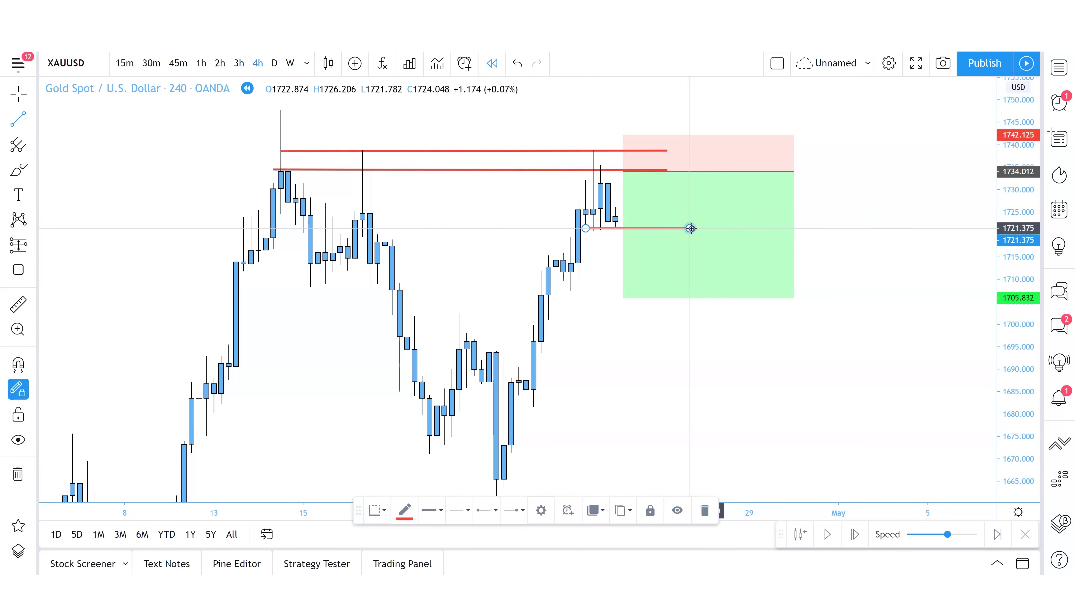
left_click(667, 158)
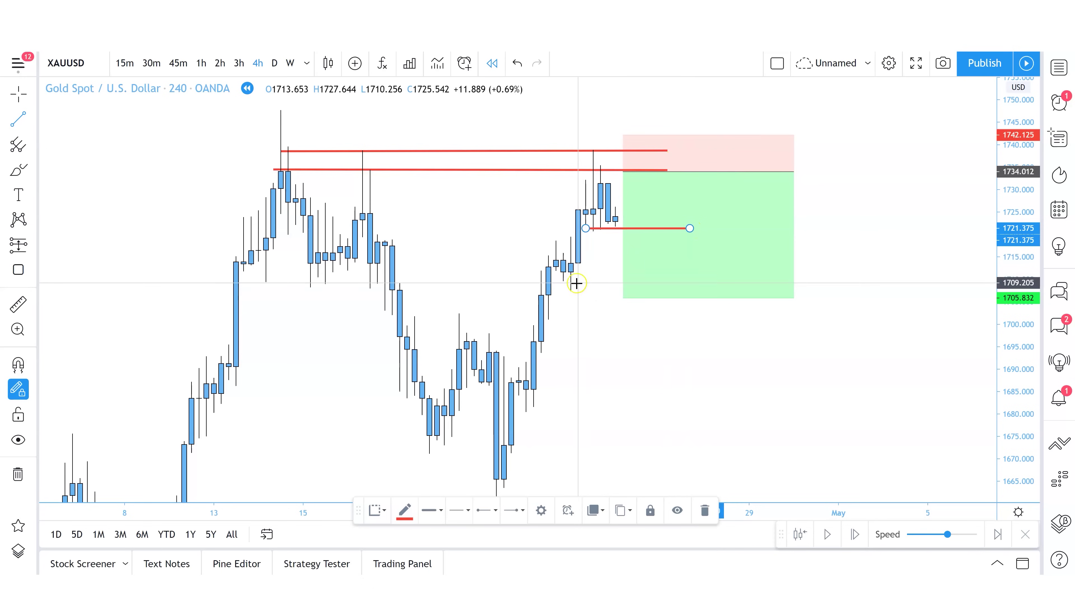
left_click(555, 279)
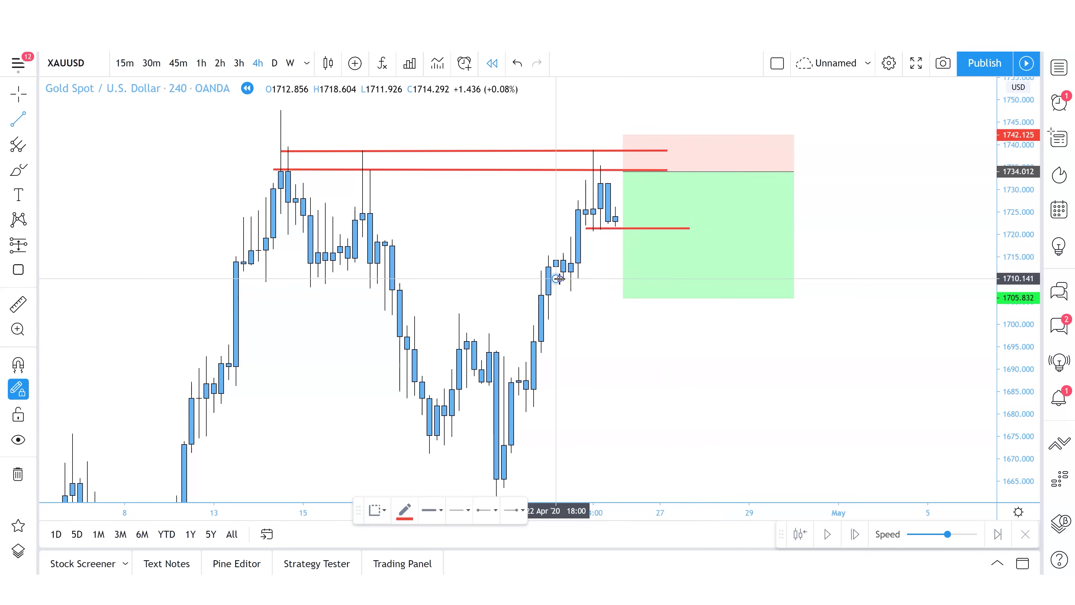
left_click(695, 279)
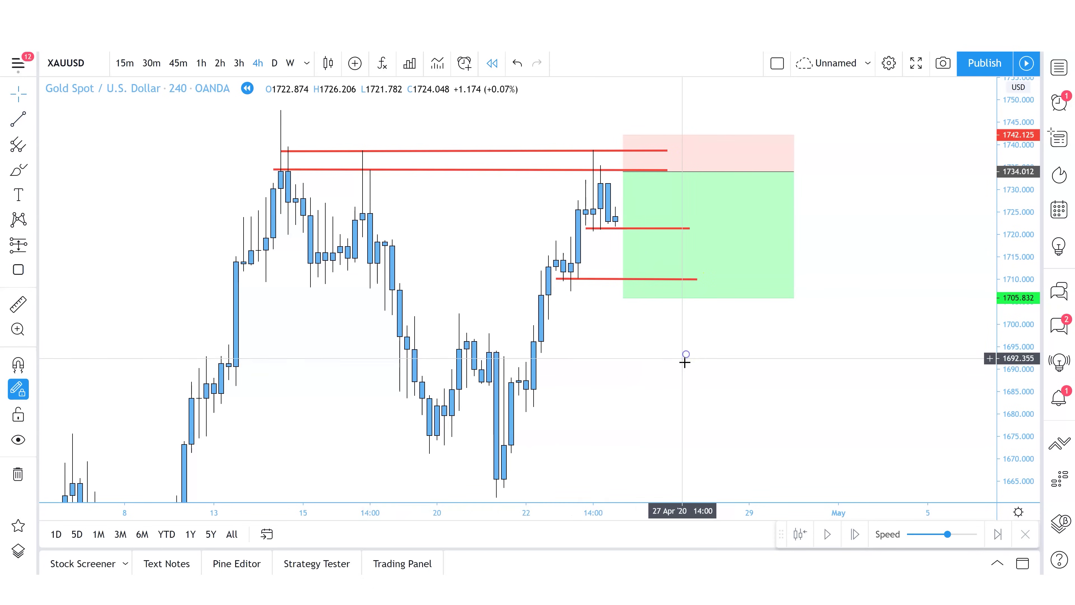
Step: Draw a third horizontal support line at about 1685 from the 22 April consolidation, extending it past the latest candle
left_click(18, 119)
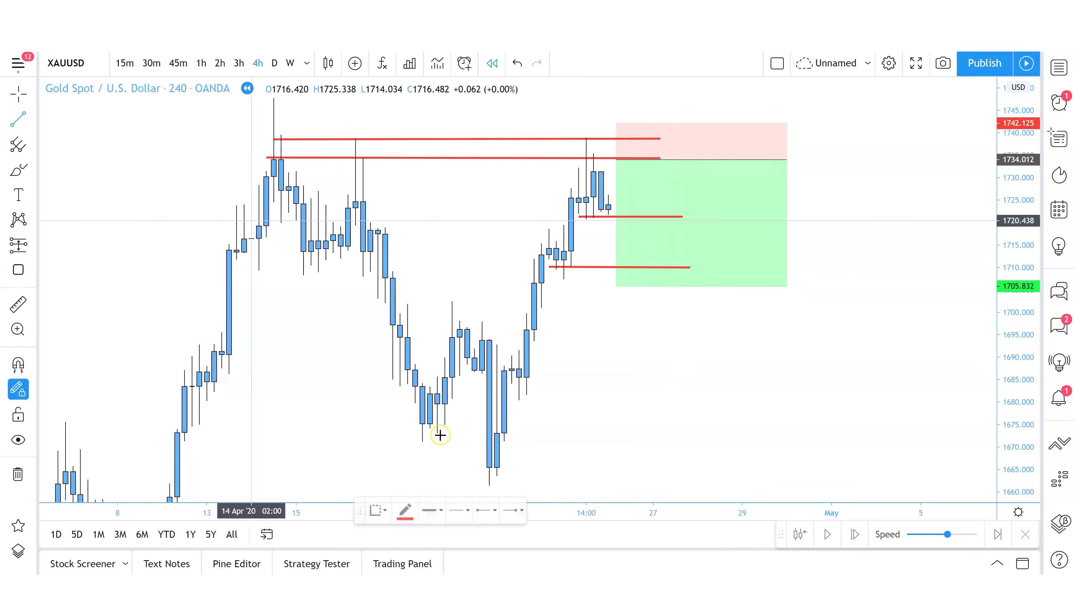
left_click(510, 380)
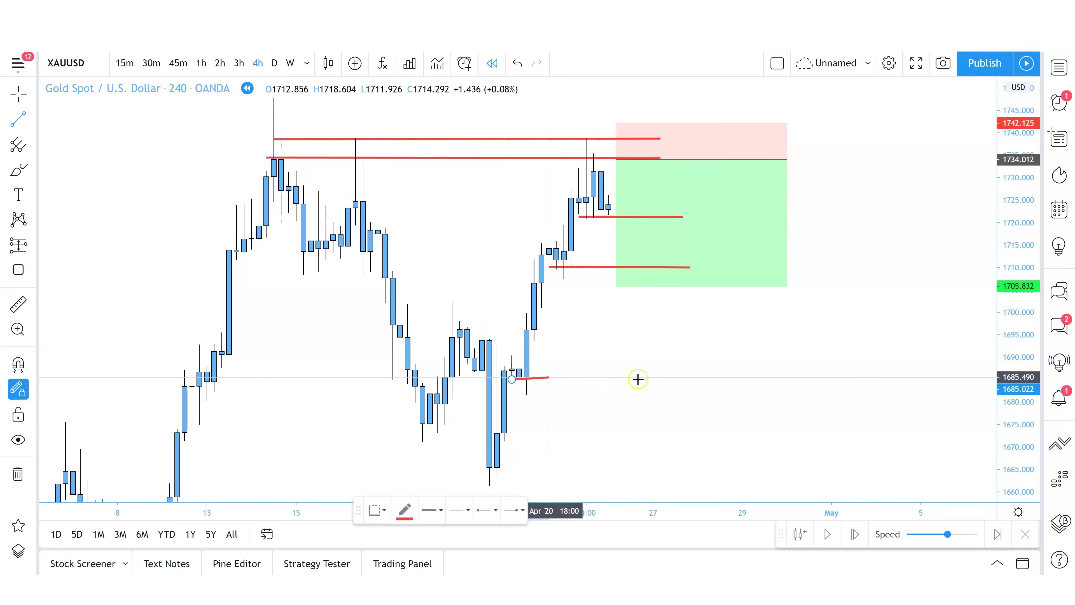
left_click(712, 380)
left_click(580, 373)
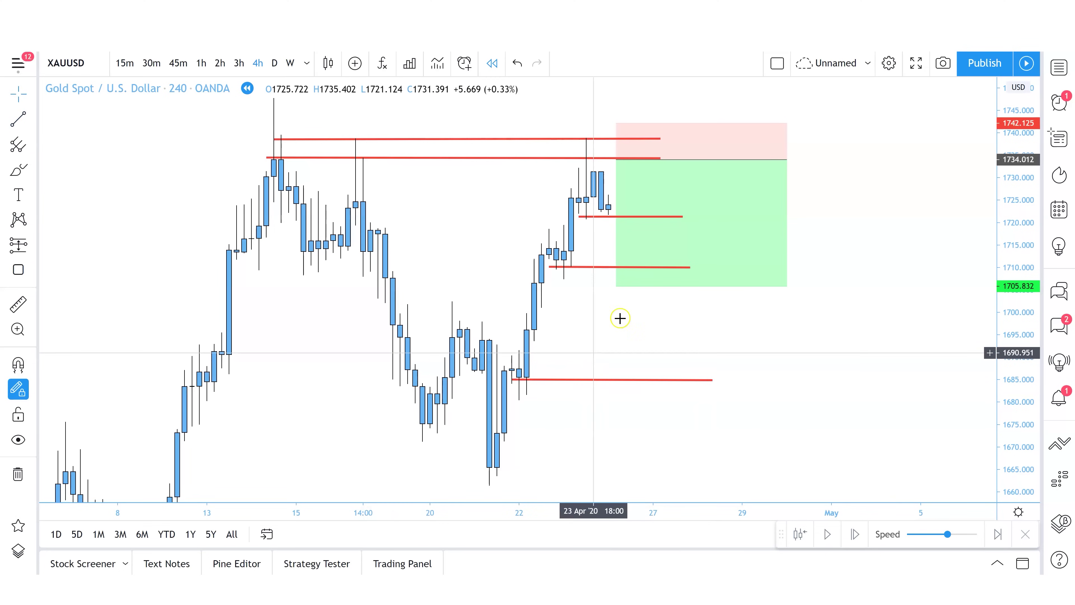
Step: Extend the short position's target down to 1685.022 on the lowest support line and review the trade against the drawn levels
left_click_drag(619, 293, 628, 380)
left_click(599, 411)
left_click(628, 374)
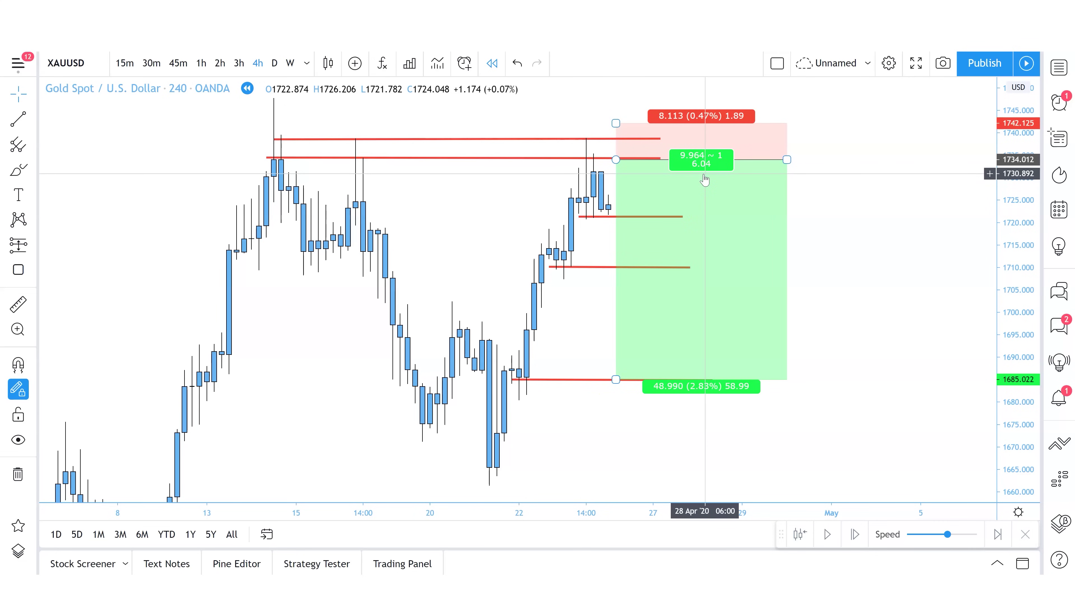
left_click(642, 140)
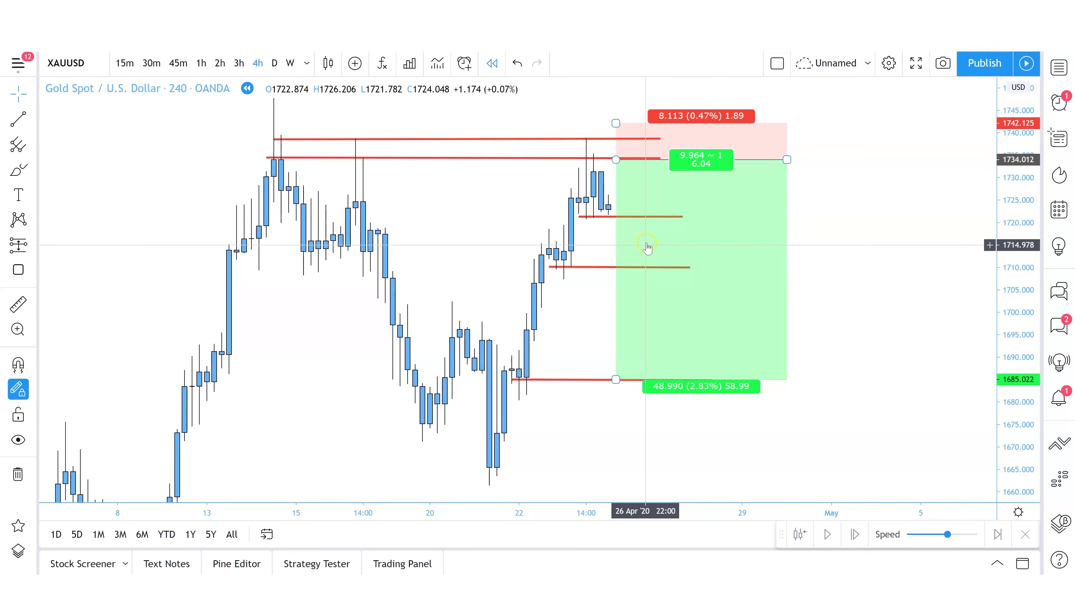
left_click(689, 266)
left_click(628, 214)
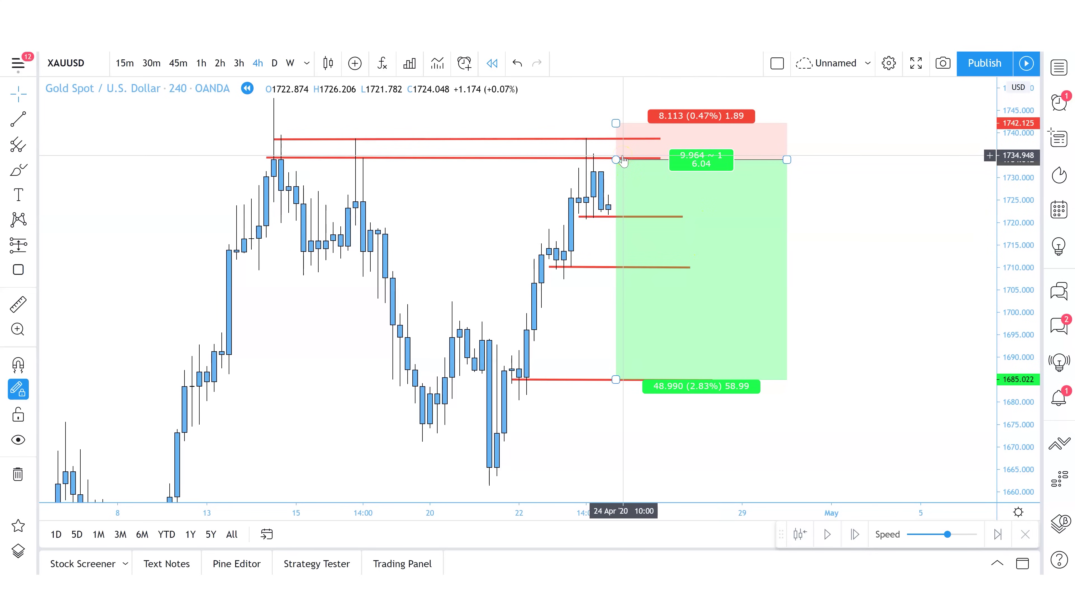
Step: Advance the replay until price reaches the short entry, and check the entry and stop against the two resistance lines
left_click(855, 535)
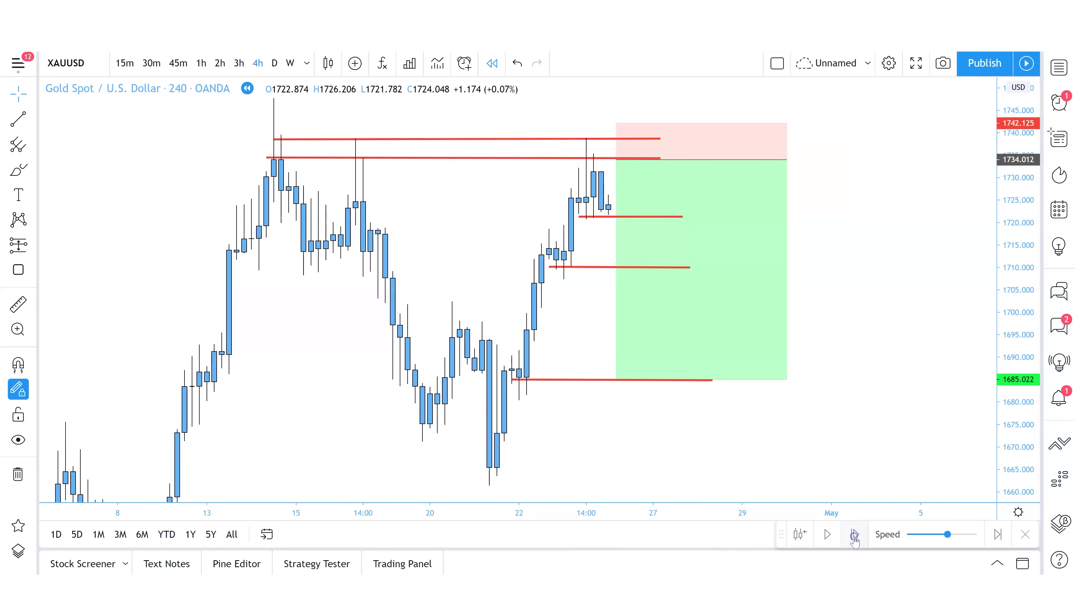
left_click(854, 534)
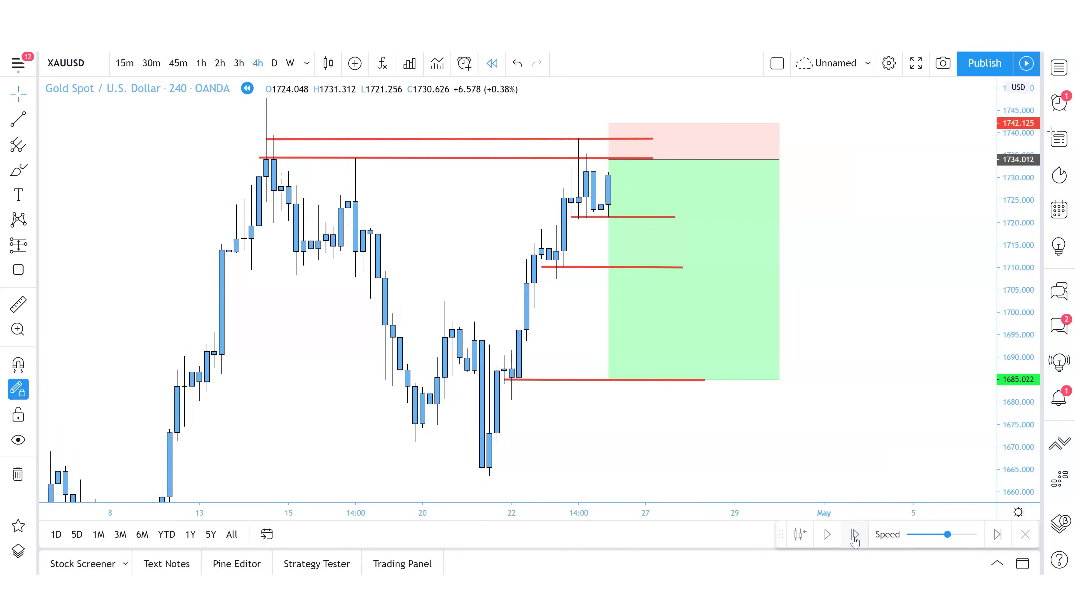
left_click(855, 534)
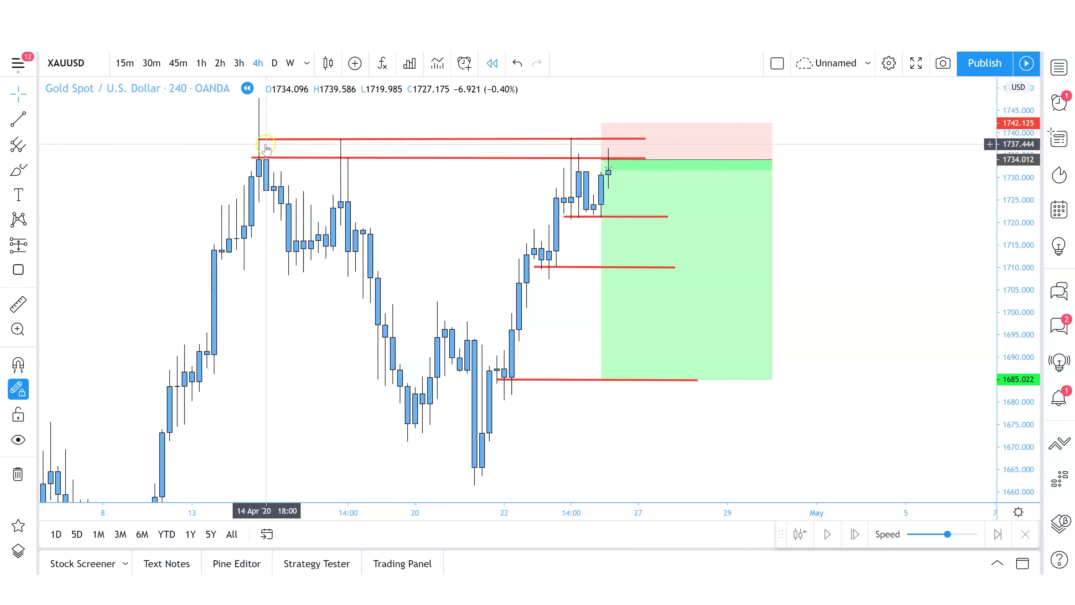
left_click(605, 159)
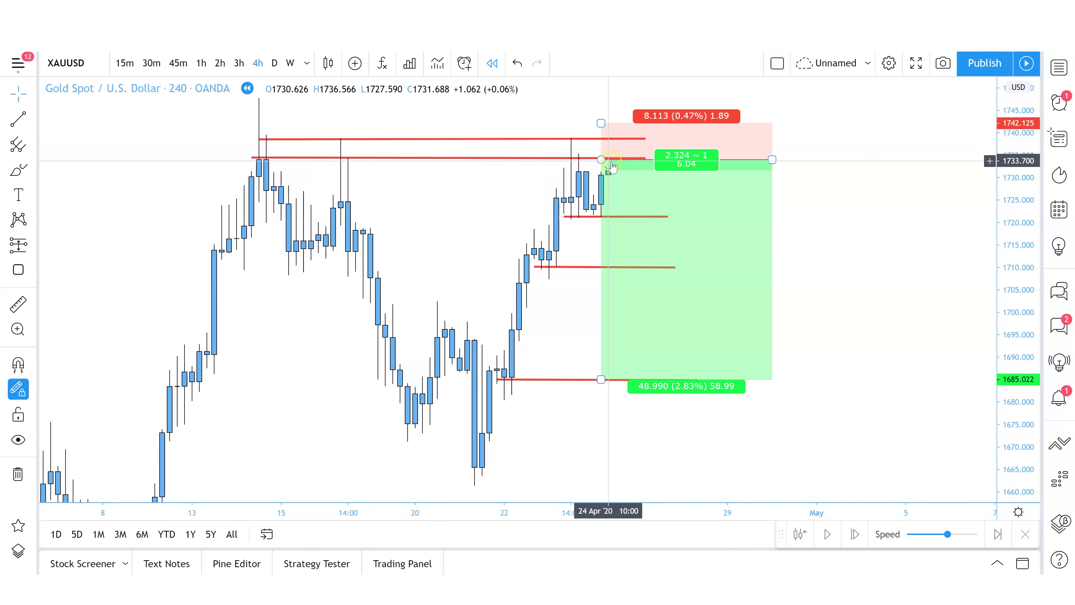
left_click(610, 121)
left_click(611, 123)
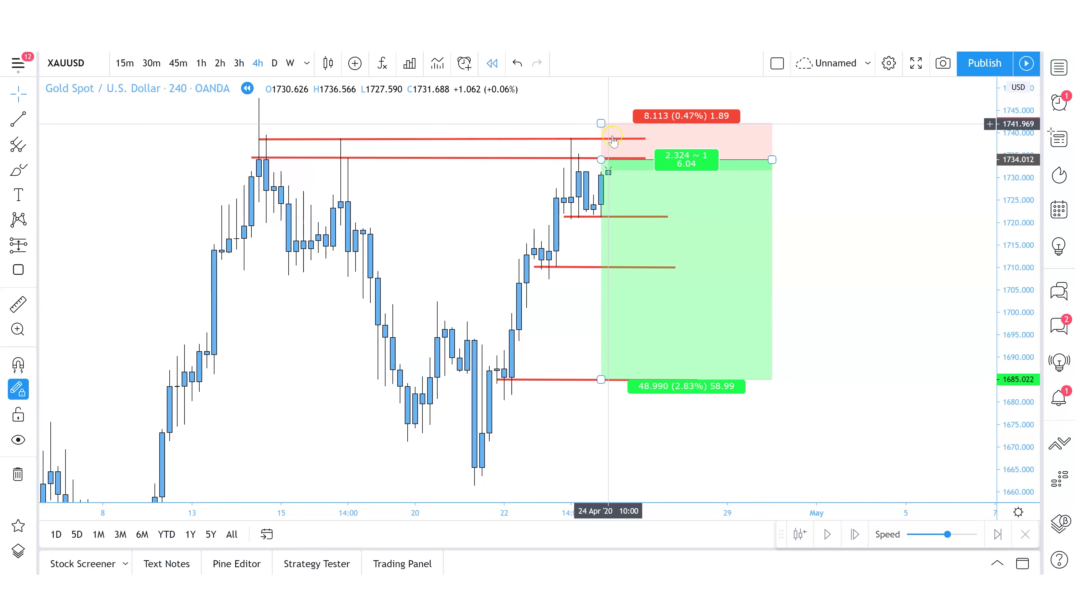
left_click(513, 144)
left_click(328, 139)
left_click(358, 177)
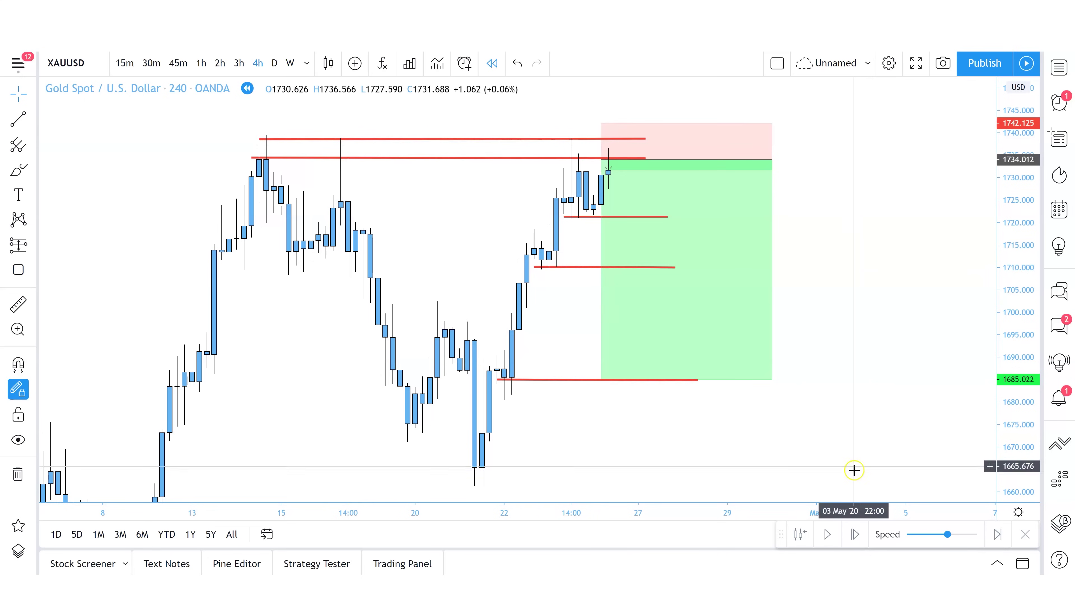
Step: Advance the replay candle by candle until price falls through the short position's 1685.022 target
left_click(855, 533)
left_click(855, 534)
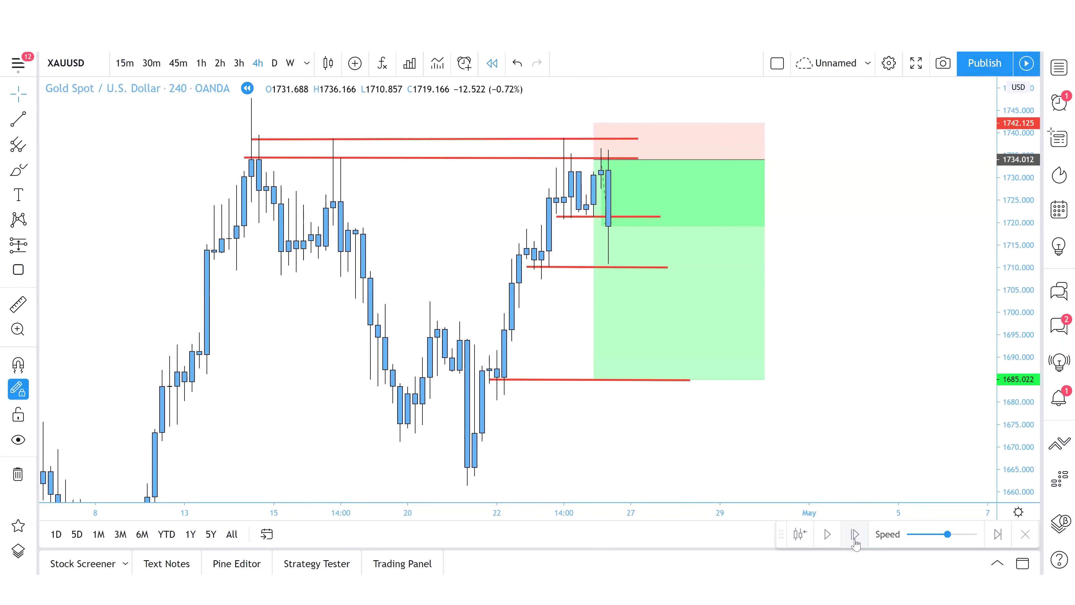
left_click(855, 535)
left_click(855, 534)
left_click(855, 534)
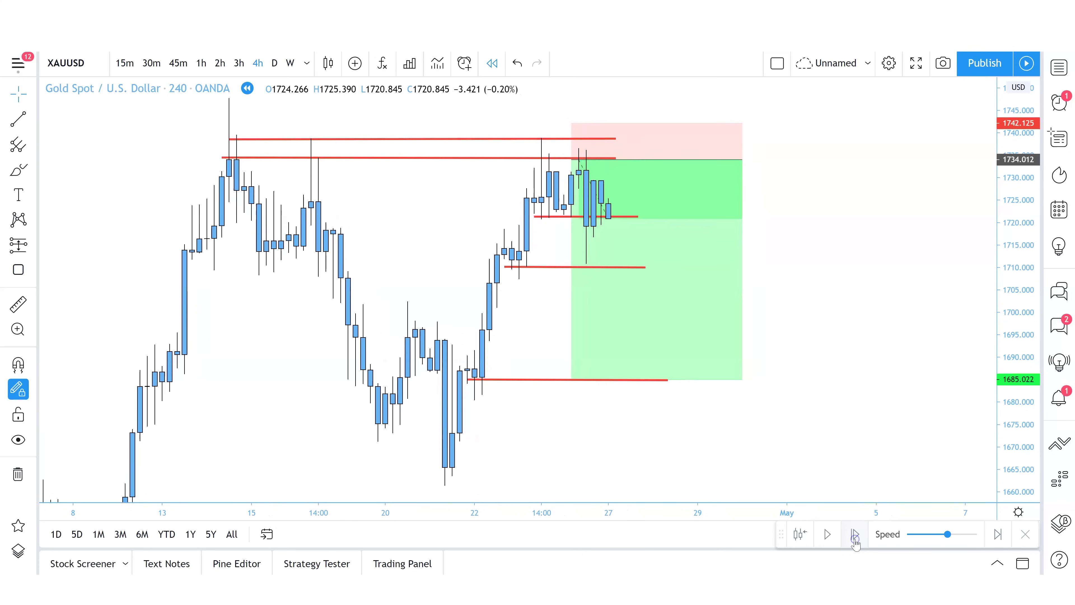
left_click(855, 534)
left_click(855, 534)
left_click(854, 534)
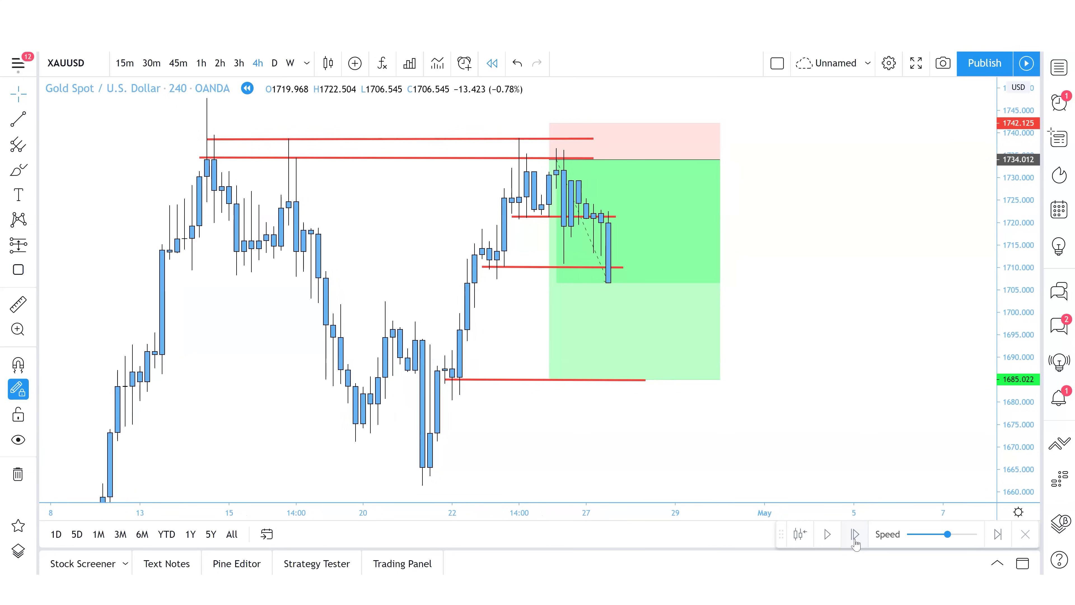
left_click(855, 534)
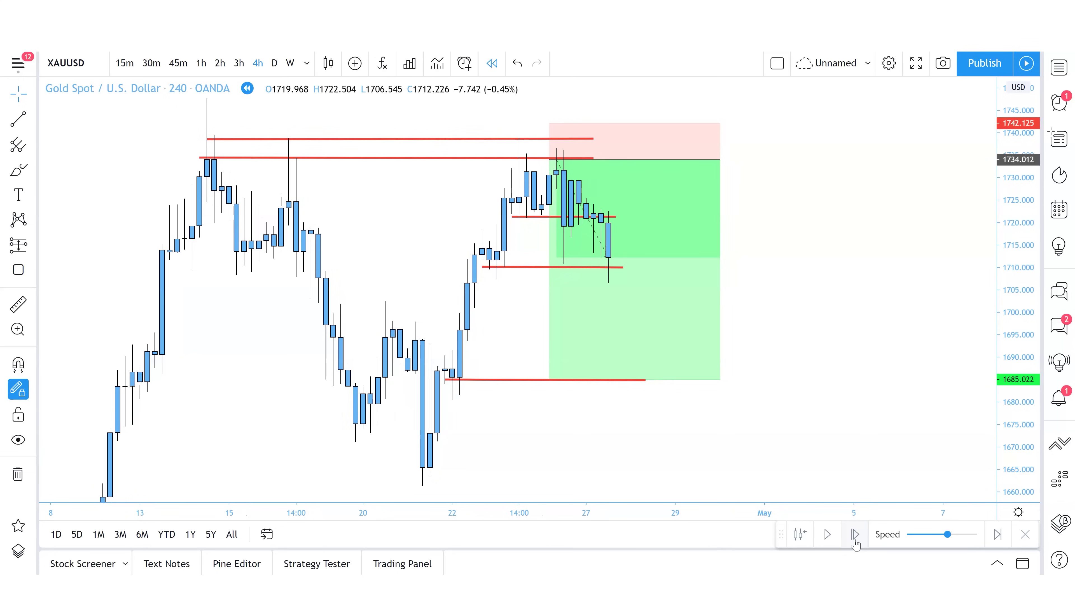
left_click(855, 534)
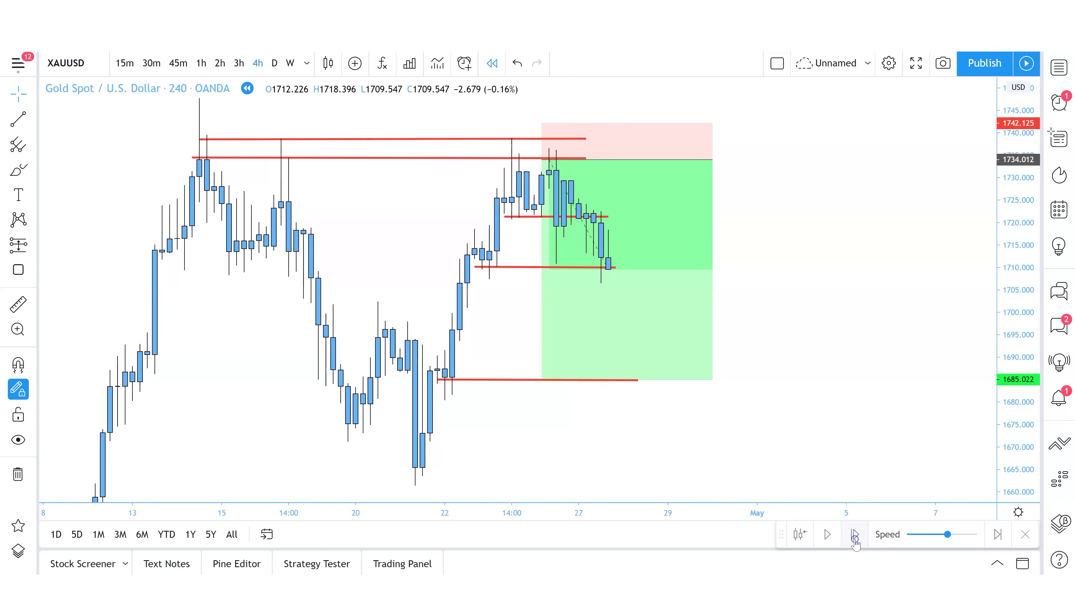
left_click(855, 534)
left_click(854, 535)
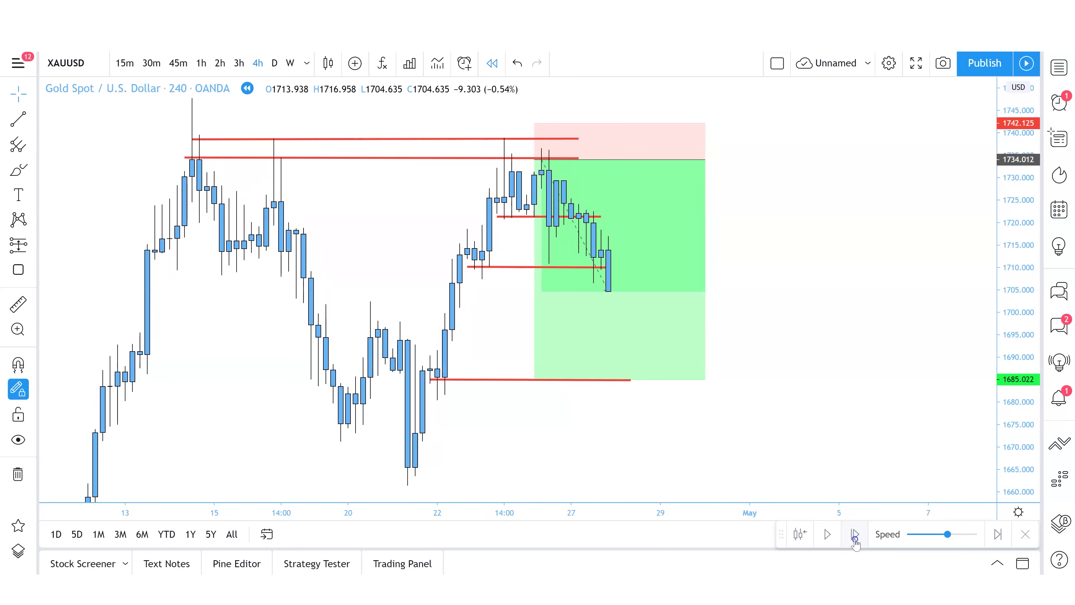
left_click(855, 534)
left_click(855, 534)
left_click(855, 534)
left_click(854, 535)
left_click(855, 535)
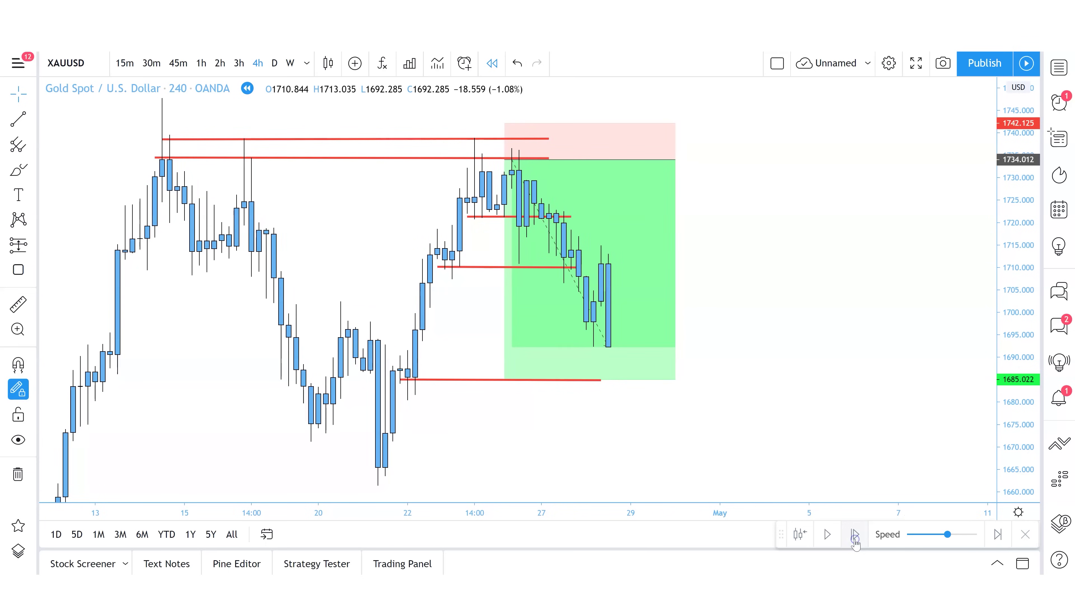
left_click(855, 535)
left_click(854, 534)
left_click(855, 534)
left_click(855, 534)
left_click(855, 535)
left_click(855, 535)
left_click(855, 535)
left_click(855, 534)
left_click(855, 535)
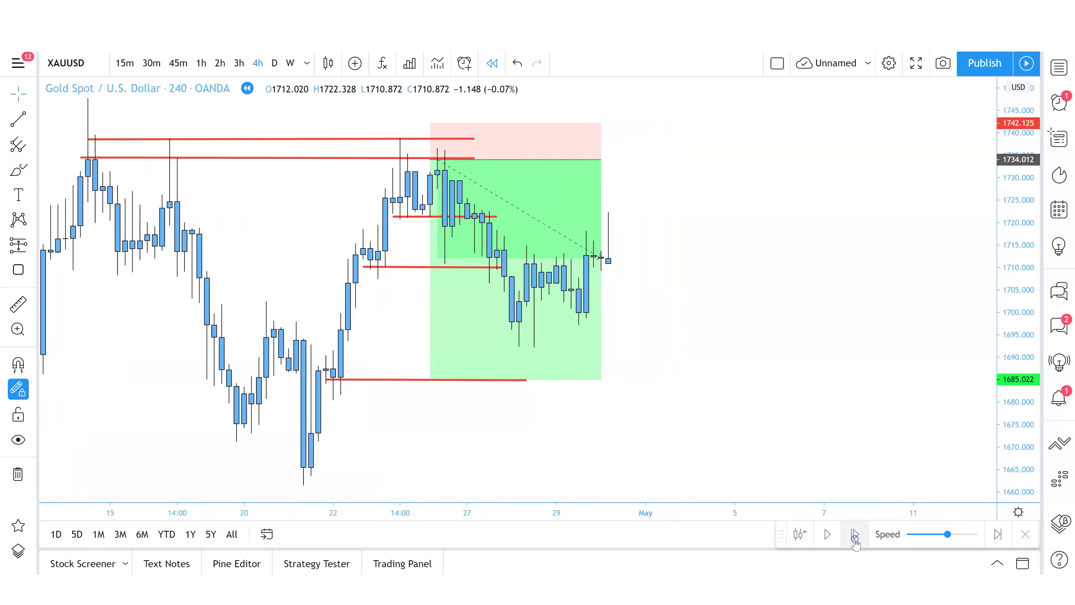
left_click(855, 534)
left_click(855, 534)
left_click(855, 534)
left_click(855, 534)
Step: Widen the short position to the latest candle so it covers the target hit, and review its entry and stop
left_click(571, 160)
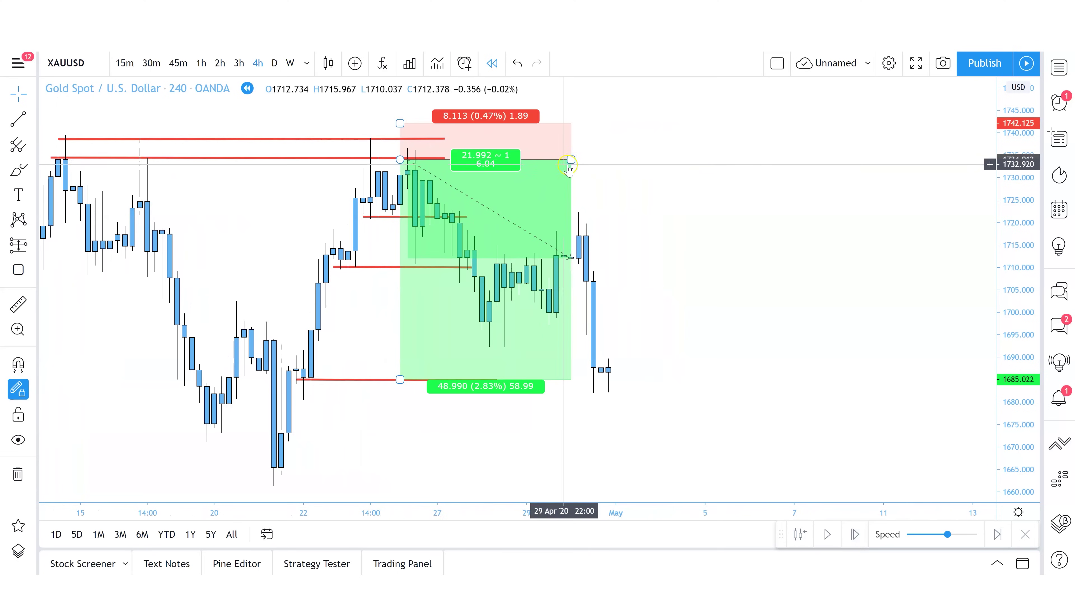
left_click_drag(570, 159, 608, 159)
left_click_drag(676, 305, 809, 359)
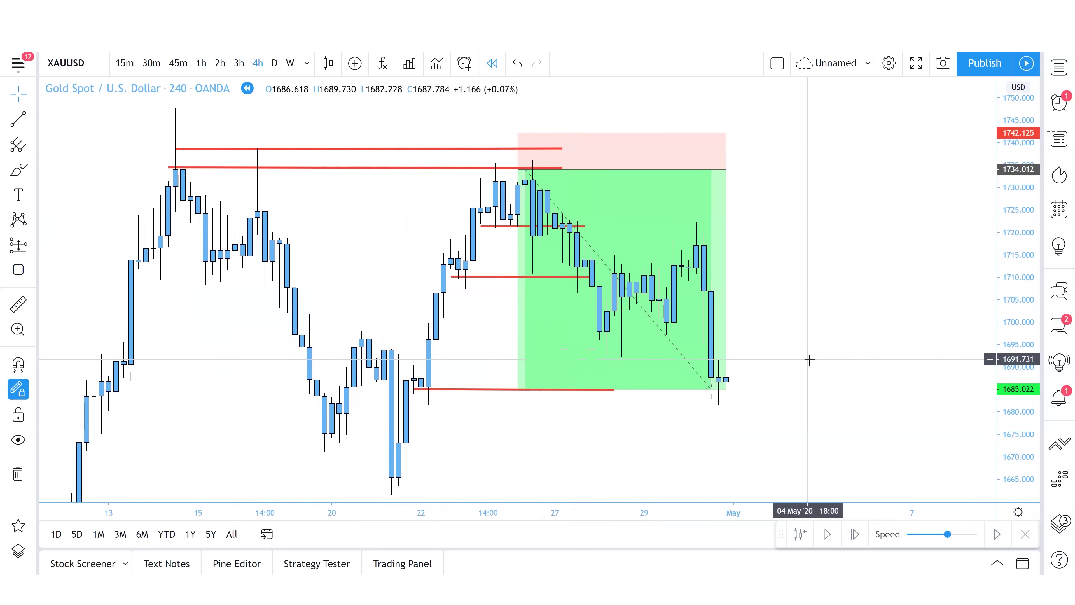
left_click(525, 174)
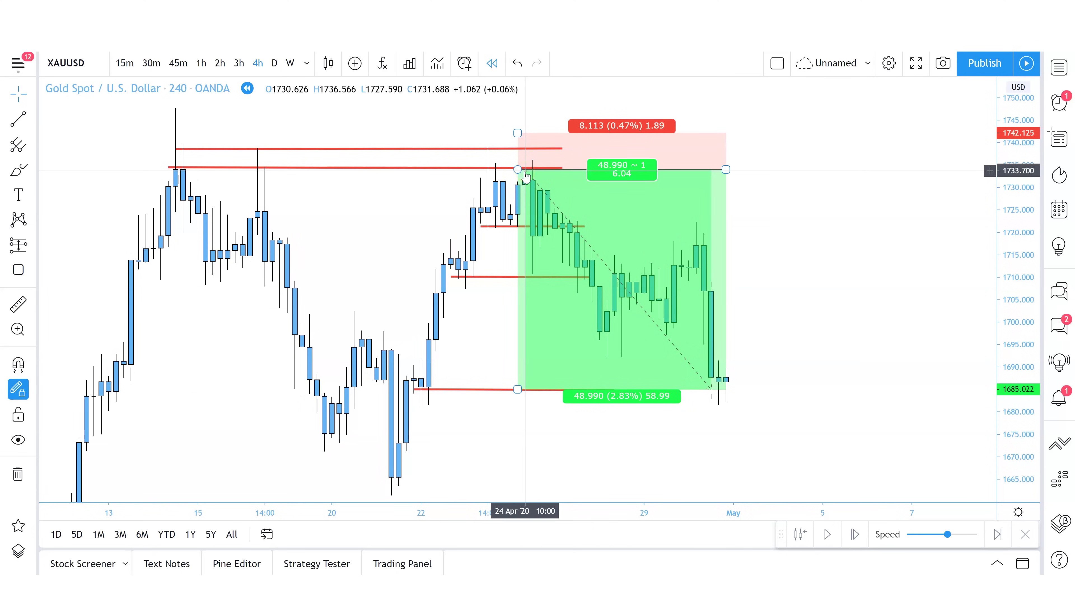
left_click(518, 135)
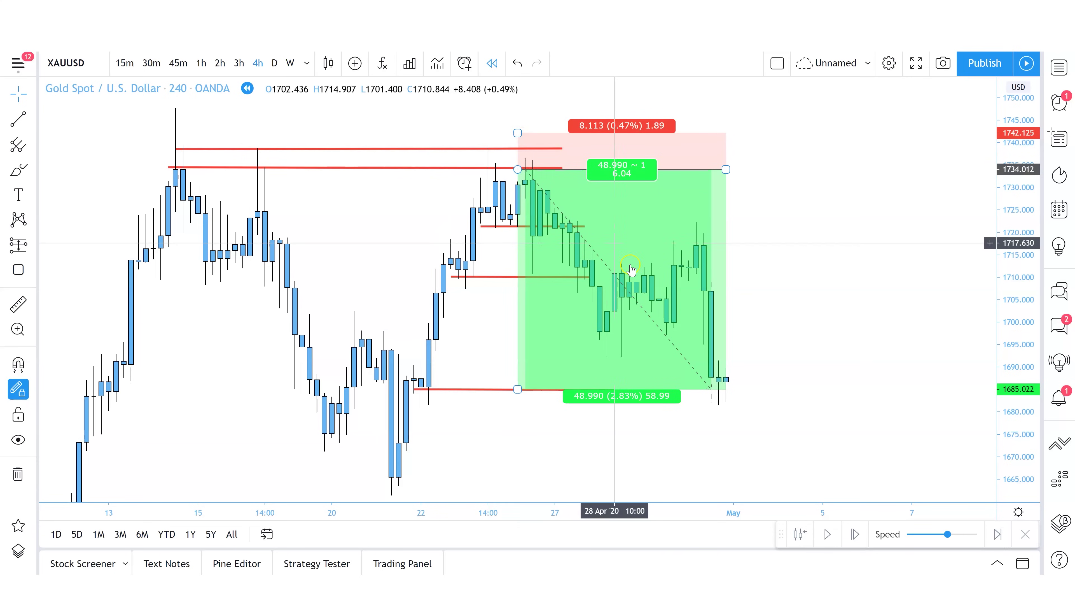
Step: Change the short position's visual order to Send to Back
right_click(638, 228)
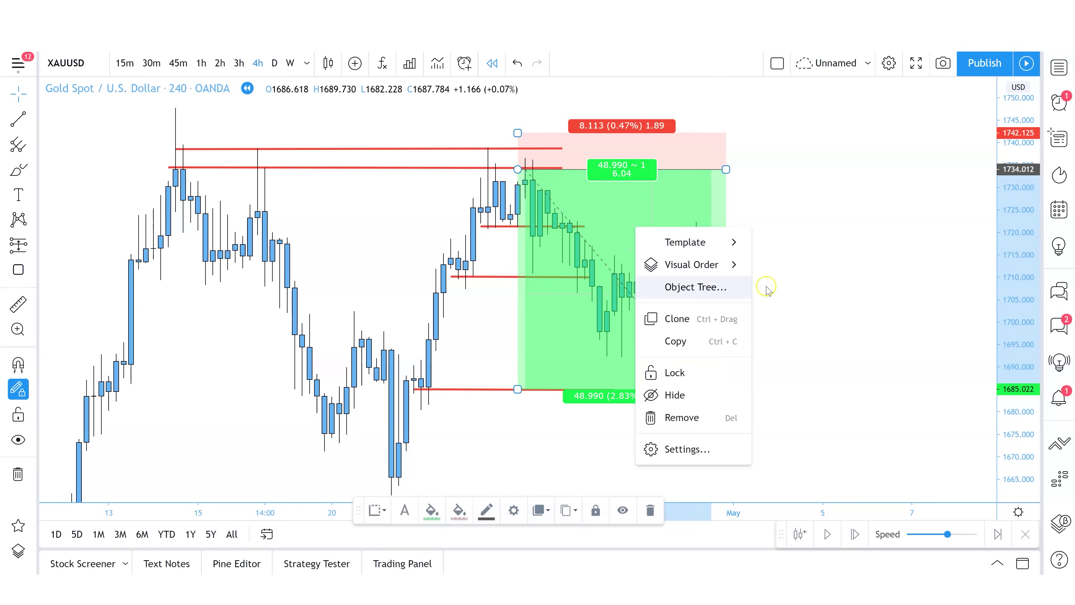
left_click(741, 279)
right_click(669, 213)
mouse_move(730, 264)
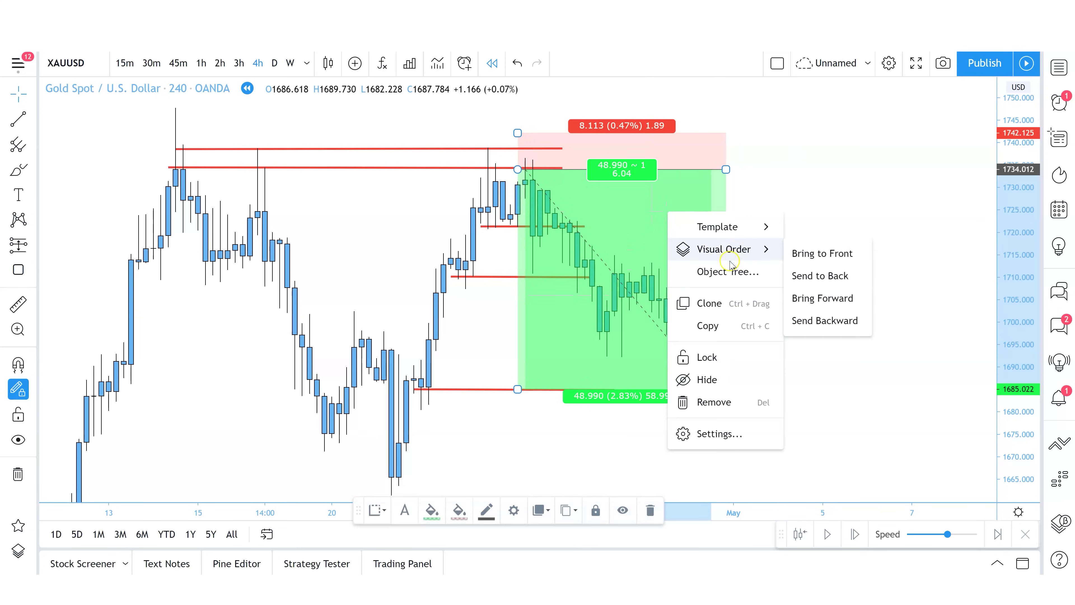
left_click(814, 273)
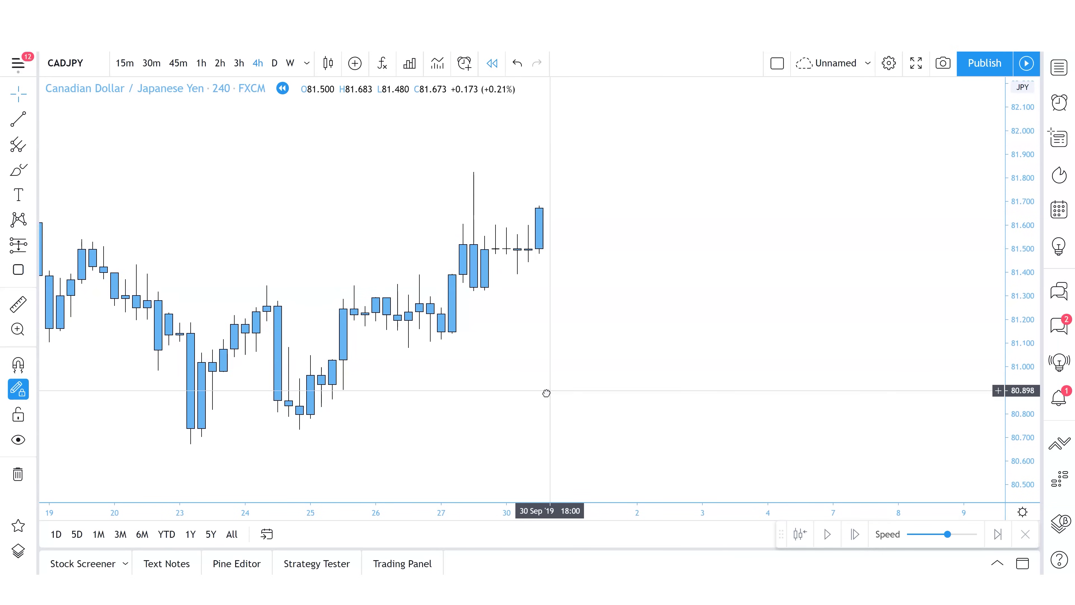
Step: Draw a horizontal resistance line on the CADJPY 4-hour chart from the 27 September wick high, at about 81.82, extending past the latest candle
left_click(19, 119)
left_click(577, 192)
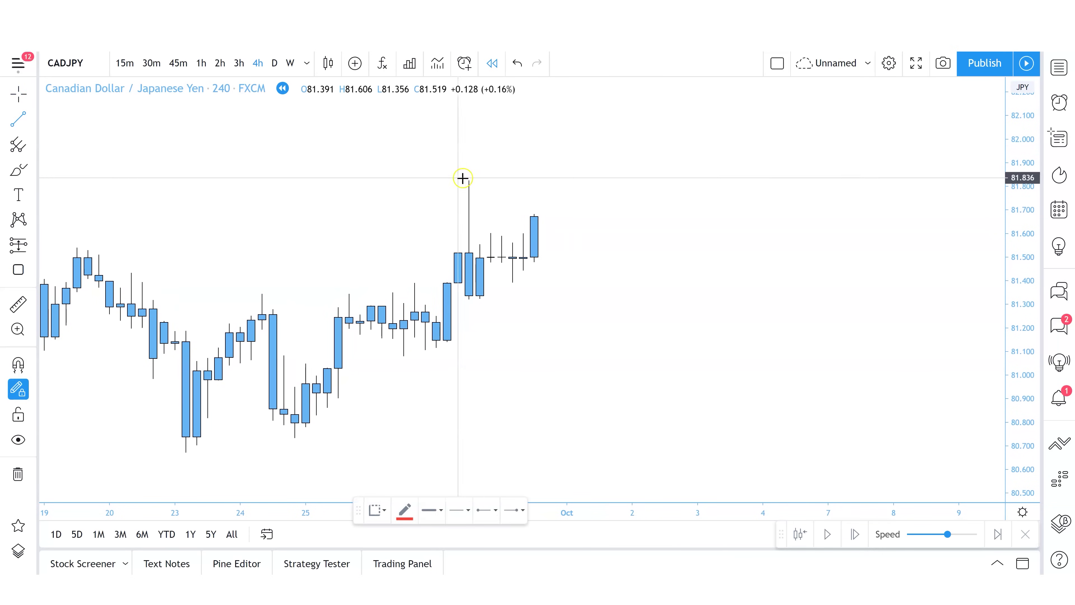
left_click_drag(469, 181, 752, 181)
left_click(733, 244)
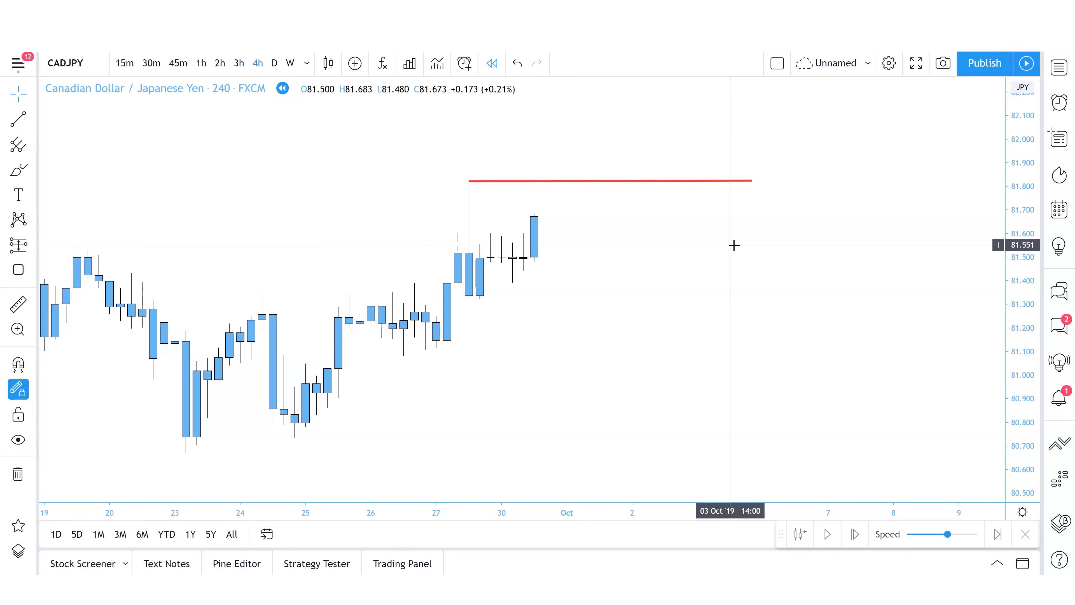
Step: Advance the CADJPY replay until a candle's wick touches the resistance line on 1 October, and examine the touch
left_click(852, 544)
left_click(853, 542)
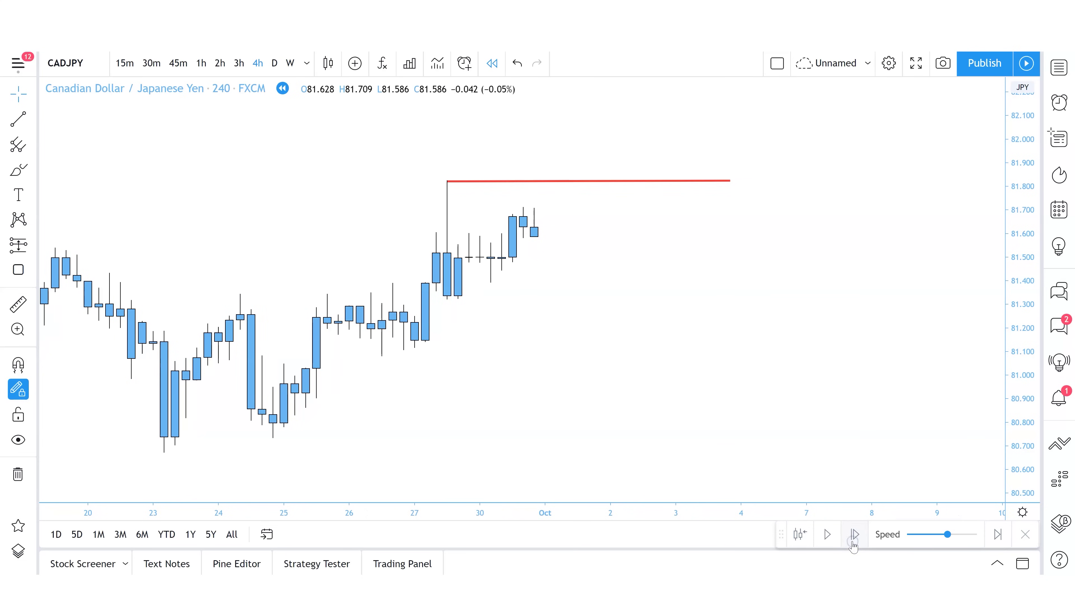
left_click(853, 542)
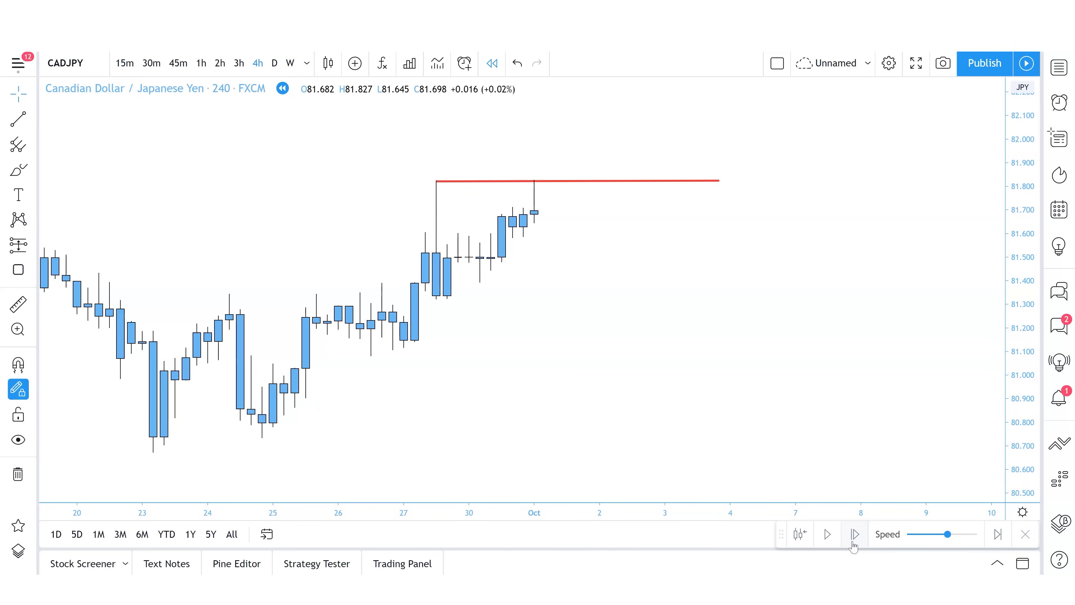
left_click_drag(704, 445, 731, 405)
mouse_move(474, 156)
left_mouse_down()
mouse_move(480, 168)
mouse_move(472, 153)
left_mouse_up()
left_click(503, 197)
left_click_drag(635, 328, 652, 343)
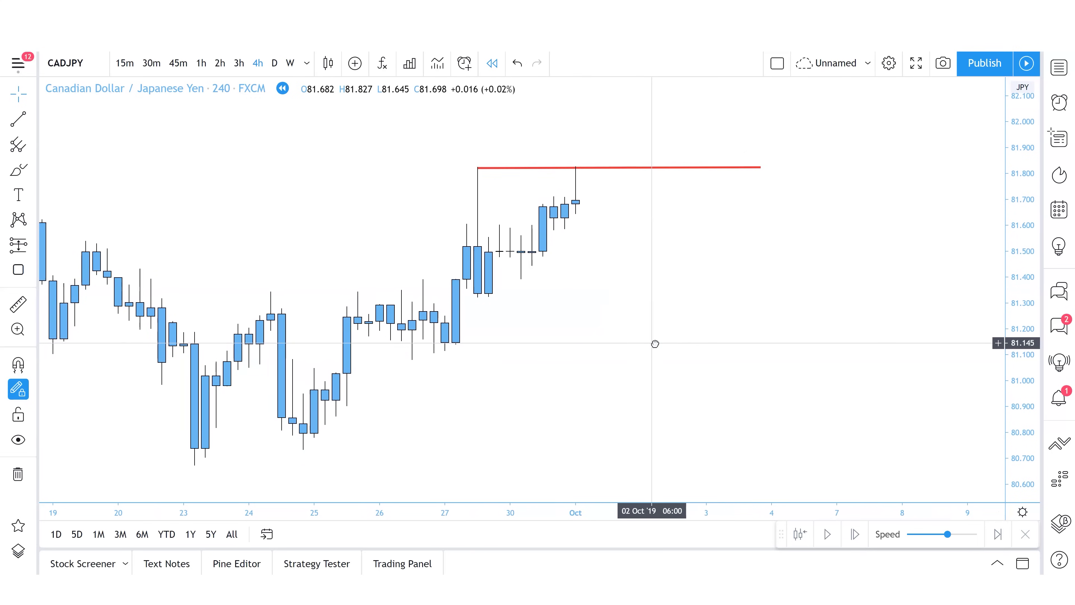
Step: Place a short position with its entry at 81.824 on the resistance line, just after the latest candle, and shorten its width to about 4 October
left_click(18, 244)
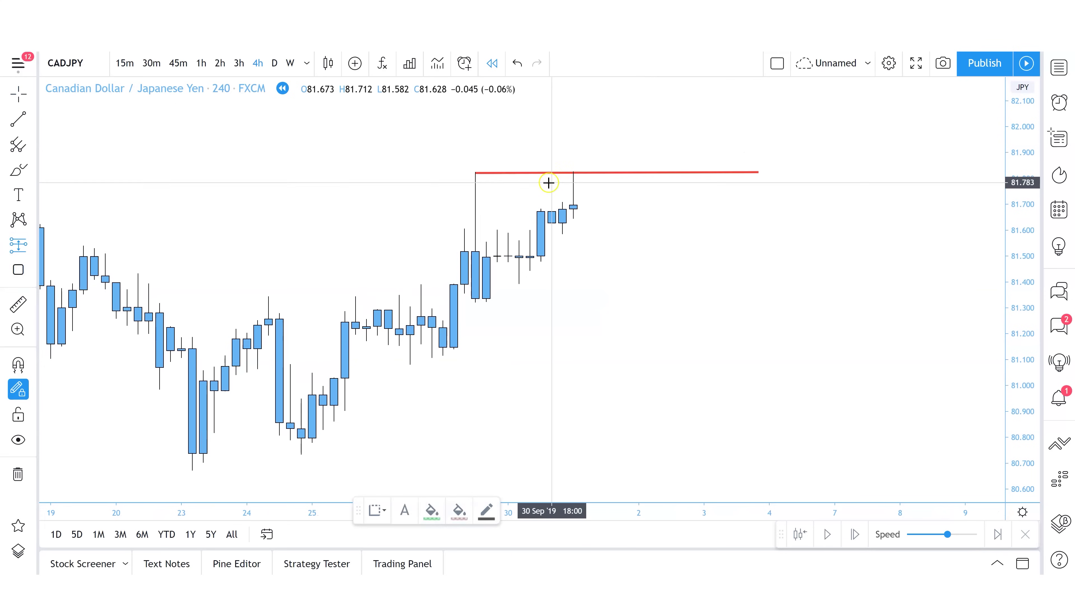
left_click(583, 173)
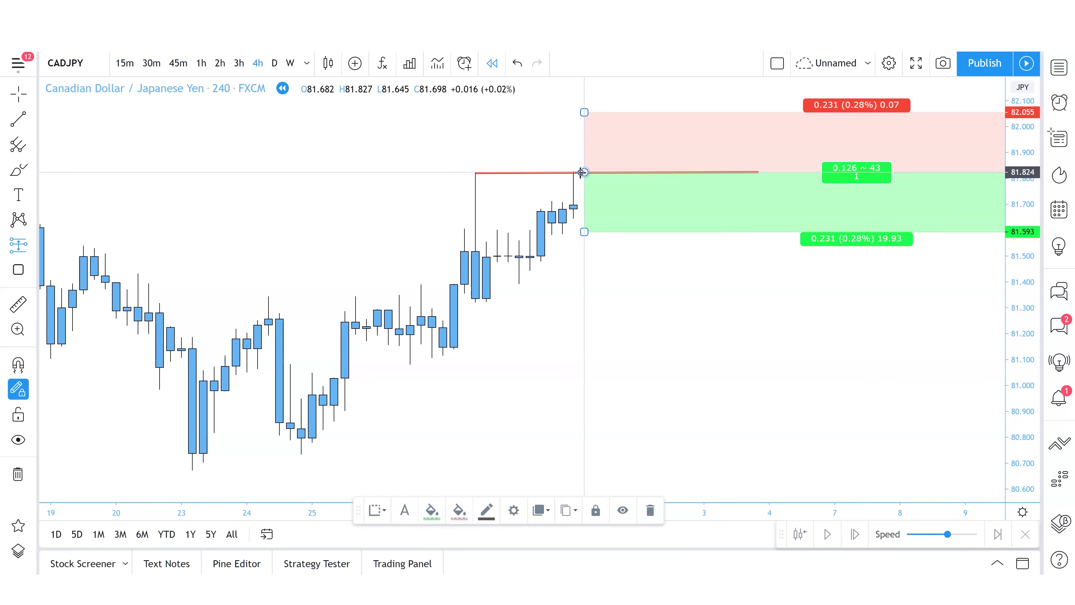
left_click_drag(623, 314, 471, 314)
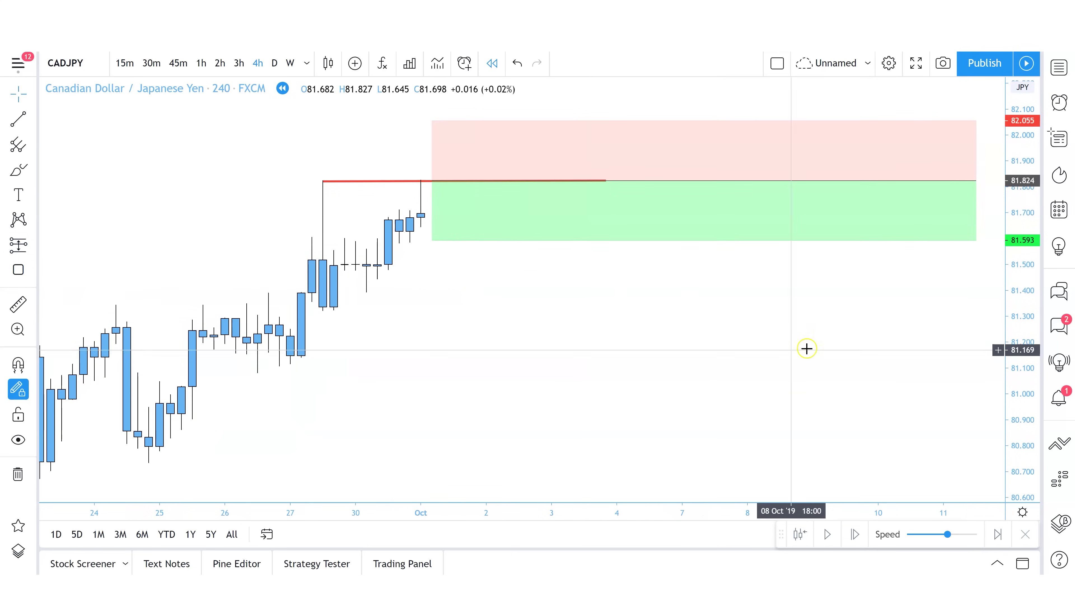
left_click_drag(975, 182, 648, 266)
left_click_drag(674, 326, 726, 322)
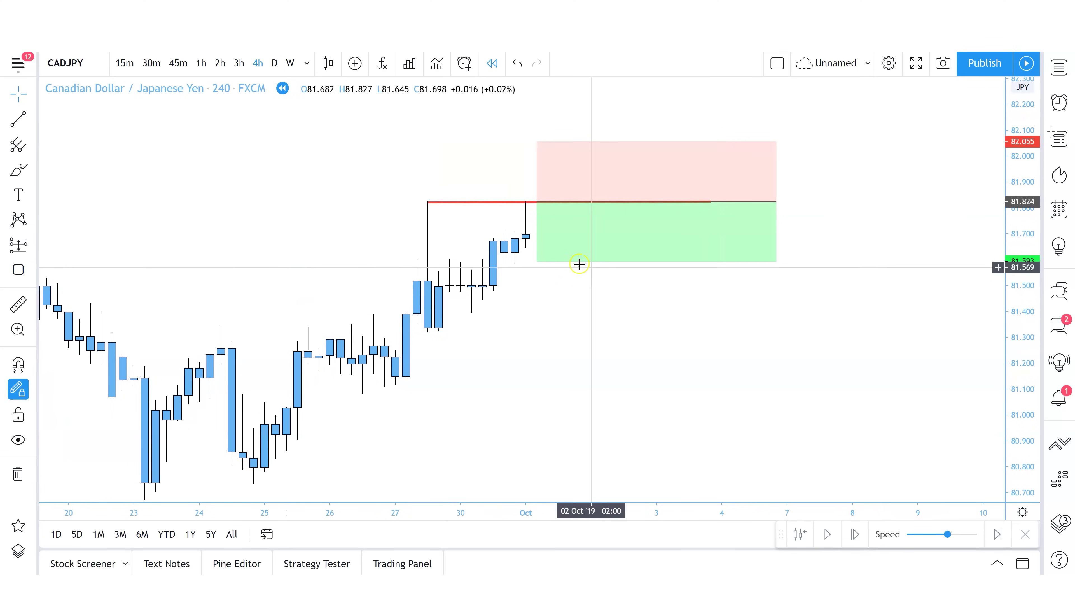
Step: Tighten the short position's stop to 81.959 and its target to 81.688 for roughly equal risk and reward
left_click(557, 260)
left_click_drag(536, 142, 538, 167)
left_click_drag(534, 262, 542, 236)
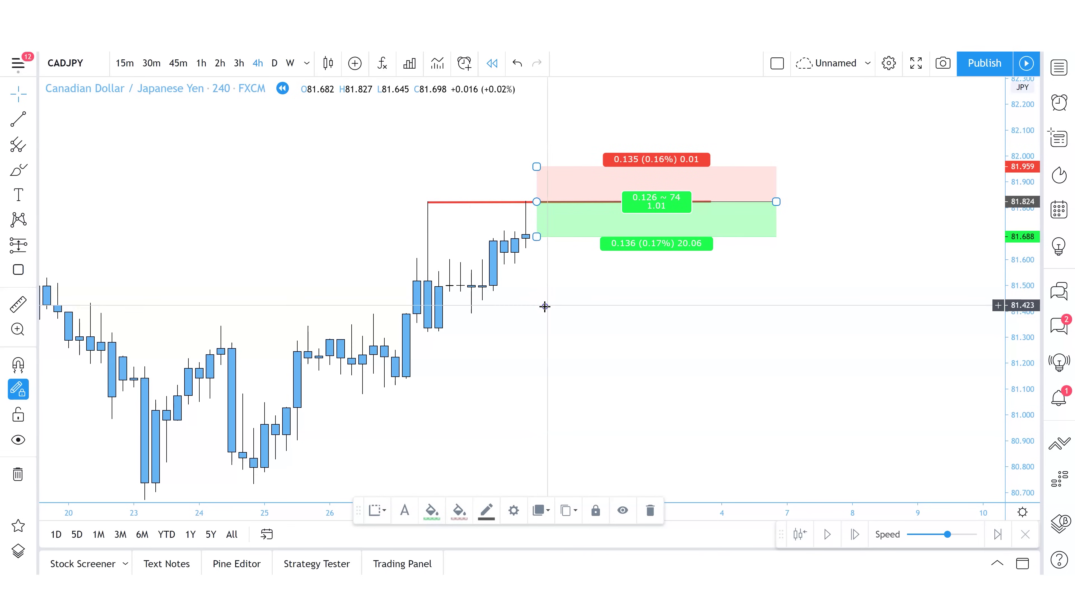
left_click(559, 320)
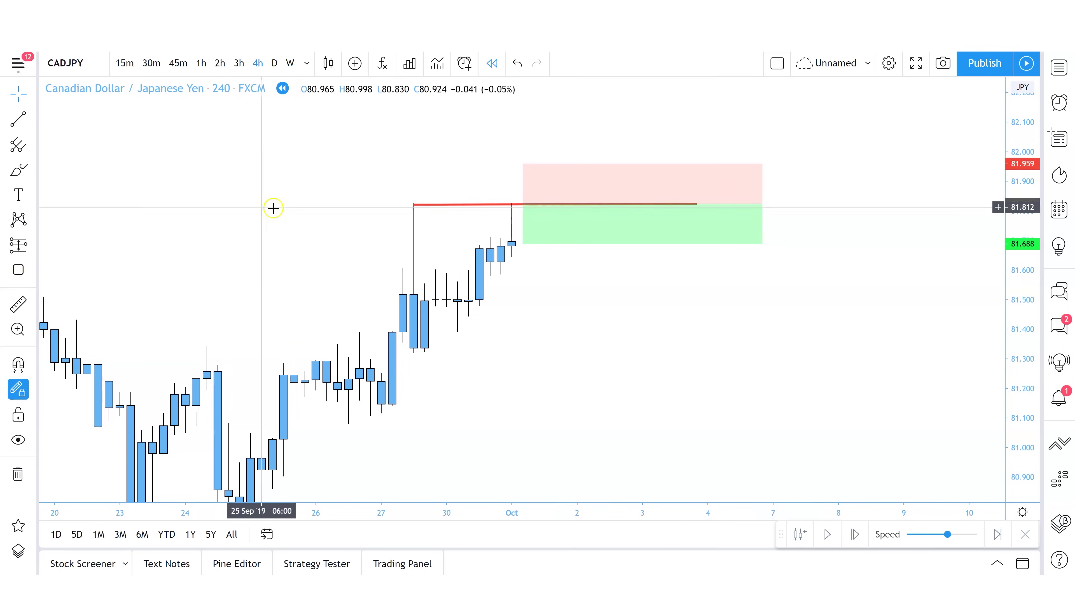
Step: Fine-tune the short position's stop above the resistance line, trying about 81.94 and settling on 81.954
left_click(525, 175)
mouse_move(526, 175)
left_mouse_down()
mouse_move(526, 115)
mouse_move(529, 169)
left_mouse_up()
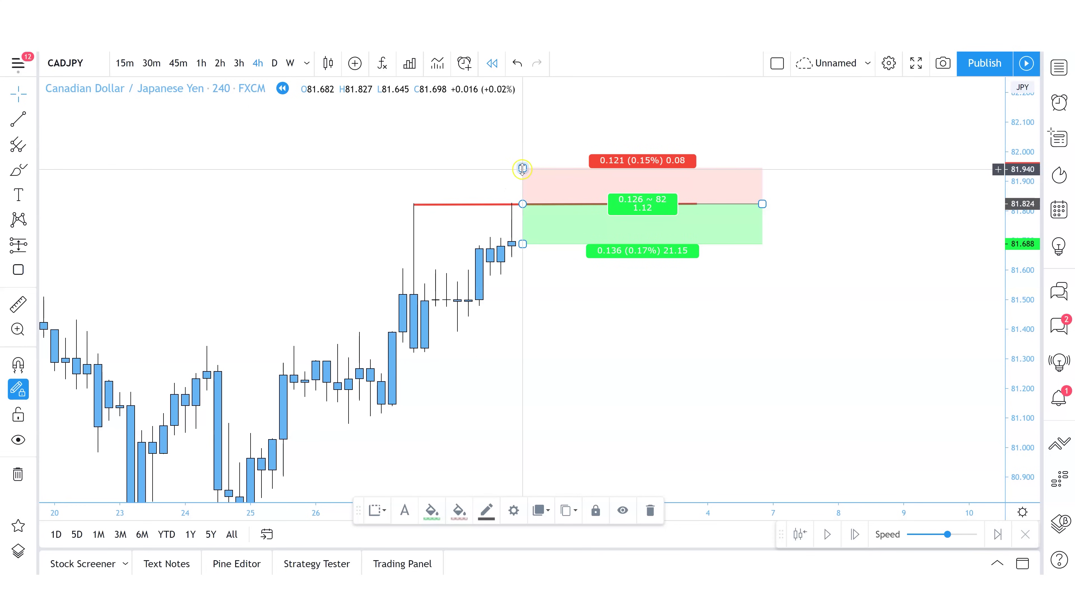
left_click(650, 391)
left_click_drag(522, 170, 523, 165)
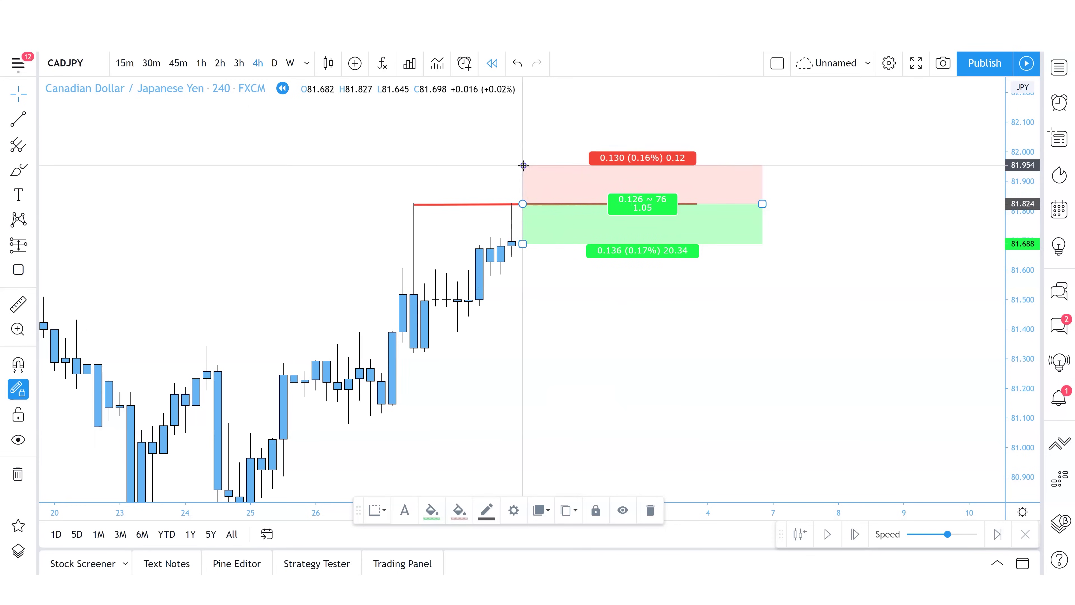
left_click(572, 303)
Step: Extend the short position's target down to 81.142, near the 27 September lows
left_click(526, 244)
left_click(557, 302)
left_click_drag(557, 302, 580, 297)
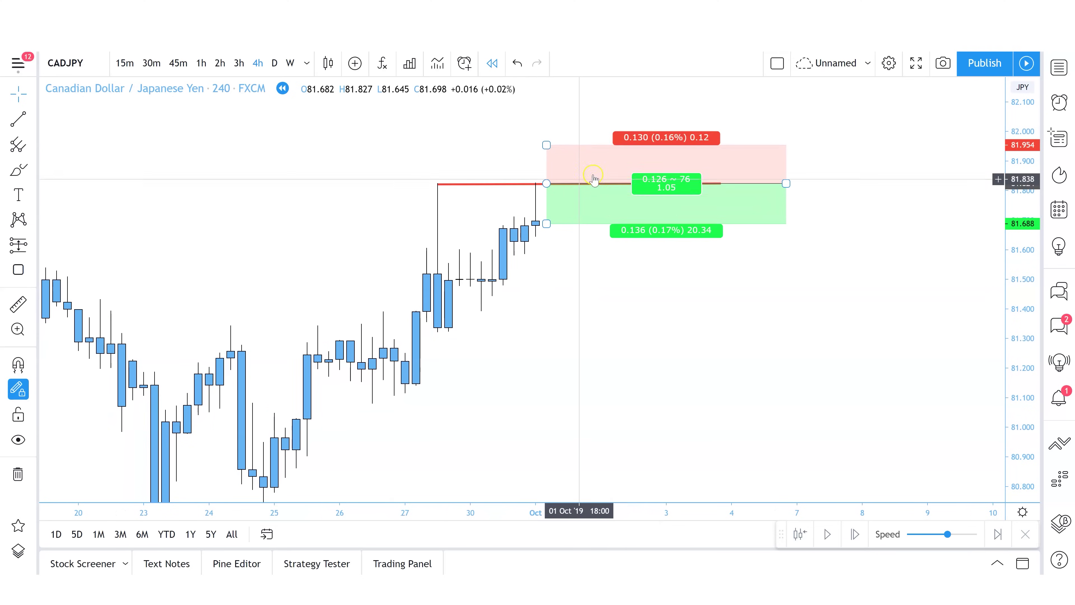
left_click(546, 223)
left_click_drag(546, 224, 551, 385)
Step: Draw three horizontal support lines under the recent price structure, at about 81.62, 81.45 and 81.142, extending into the short position
left_click(19, 118)
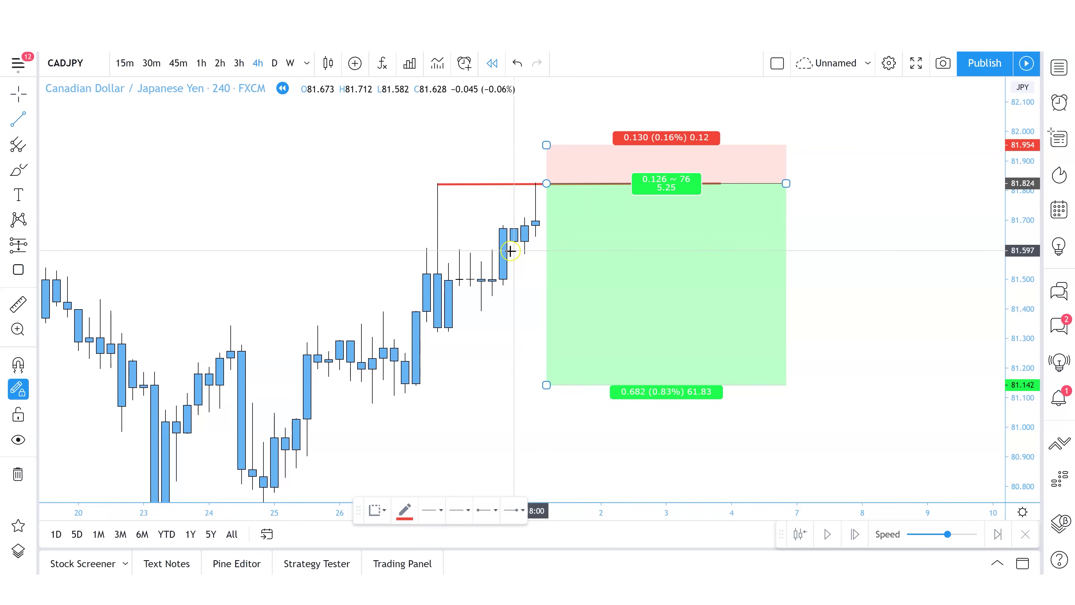
left_click(503, 244)
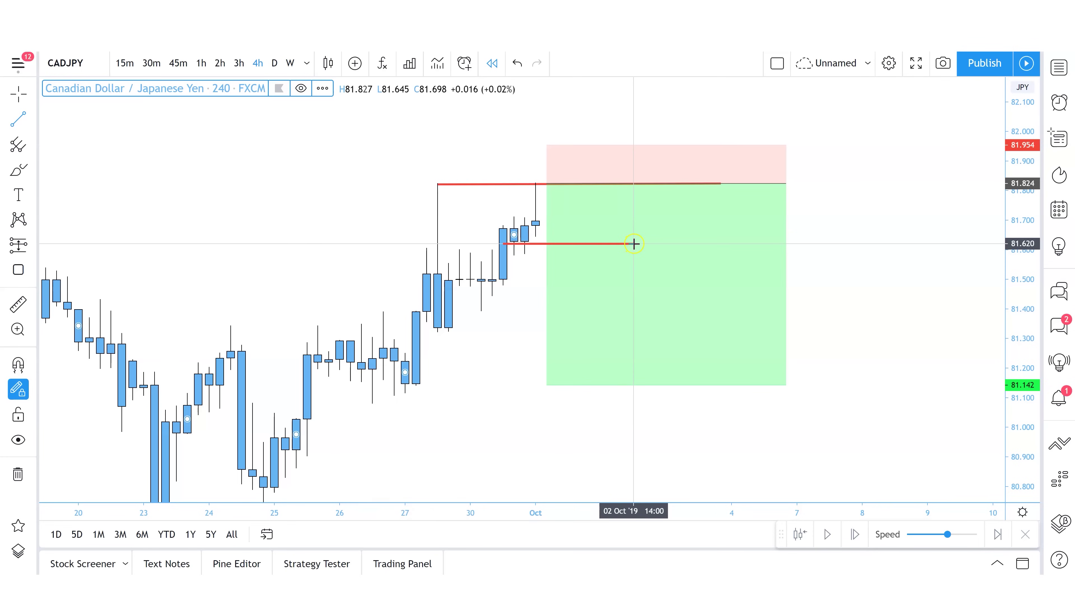
left_click(634, 244)
left_click(469, 294)
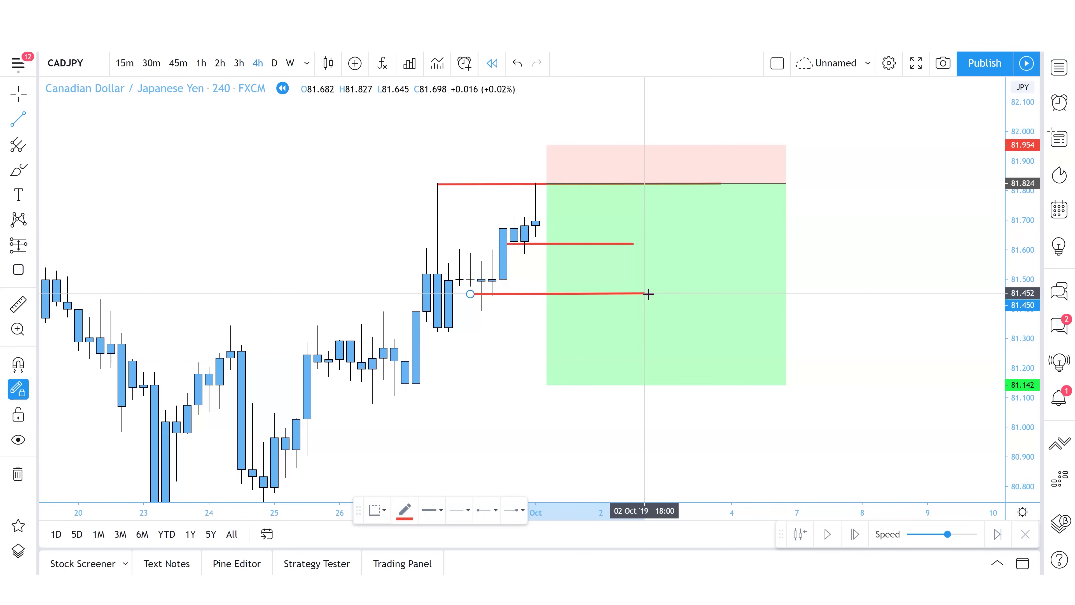
left_click(644, 293)
left_click(383, 384)
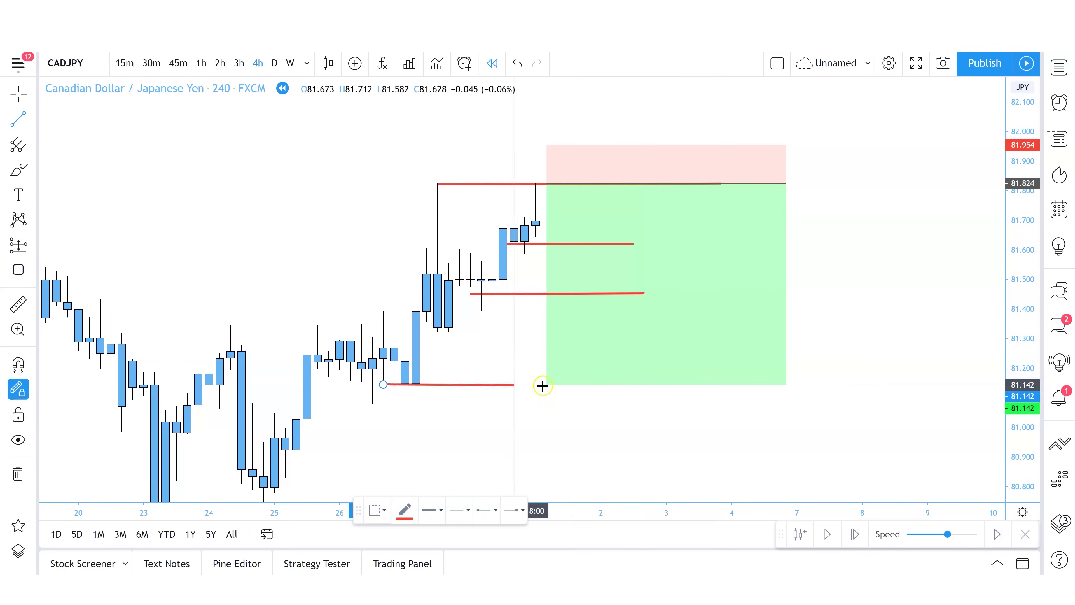
left_click(630, 384)
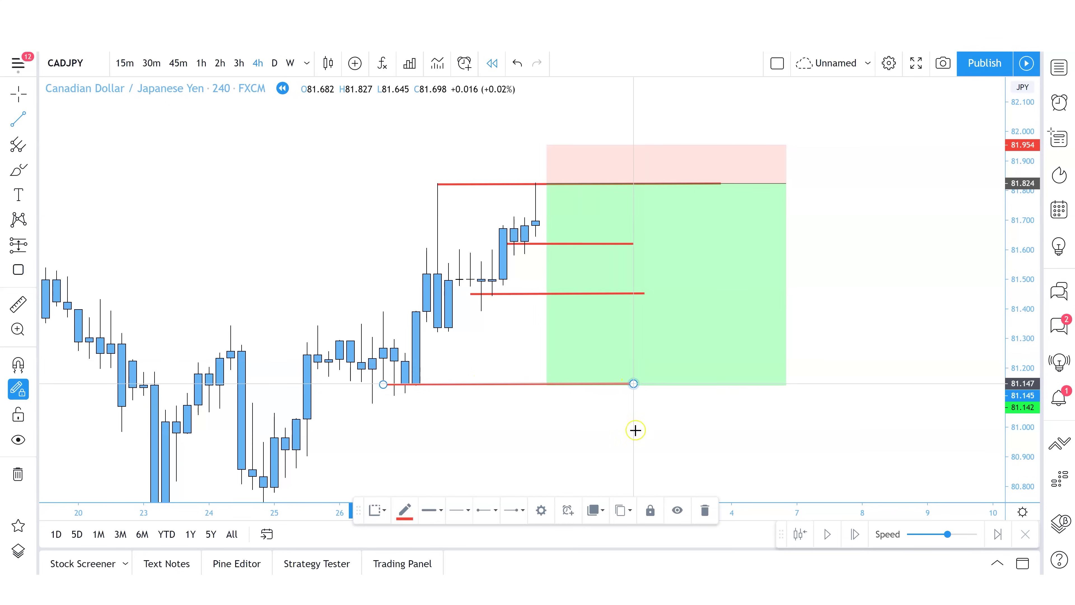
Step: Advance the CADJPY replay by three candles to follow the short trade into 1 October
left_click(856, 541)
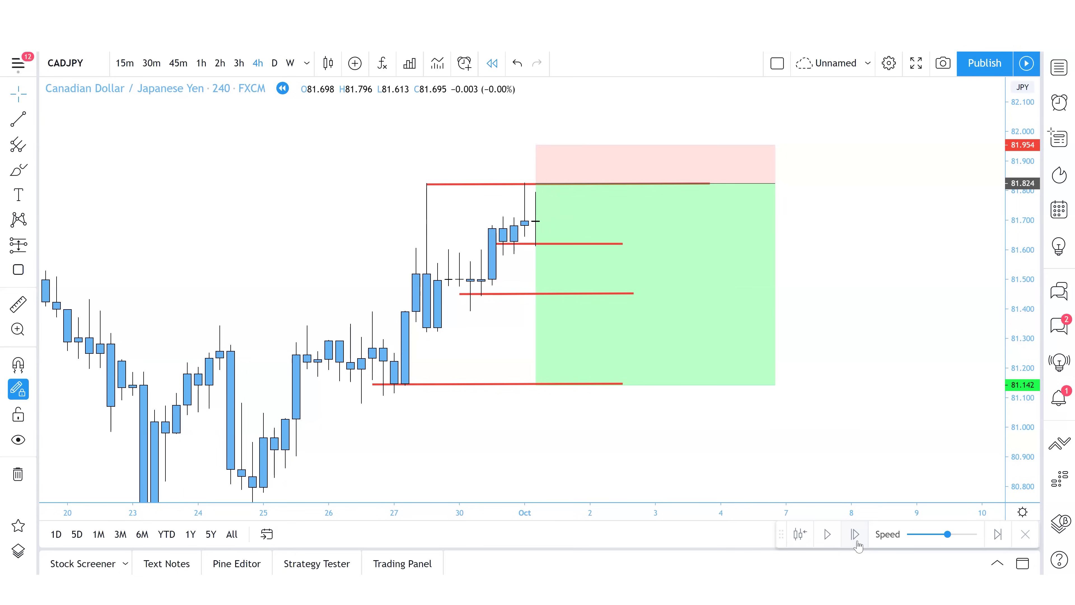
left_click(856, 542)
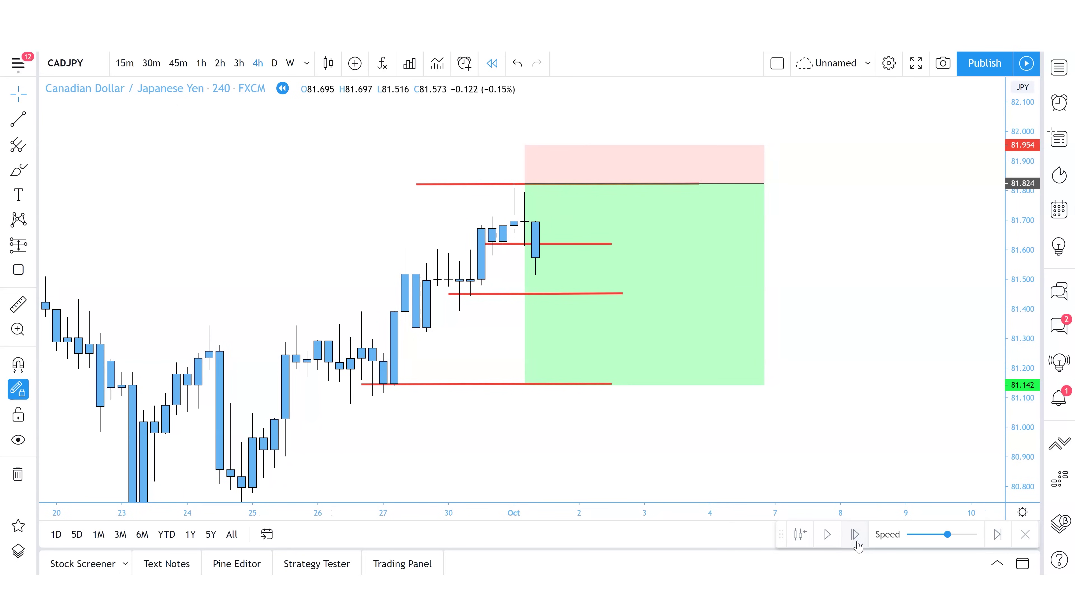
left_click(856, 543)
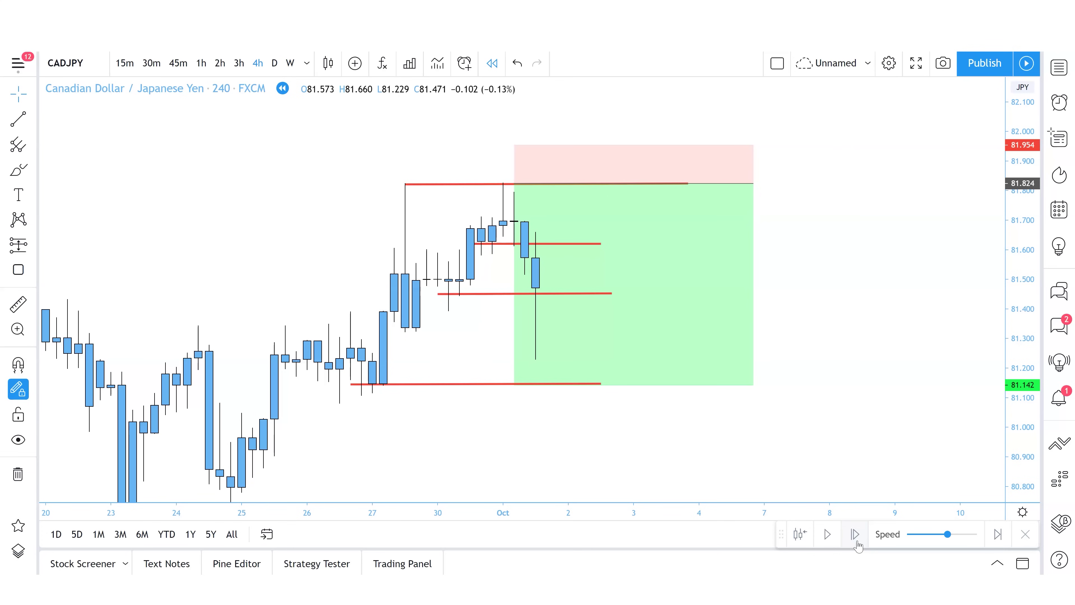
Step: Delete the three horizontal support lines and the resistance line at the short position's entry
left_click(450, 385)
key("Delete")
left_click(489, 293)
key("Delete")
left_click(503, 244)
key("Delete")
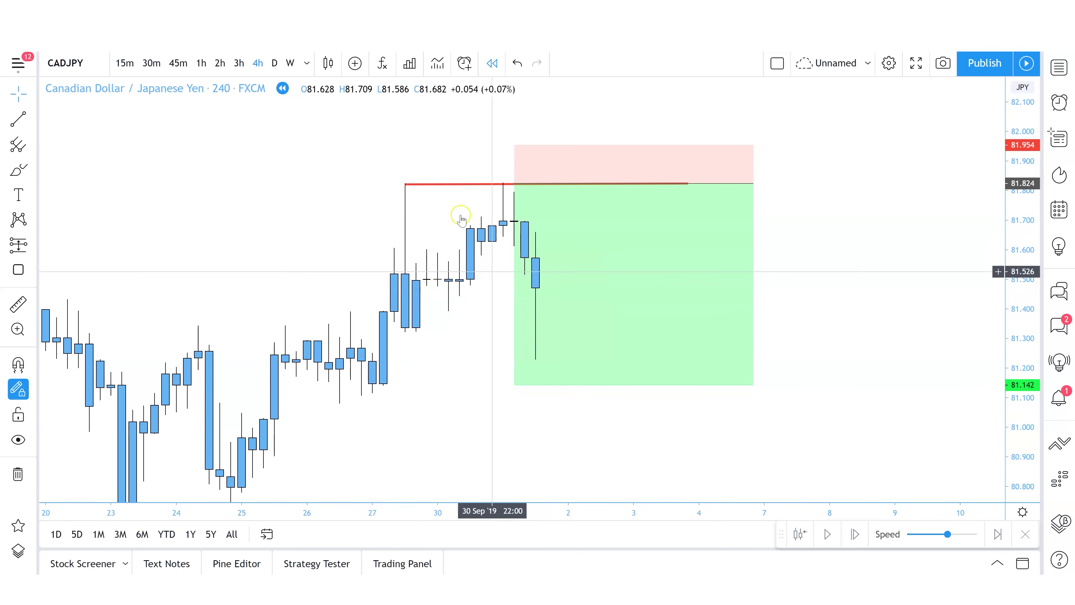
left_click(458, 185)
key("Delete")
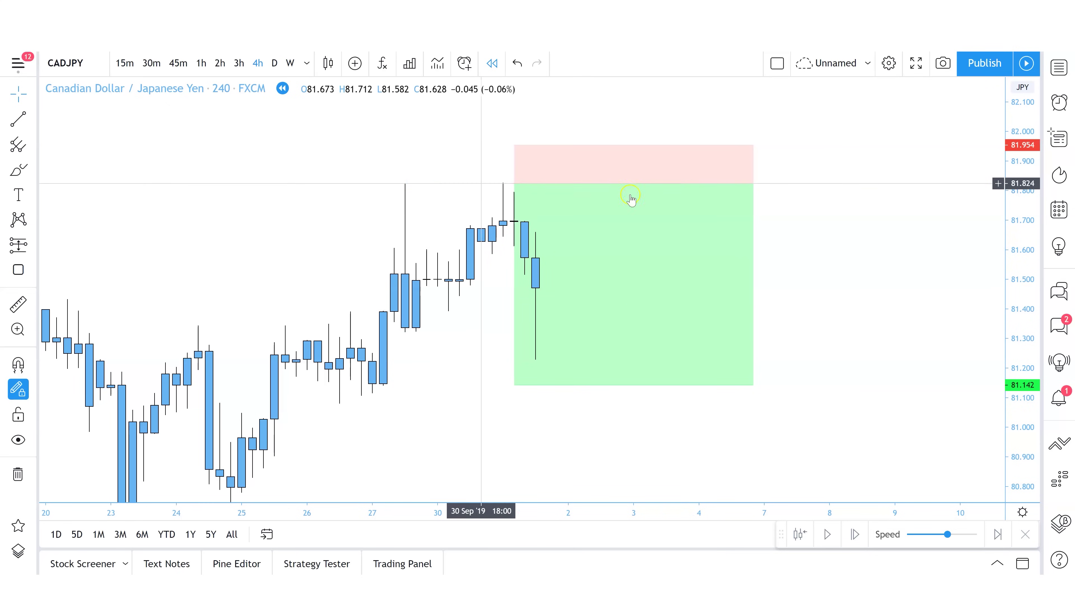
Step: Shorten the short position so that it ends at about 2 October
left_click(728, 186)
left_click_drag(731, 185, 578, 211)
left_click(761, 449)
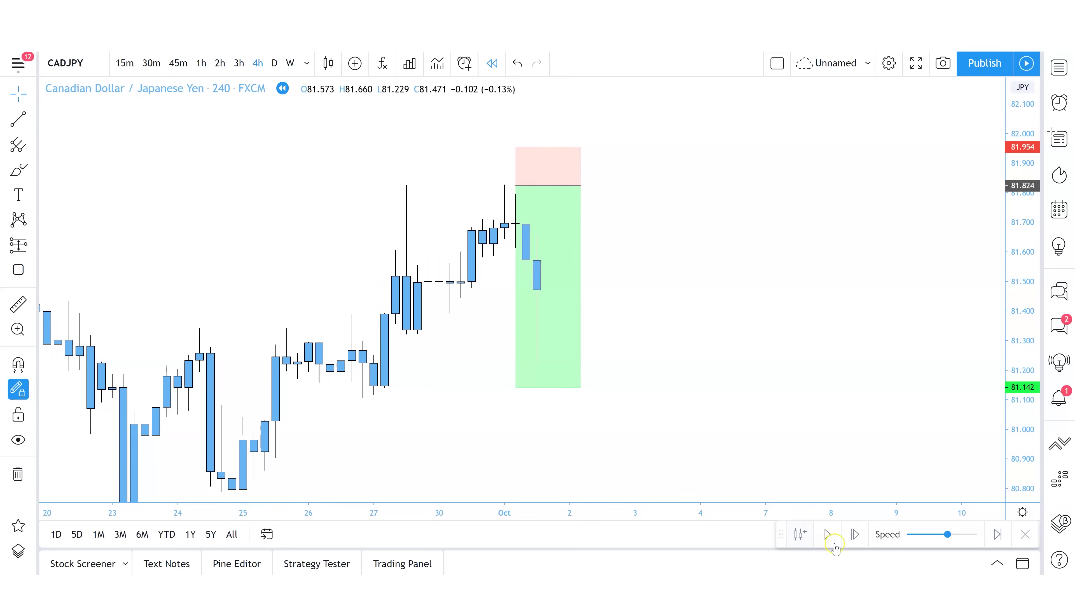
Step: Advance the replay by three more candles to the start of 2 October
left_click(860, 542)
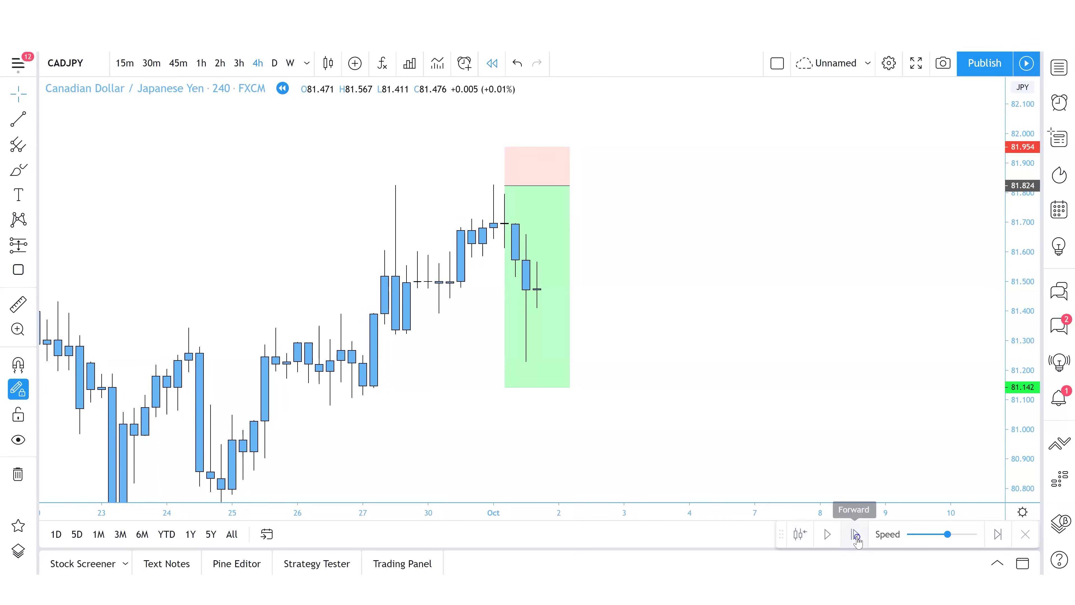
left_click(856, 534)
left_click(856, 535)
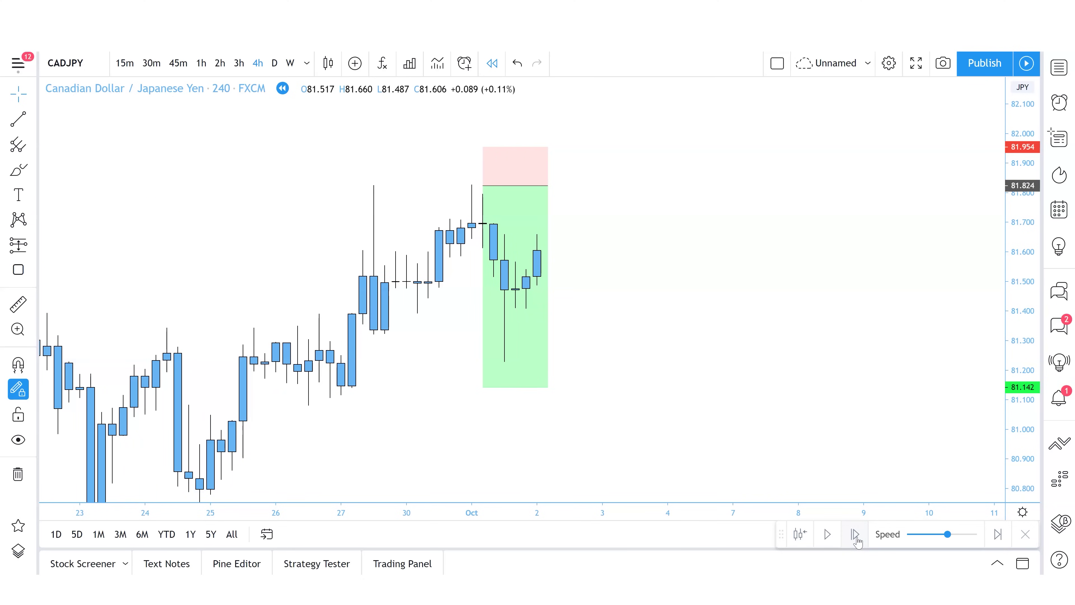
Step: Draw a horizontal resistance line at about 81.654 from the 1 October high and a rising trend line from 80.844 on 25 September to 81.831
left_click(18, 119)
left_click(500, 234)
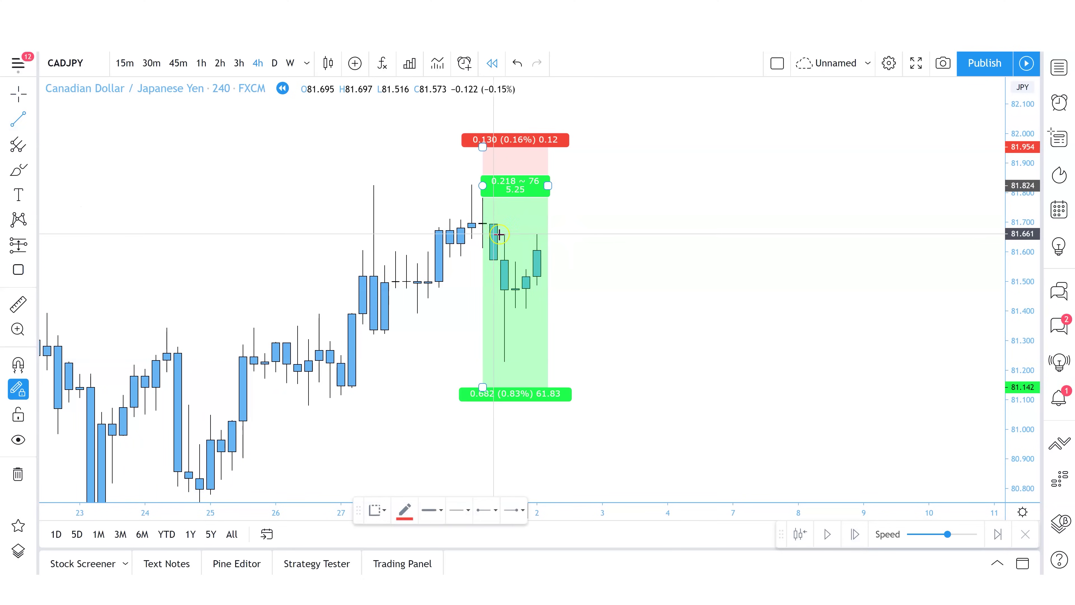
left_click(505, 235)
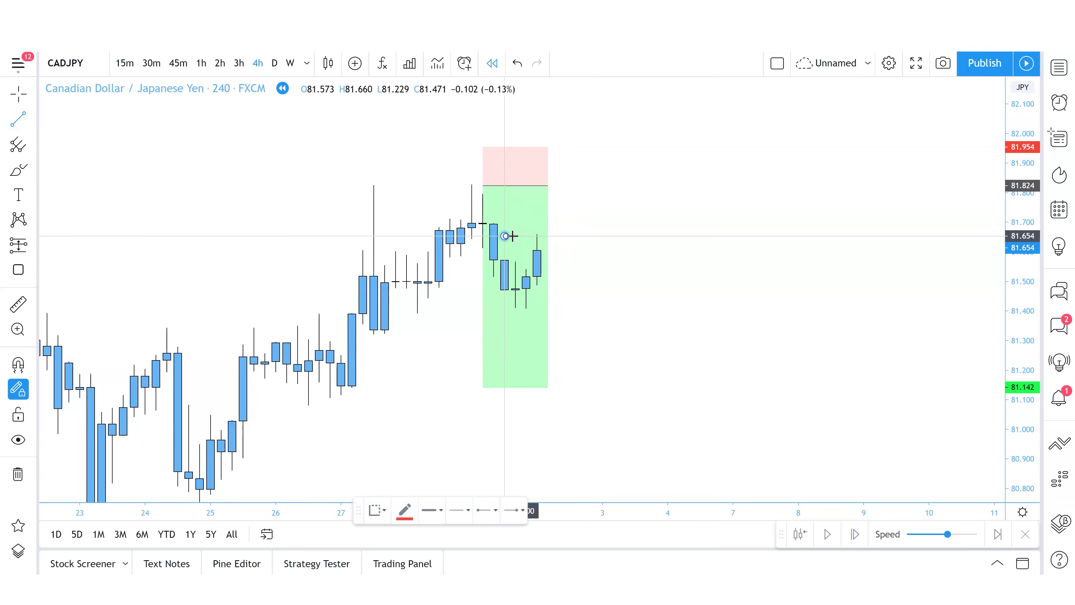
left_click(680, 235)
left_click(231, 475)
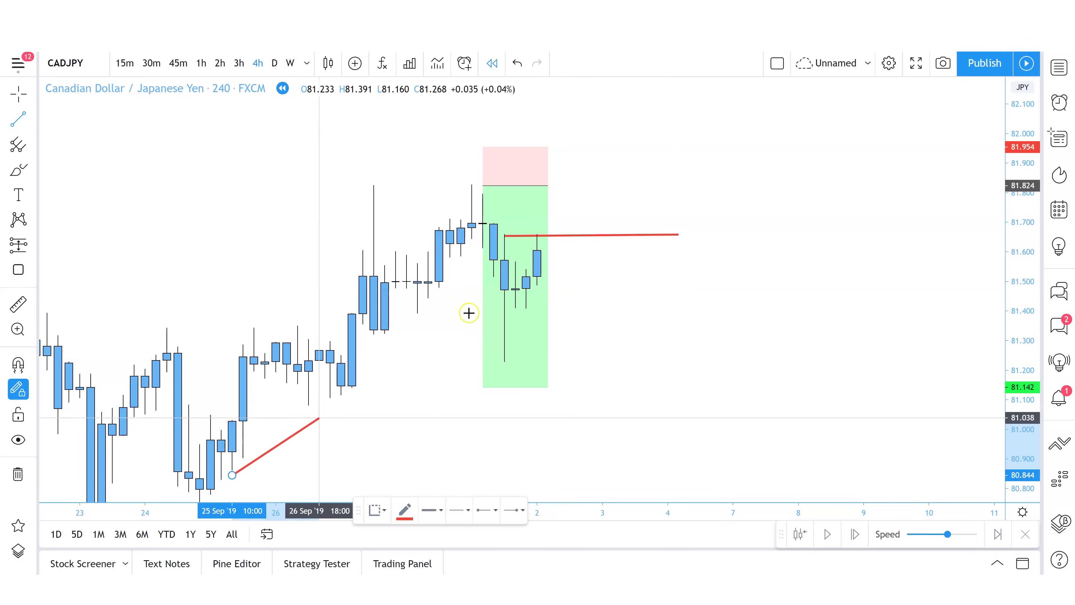
left_click(602, 183)
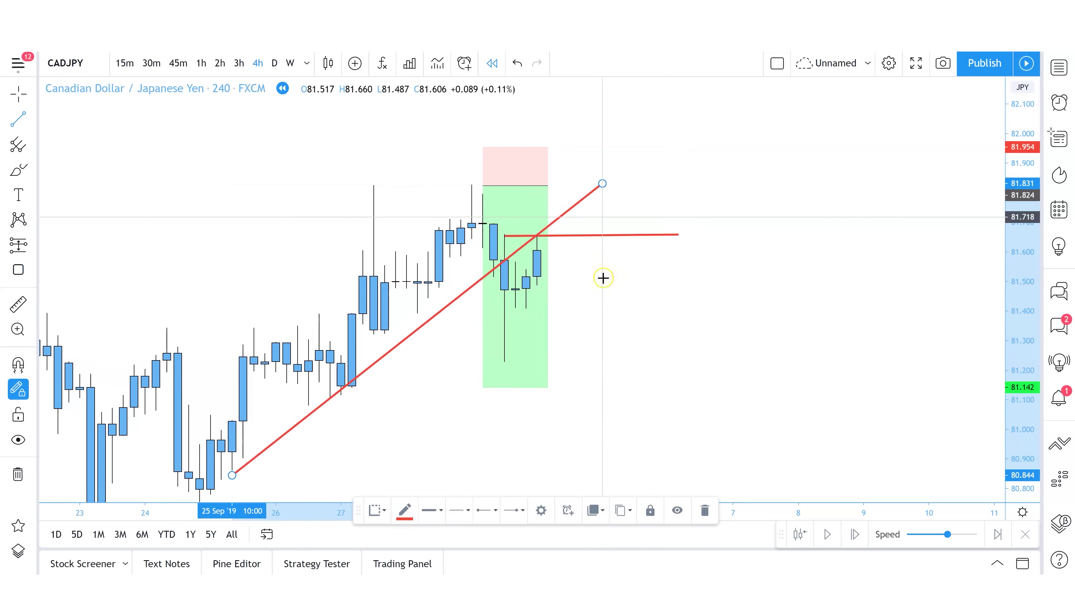
Step: Narrow the first short position further so that it ends at 22:00 on 1 October, before the latest candle
scroll(610, 340, "up", 2)
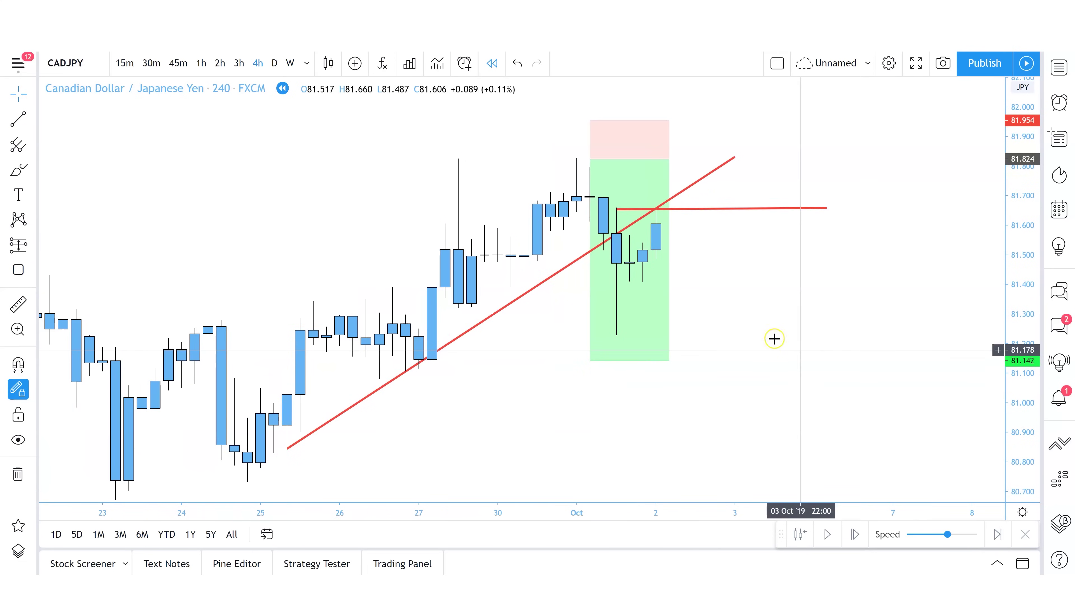
left_click(676, 153)
left_click_drag(677, 153, 650, 167)
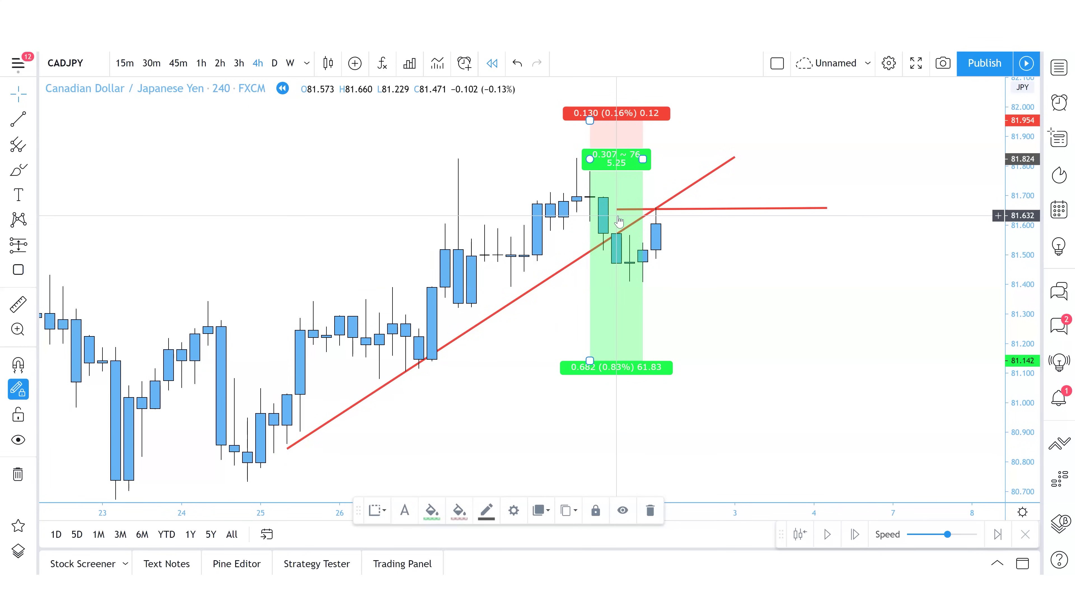
left_click(691, 286)
scroll(719, 297, "right", 1)
left_click(655, 229)
left_click_drag(708, 281, 693, 298)
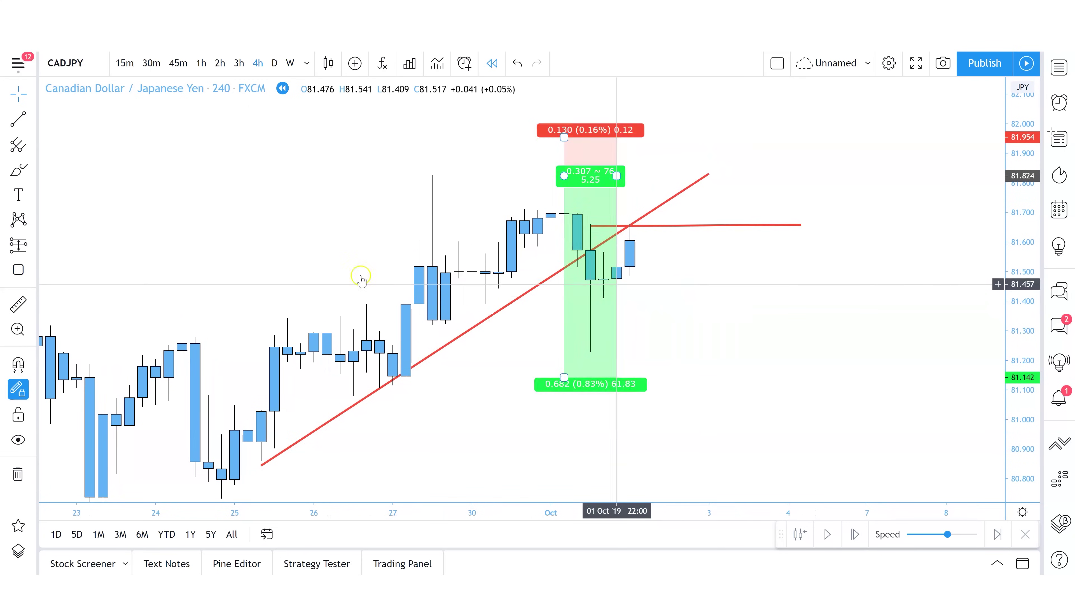
Step: Place a second short position with entry at 81.654 beside the latest candle and shorten it to end on about 3 October
left_click(15, 250)
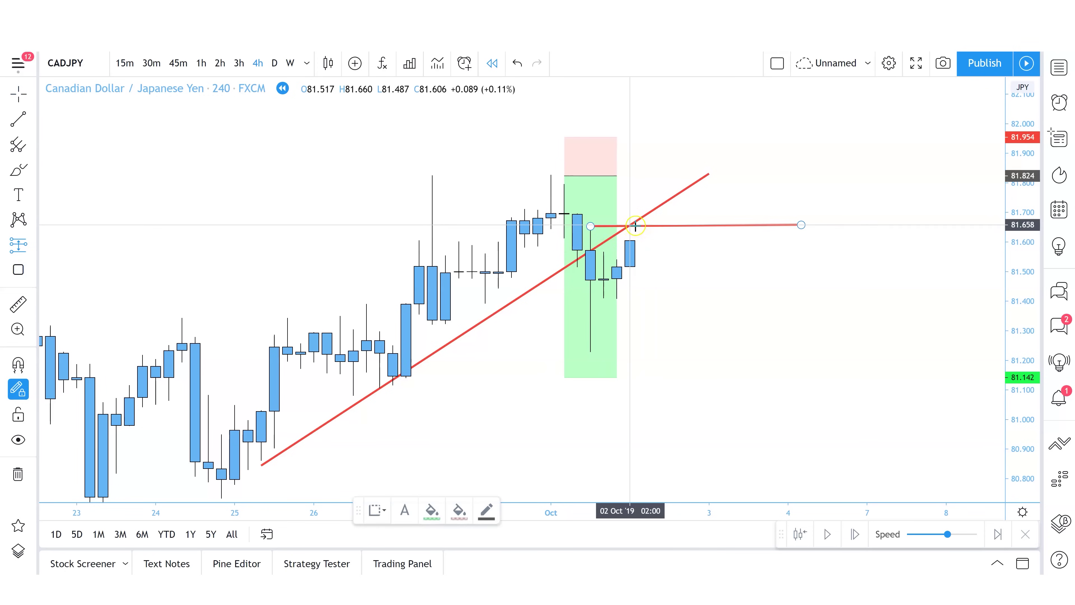
left_click(634, 227)
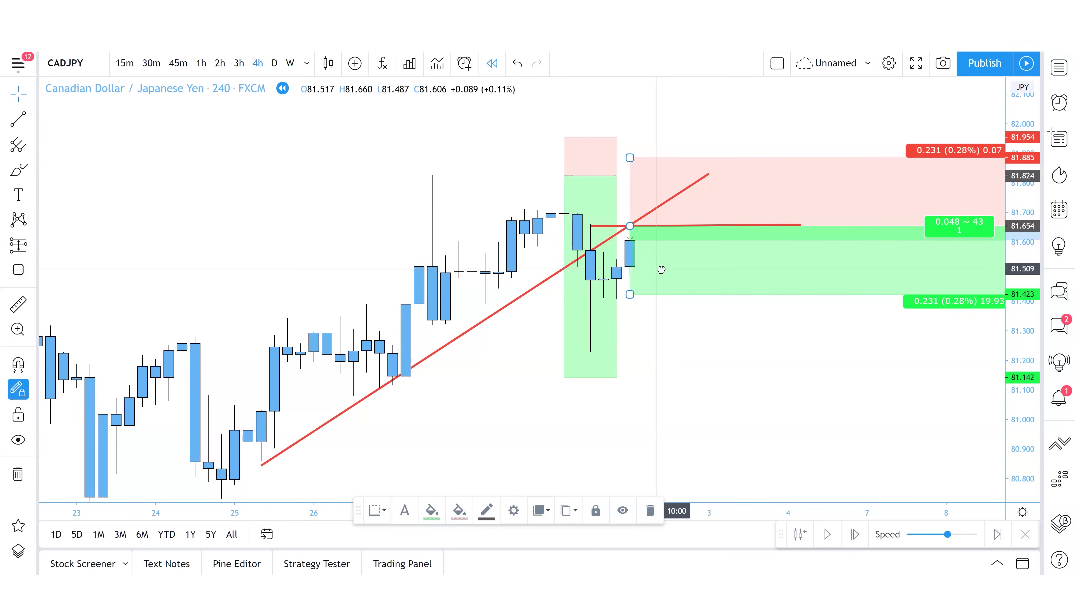
left_click(707, 341)
left_click_drag(708, 341, 483, 378)
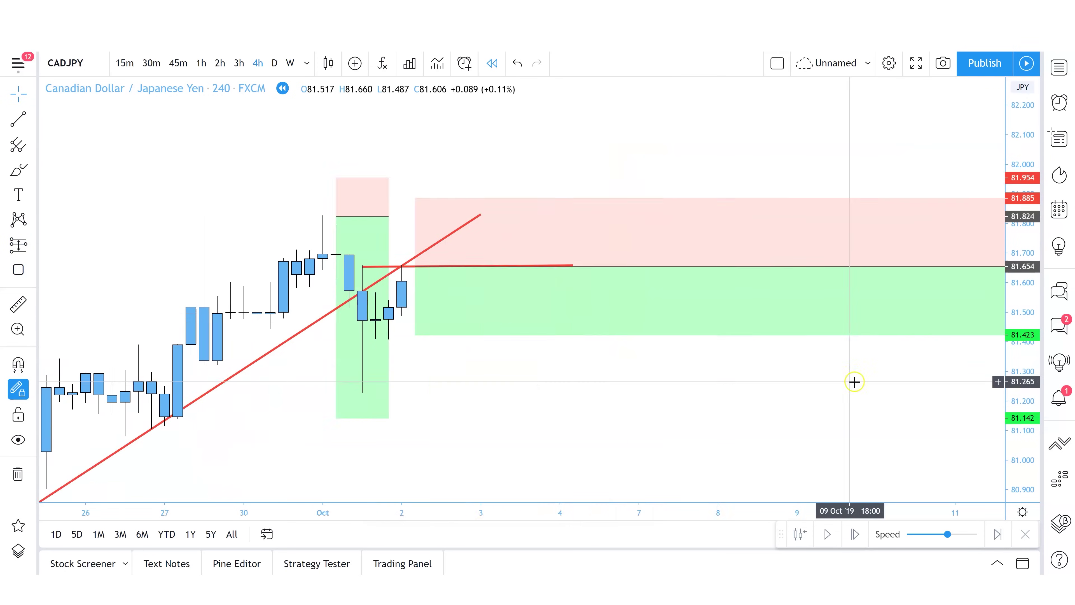
left_click_drag(852, 379, 670, 379)
left_click(763, 307)
left_click_drag(894, 256, 340, 271)
left_click_drag(410, 319, 709, 329)
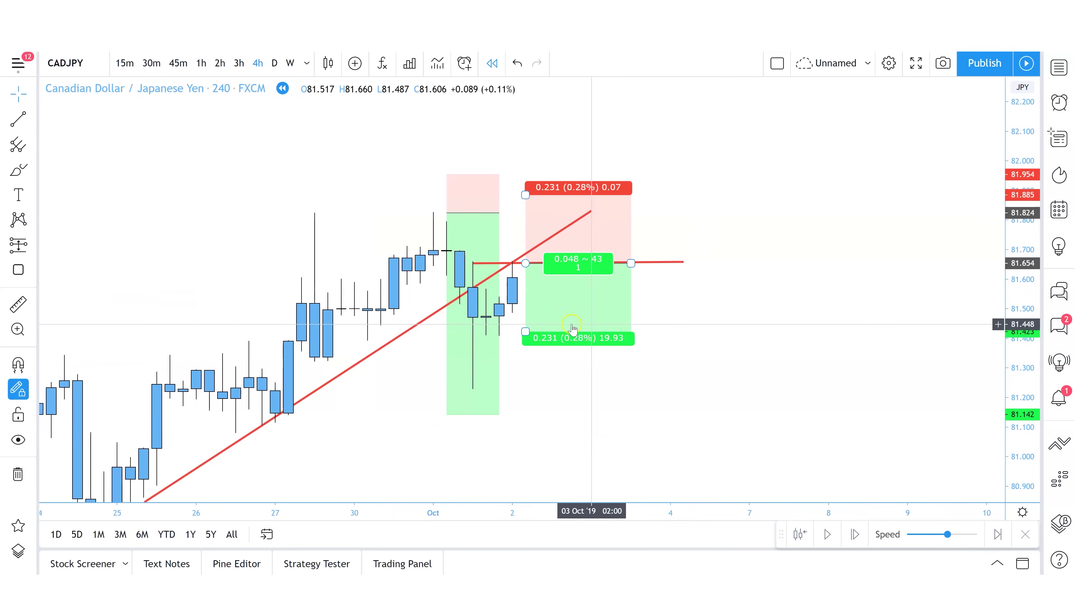
Step: Tighten the second short position's stop to 81.774 and its target to 81.481
left_click_drag(525, 331, 525, 320)
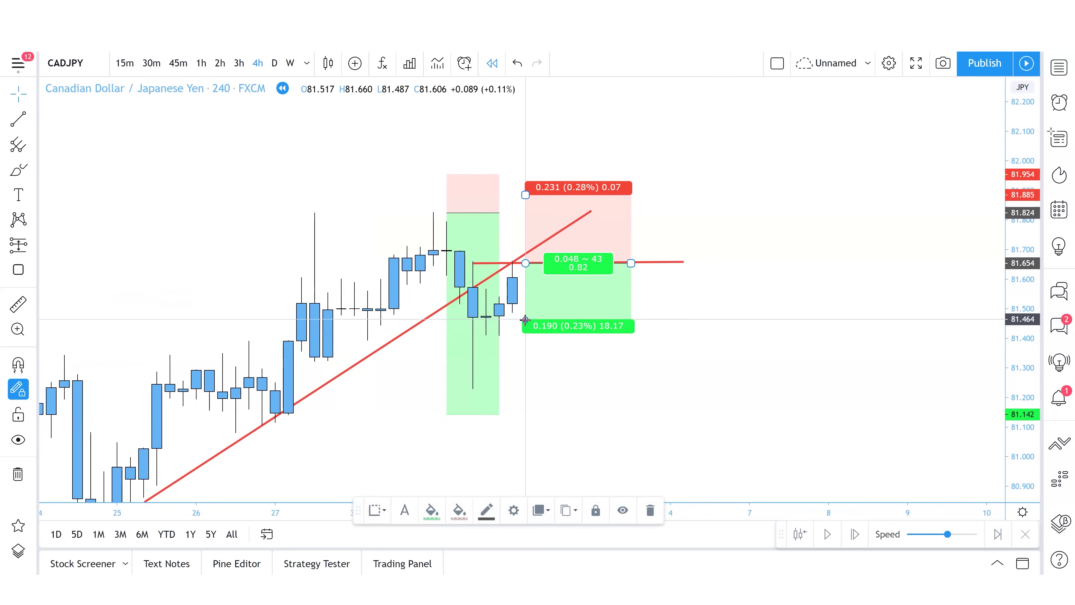
left_click_drag(525, 195, 527, 228)
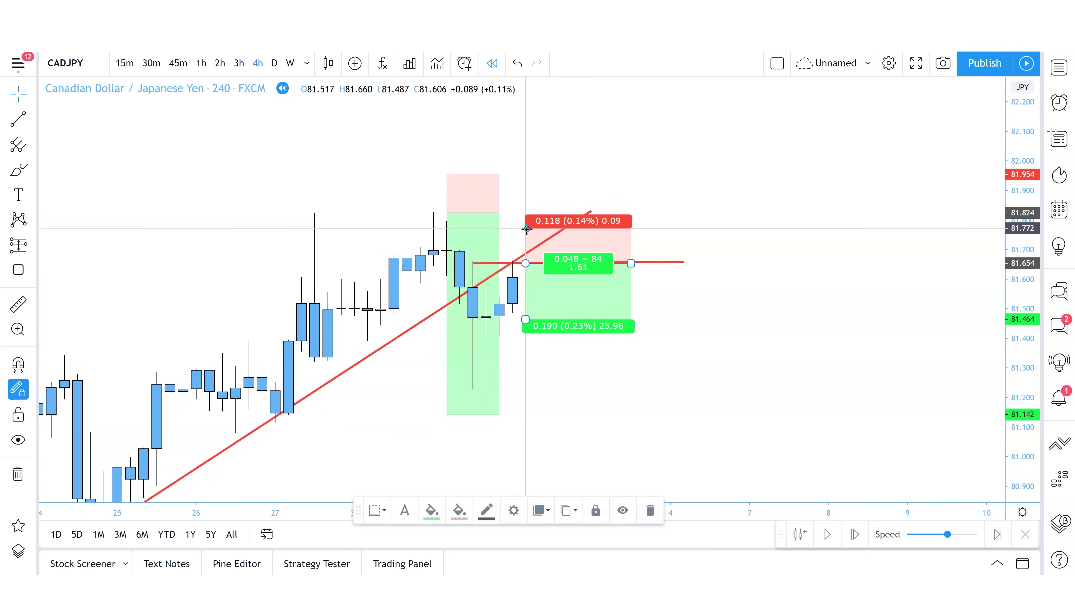
left_click_drag(525, 319, 529, 315)
left_click_drag(557, 357, 614, 331)
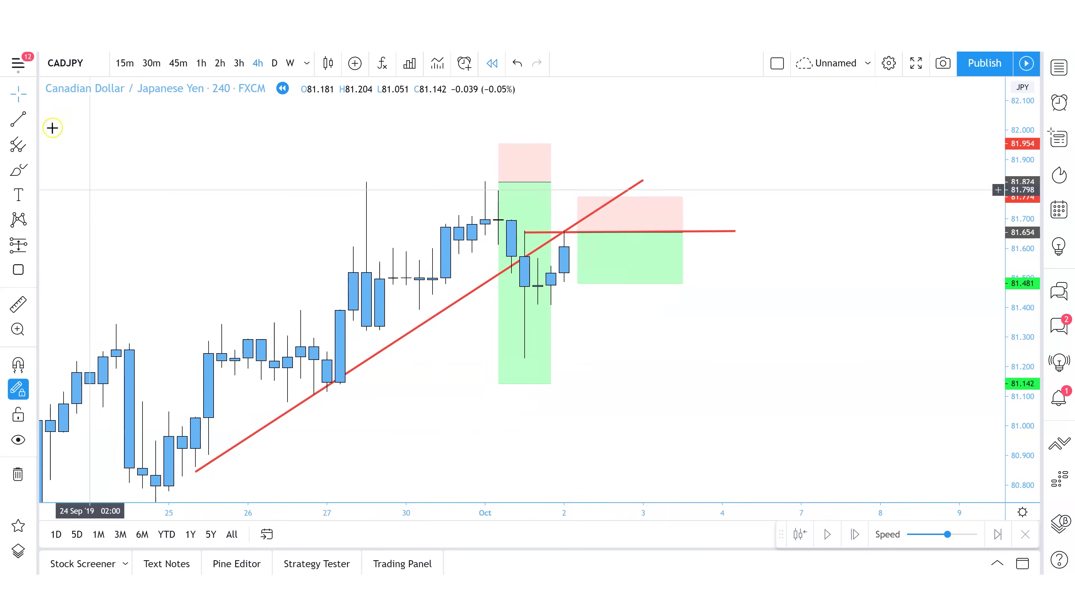
Step: Draw three horizontal support lines under the price structure at about 81.46, 81.15 and 80.79, extending them past the latest candle
left_click(19, 123)
left_click_drag(512, 289, 656, 289)
left_click_drag(327, 380, 722, 380)
left_click_drag(690, 447, 734, 400)
left_click(16, 124)
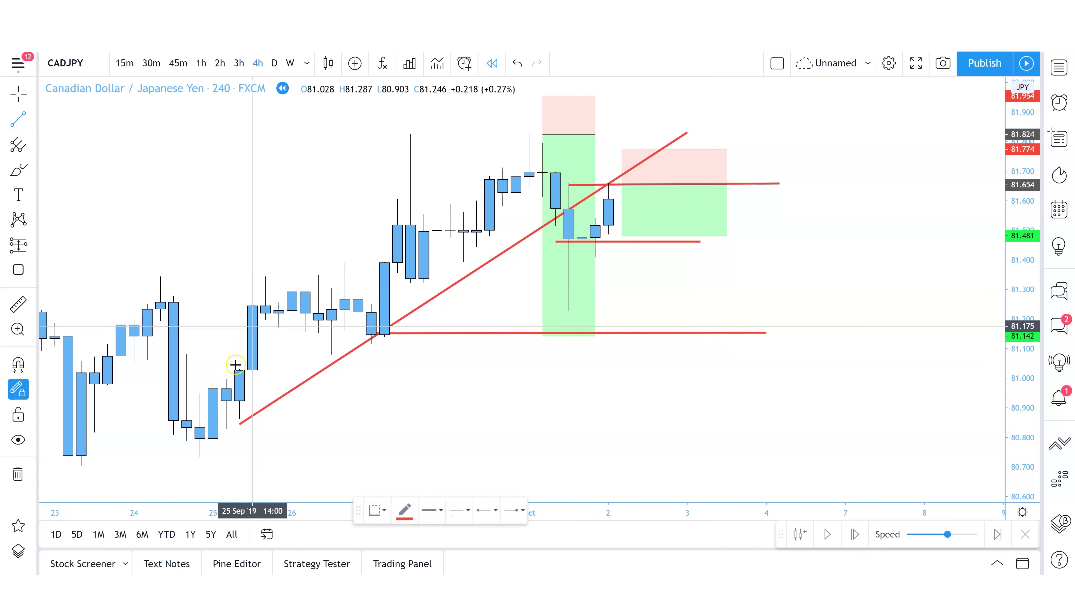
left_click(200, 439)
left_click(803, 435)
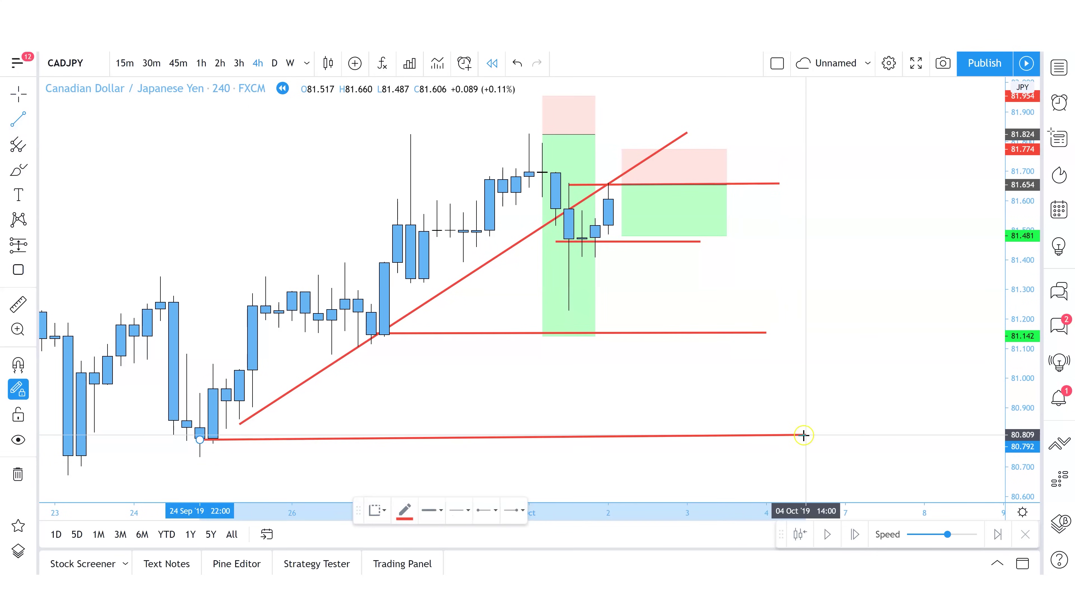
left_click_drag(803, 435, 804, 439)
Step: Extend the second short position's target down to 80.790 and widen the position to about 7 October
left_click(639, 292)
left_click_drag(631, 236, 630, 439)
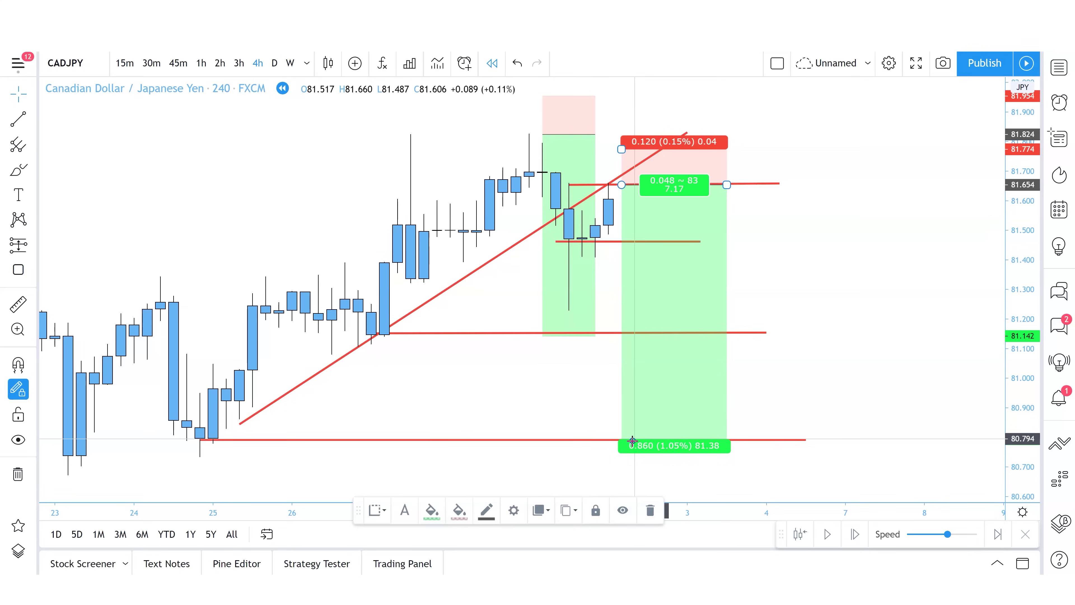
left_click_drag(728, 184, 851, 189)
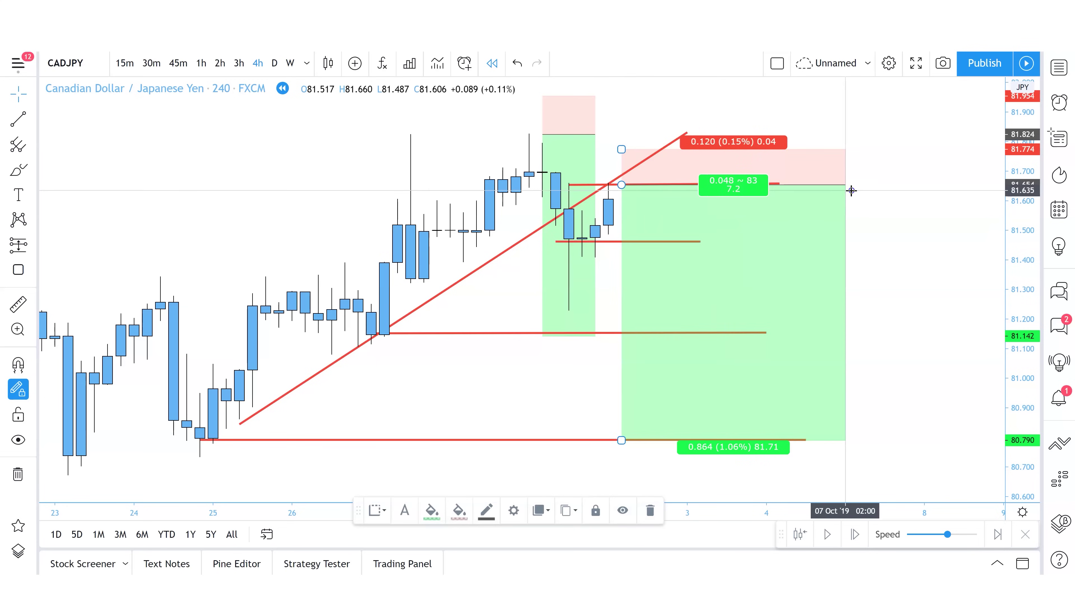
left_click(912, 362)
left_click_drag(912, 362, 904, 367)
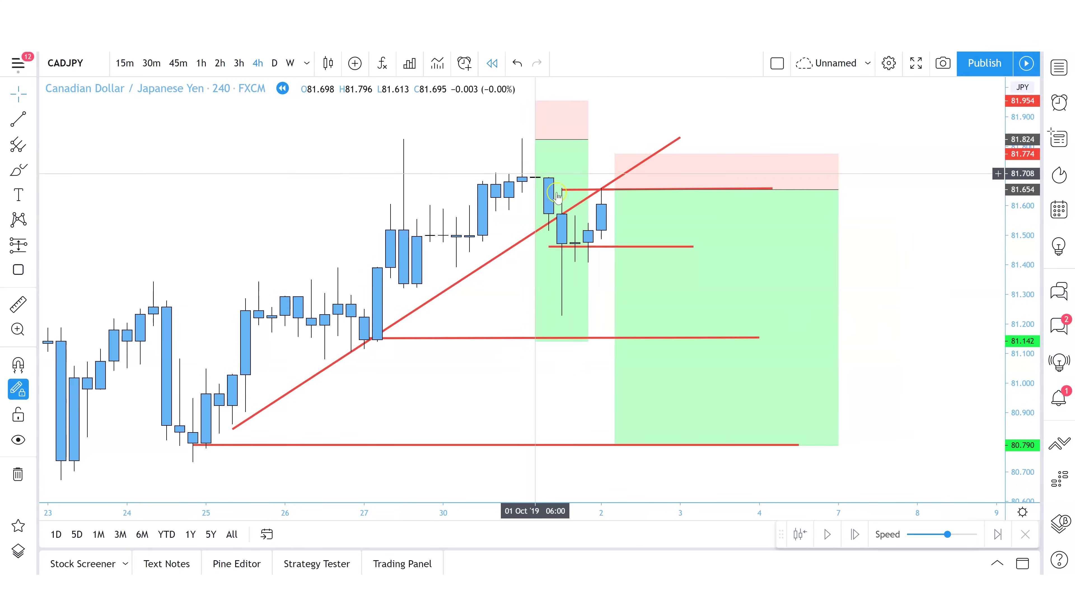
Step: Lower the upper resistance line slightly and shift the second short position down to an entry of 81.649
left_click(610, 186)
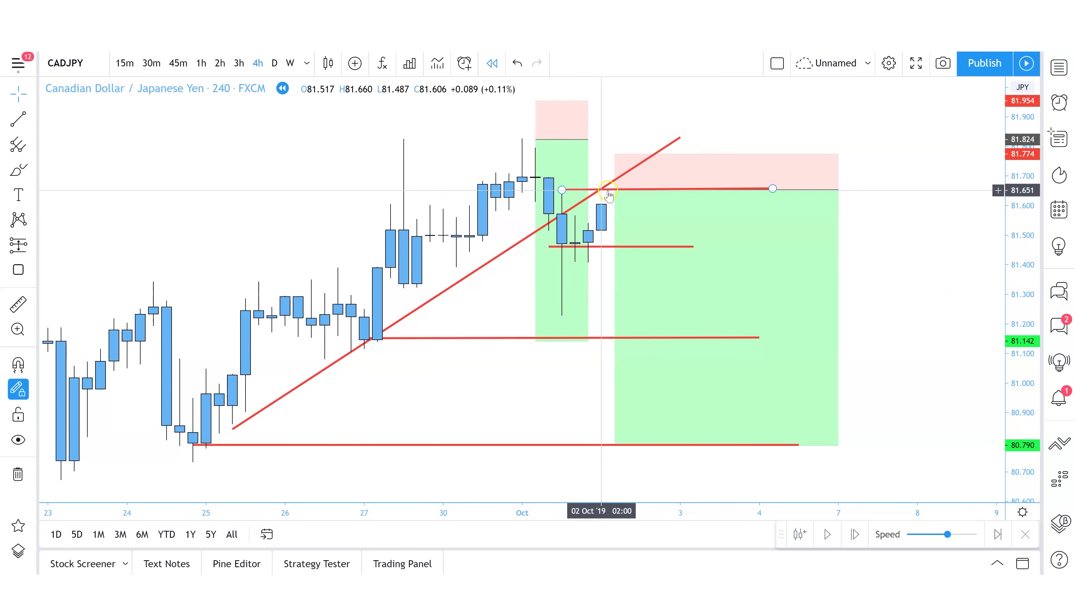
left_click(609, 190)
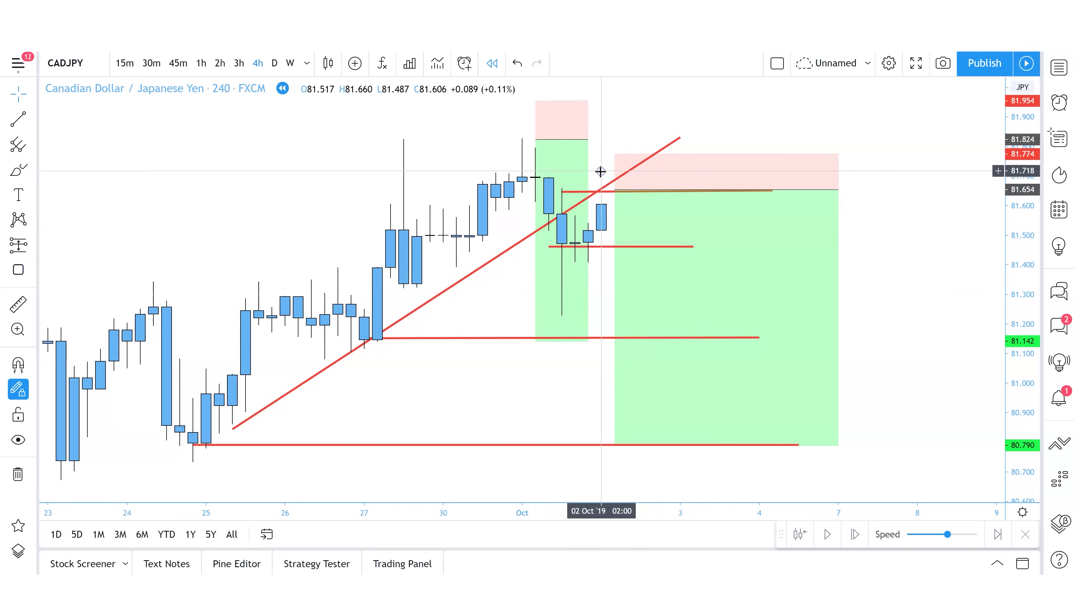
left_click(639, 216)
left_click(852, 240)
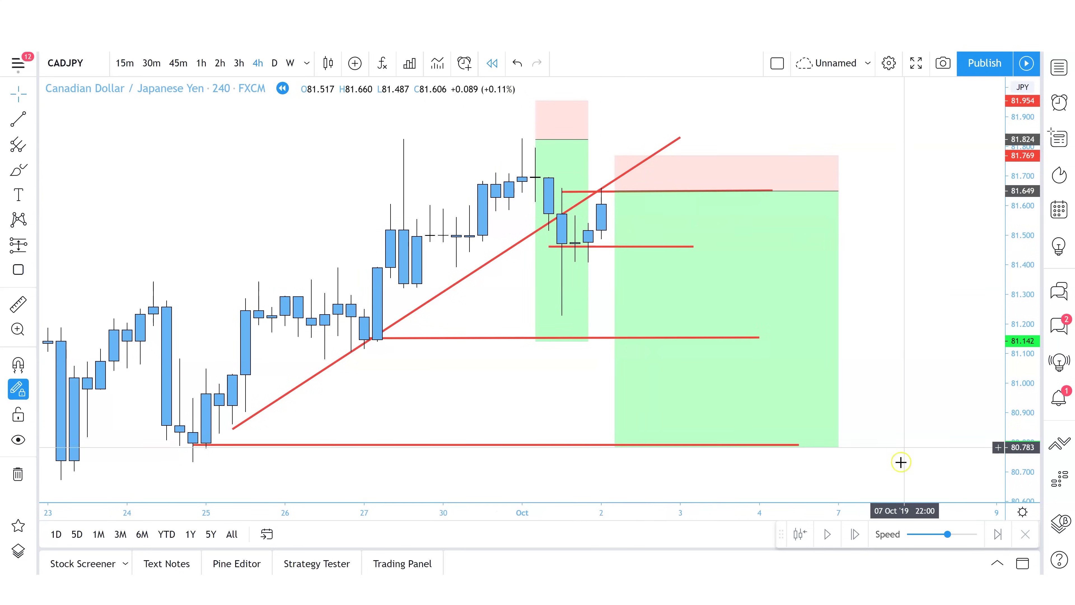
Step: Advance the replay by one candle and send the second short position behind the candles
left_click(854, 535)
left_click(853, 534)
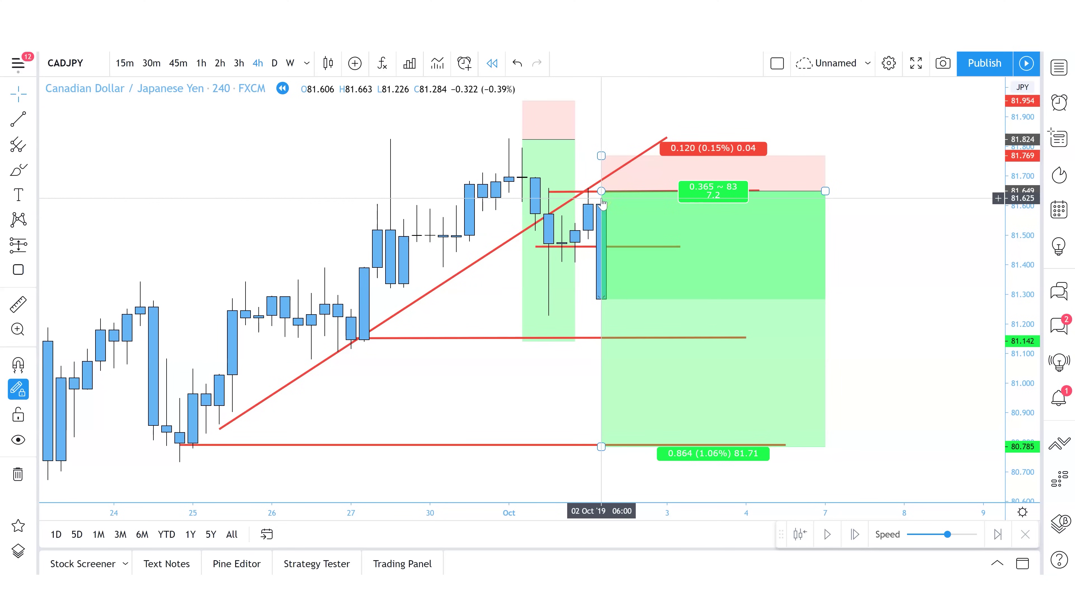
right_click(684, 238)
mouse_move(773, 276)
left_click(843, 303)
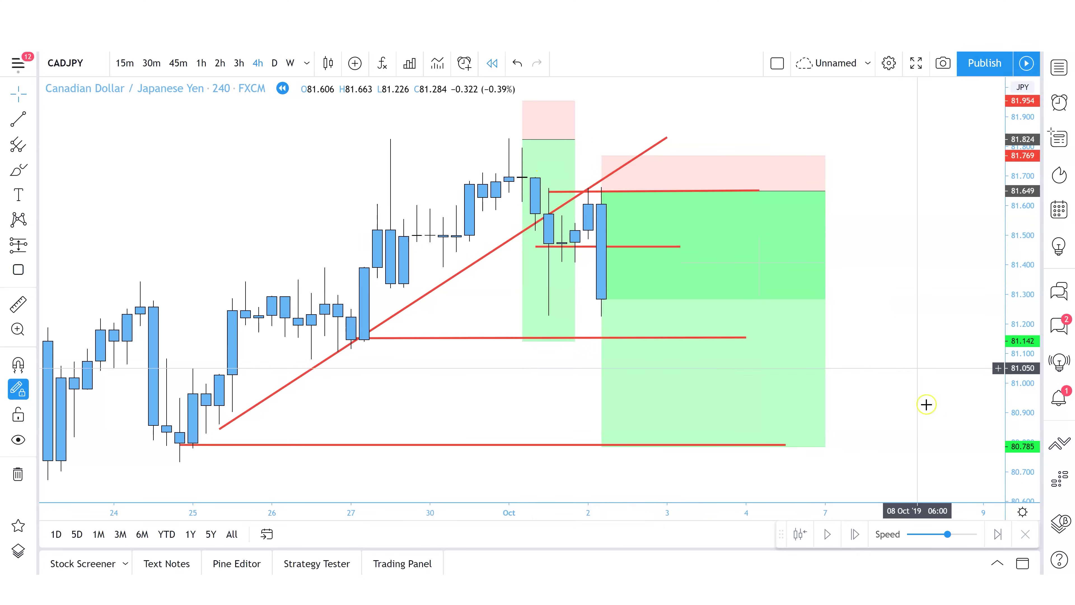
Step: Advance the replay by two candles until price passes the second short position's target at 80.785
left_click(854, 534)
left_click(854, 534)
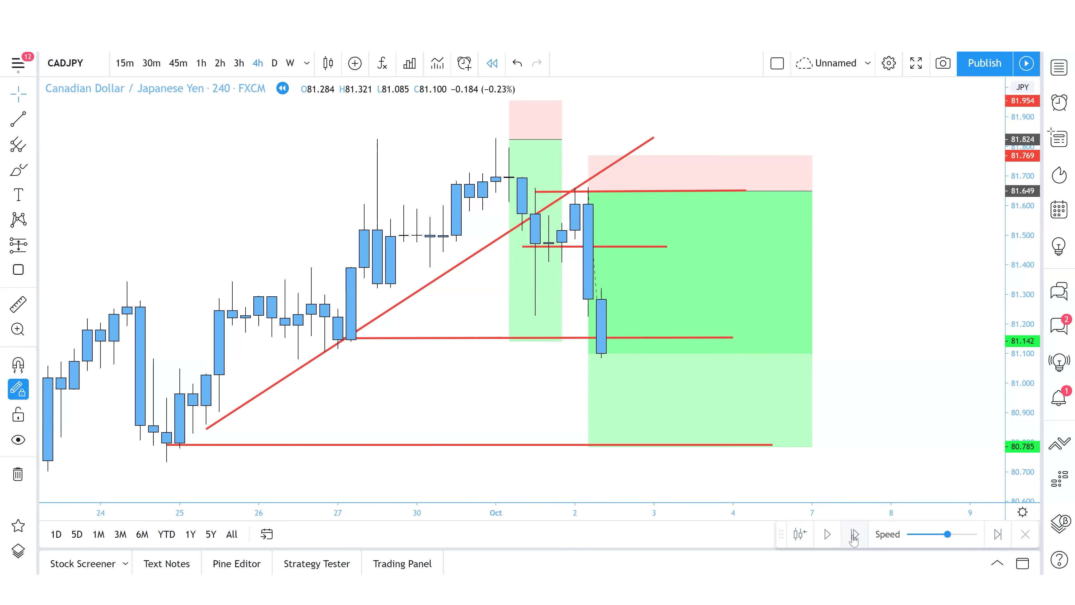
left_click(854, 534)
left_click(854, 534)
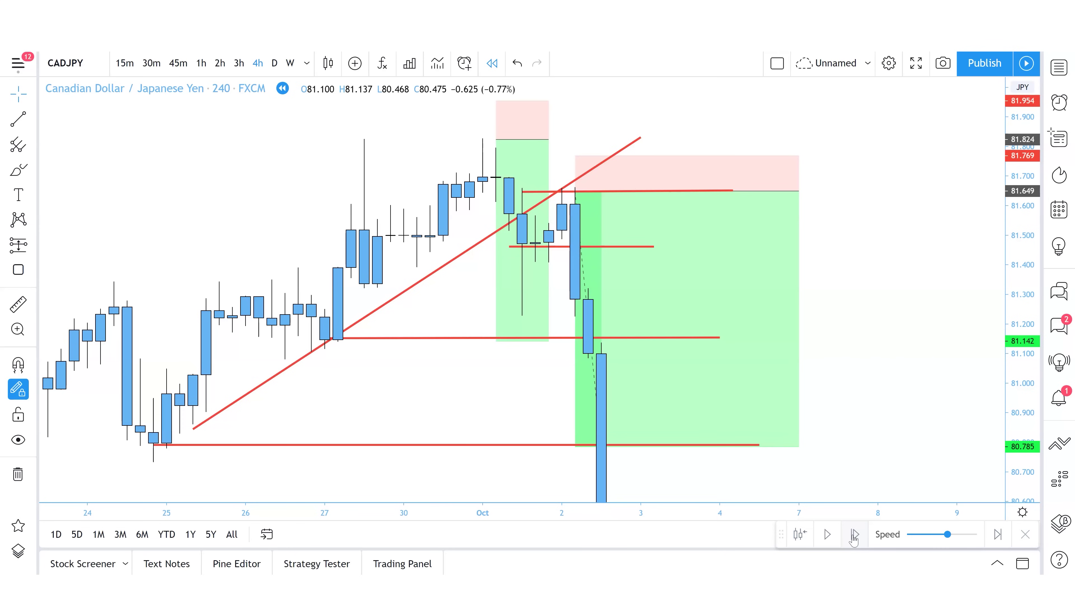
Step: Examine the risk and reward figures of the two CADJPY short positions
left_click(639, 322)
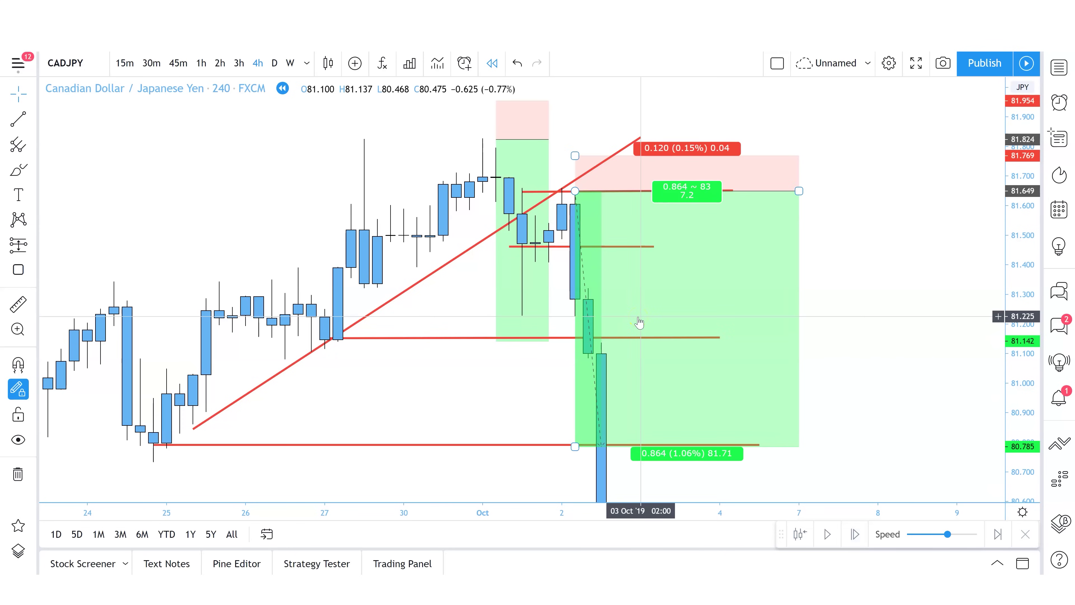
left_click(497, 276)
left_click(495, 231)
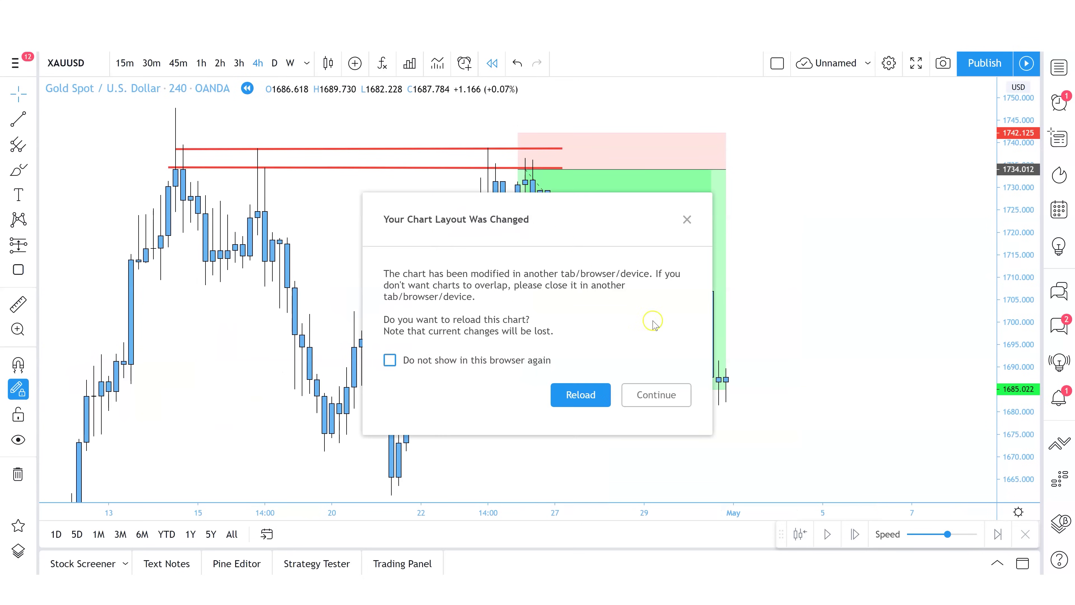
Step: Keep the XAUUSD and GBPJPY charts without reloading them and inspect the short position's risk and reward figures on each
left_click(653, 392)
left_click(584, 330)
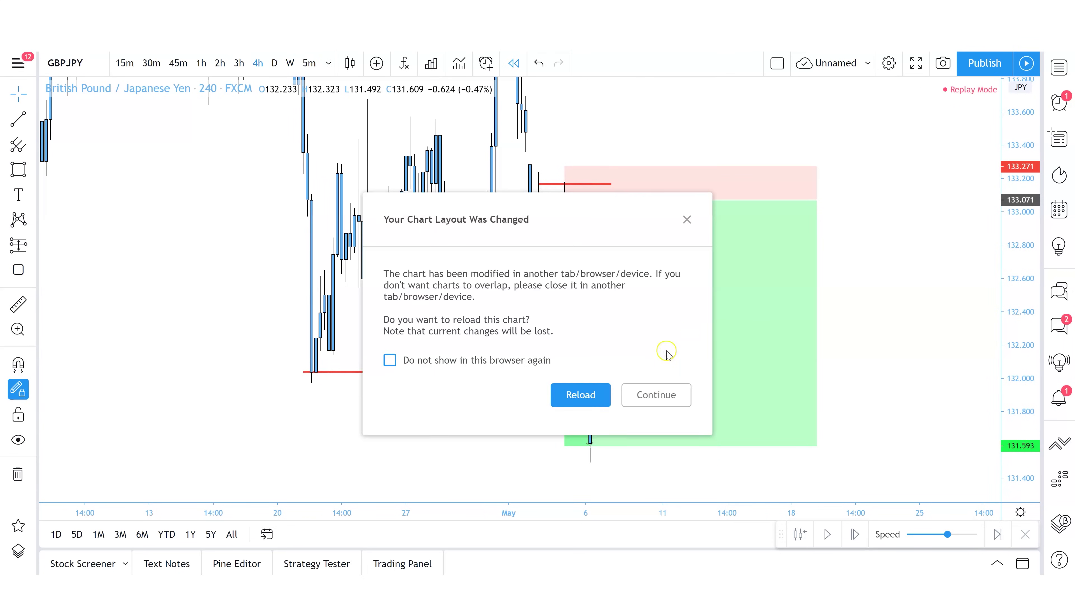
left_click(662, 392)
left_click(687, 336)
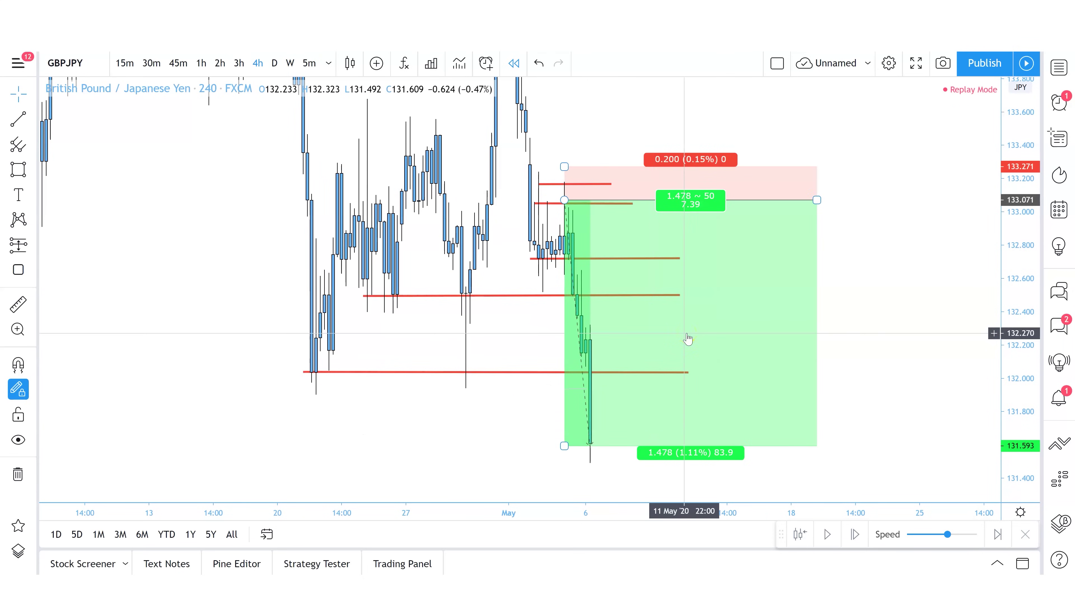